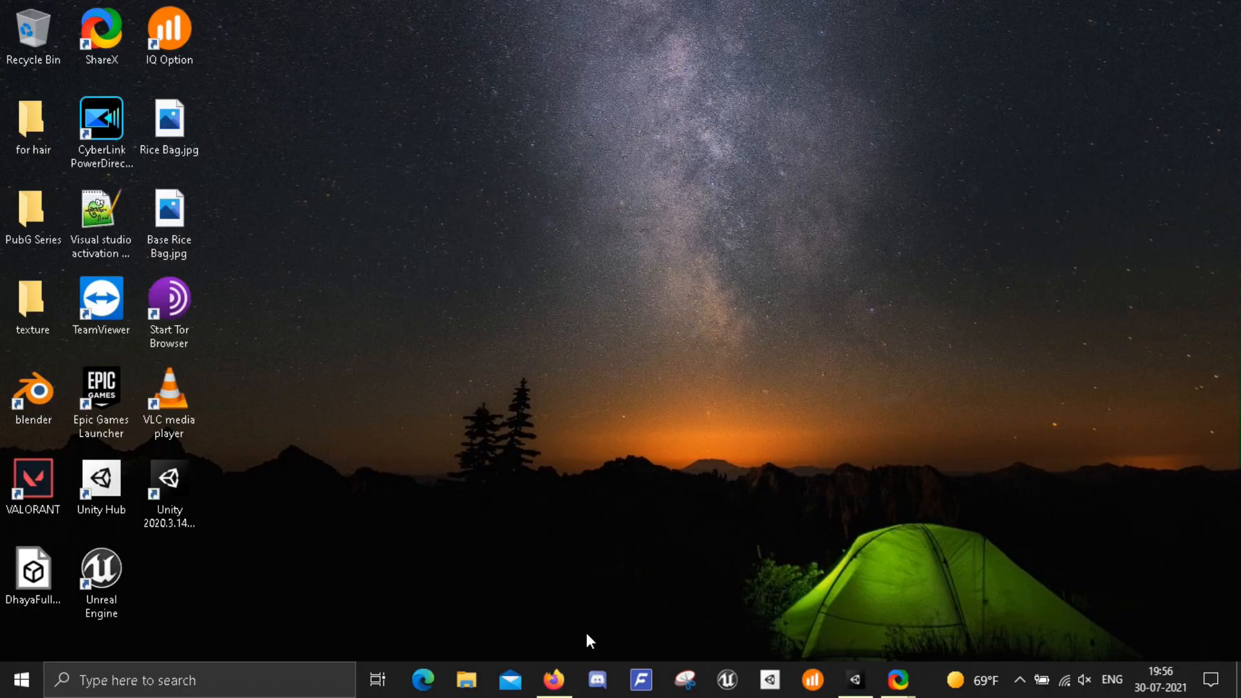
Switch to the Ready Player Me site in Firefox and enter the avatar hub
left_click(574, 678)
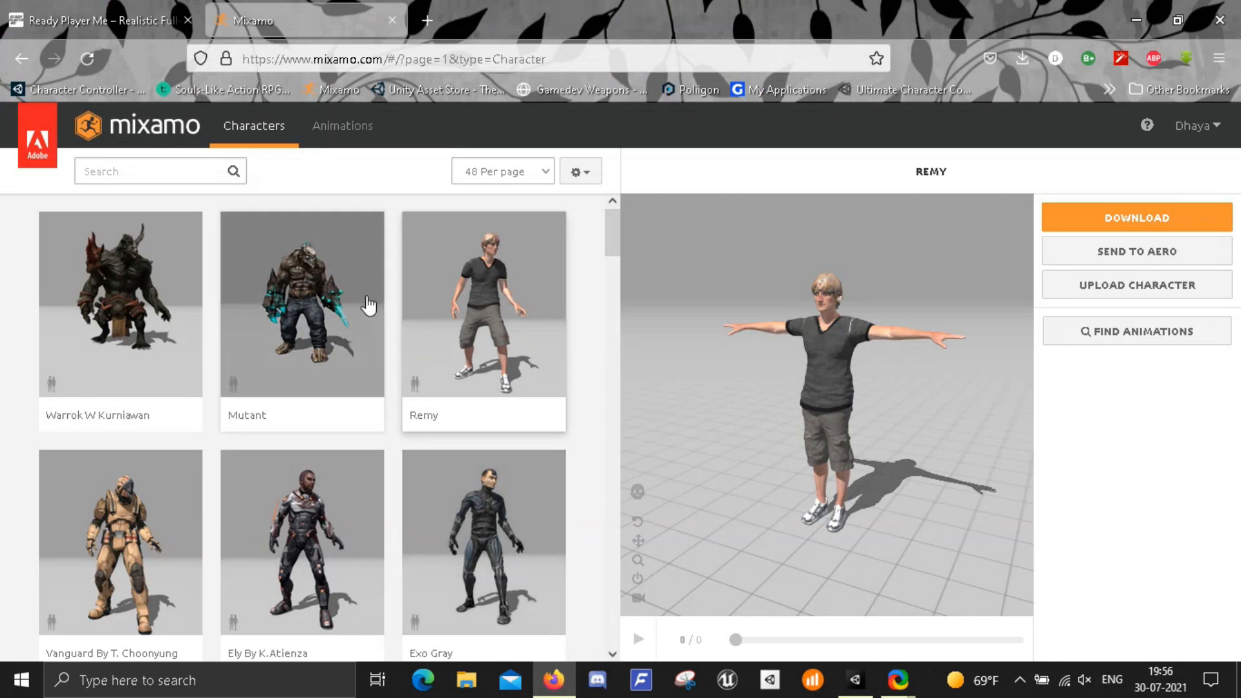
left_click(142, 20)
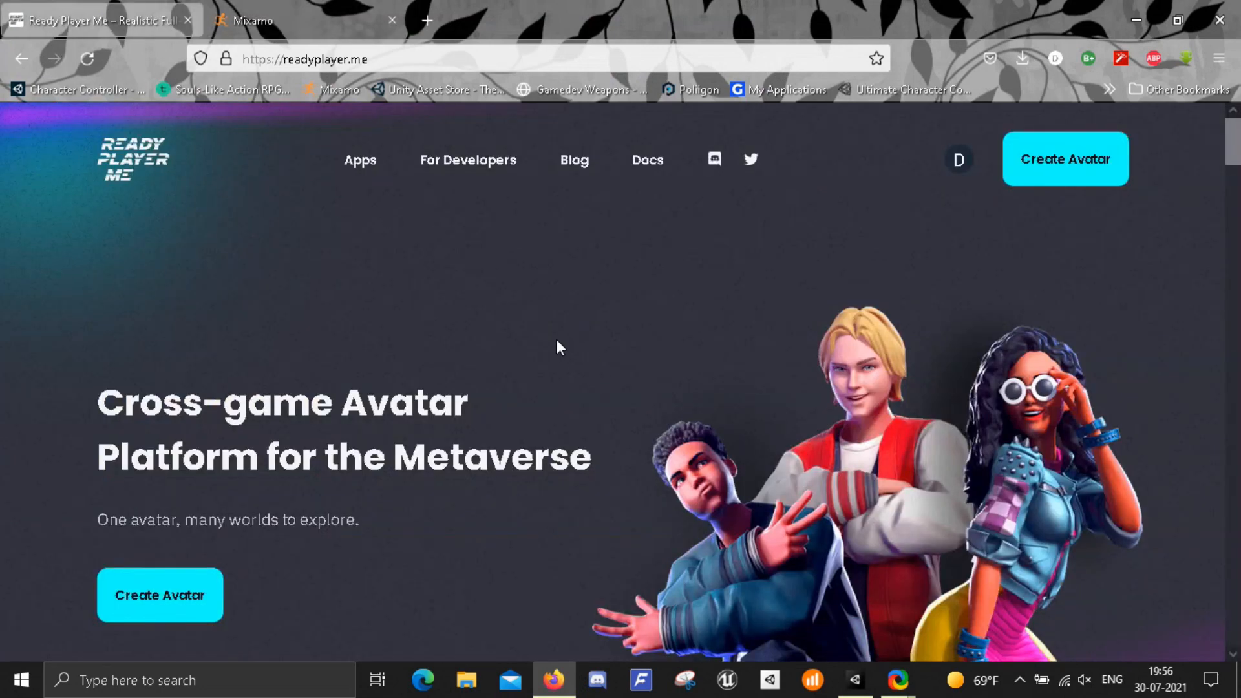
scroll(541, 327, "down", 2)
scroll(541, 325, "up", 2)
left_click(962, 167)
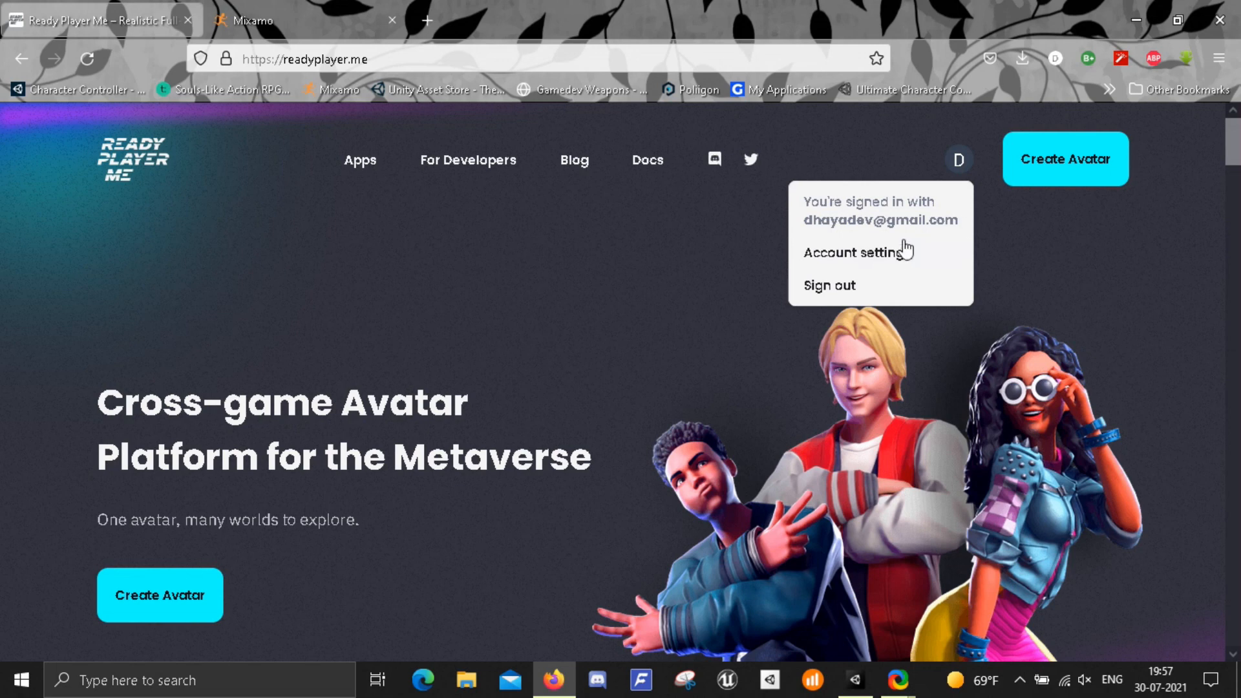
left_click(1096, 176)
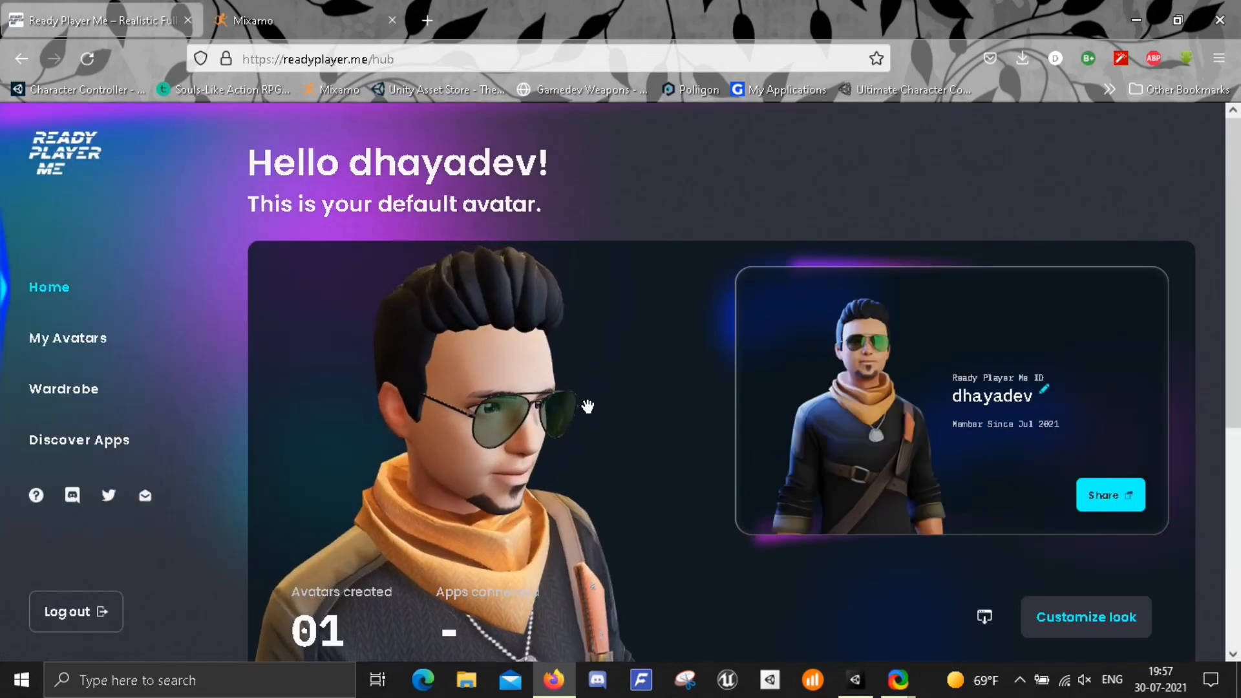
Start a new Ready Player Me avatar from the page that manages the account's avatars
scroll(247, 235, "down", 2)
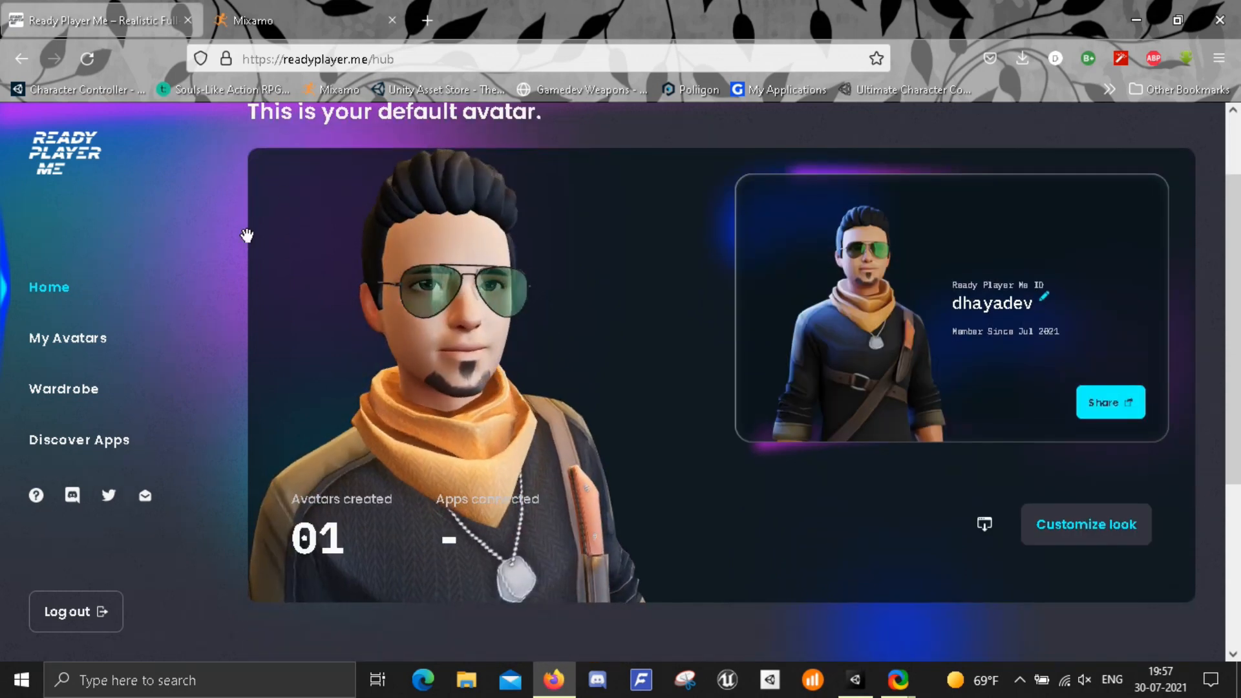
left_click(83, 346)
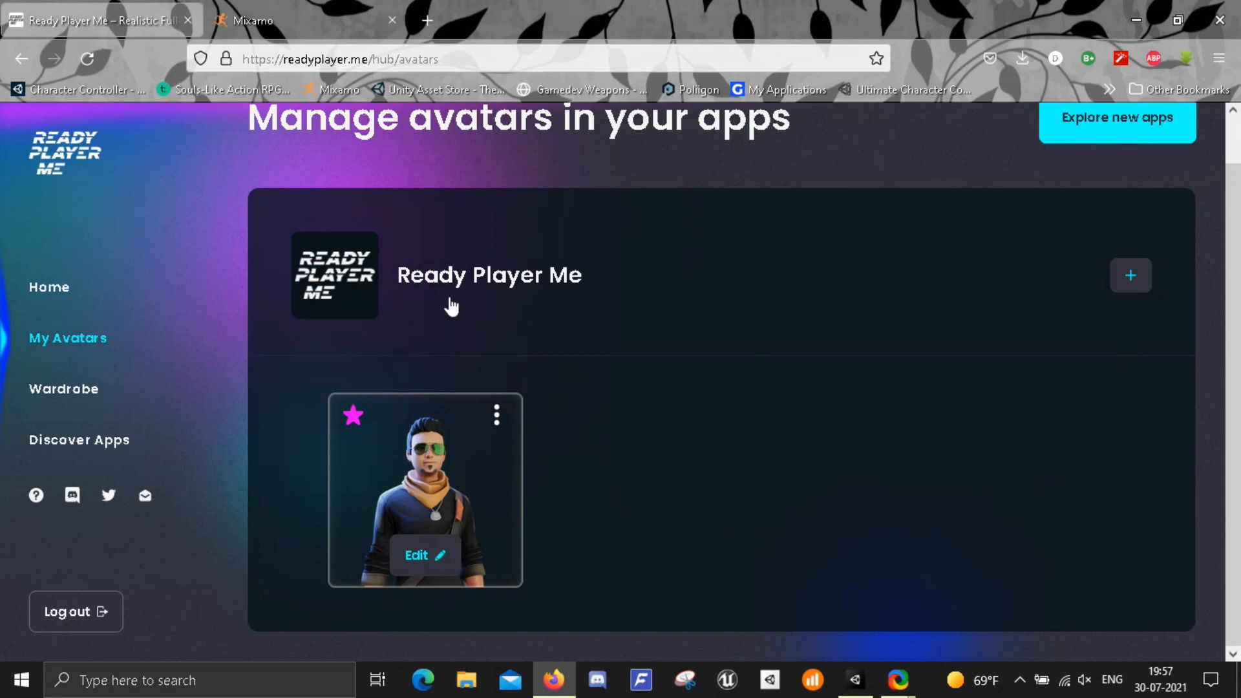
left_click(1126, 285)
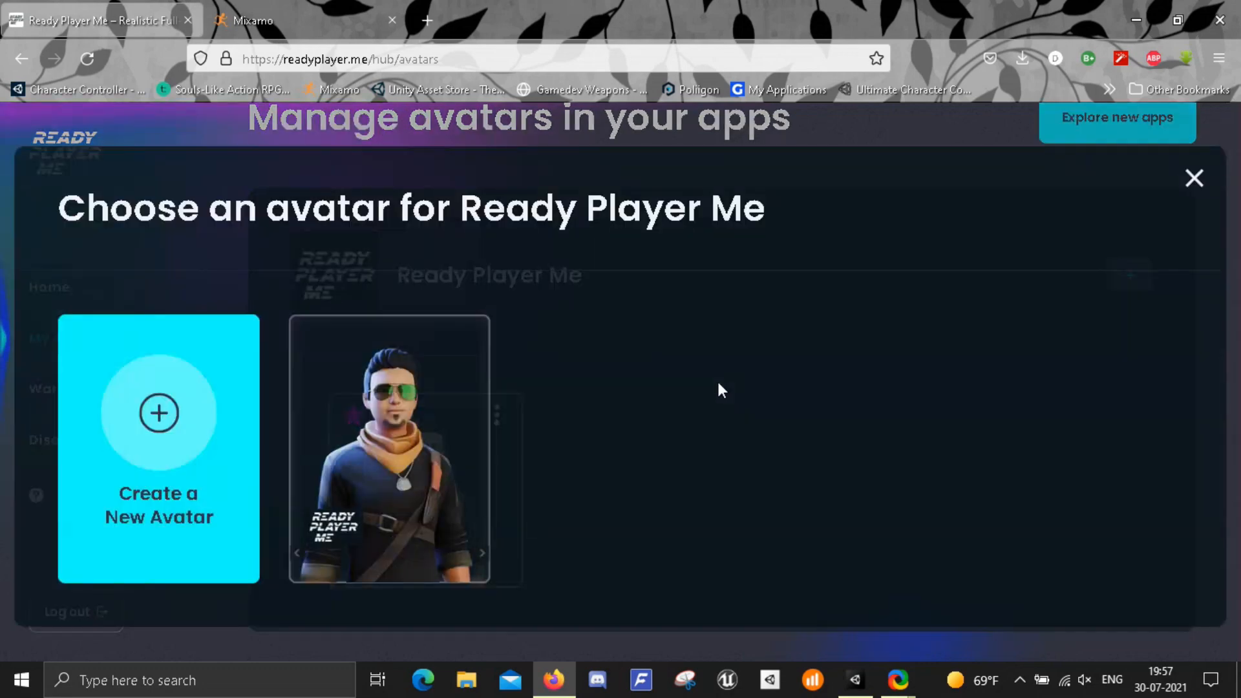
left_click(143, 451)
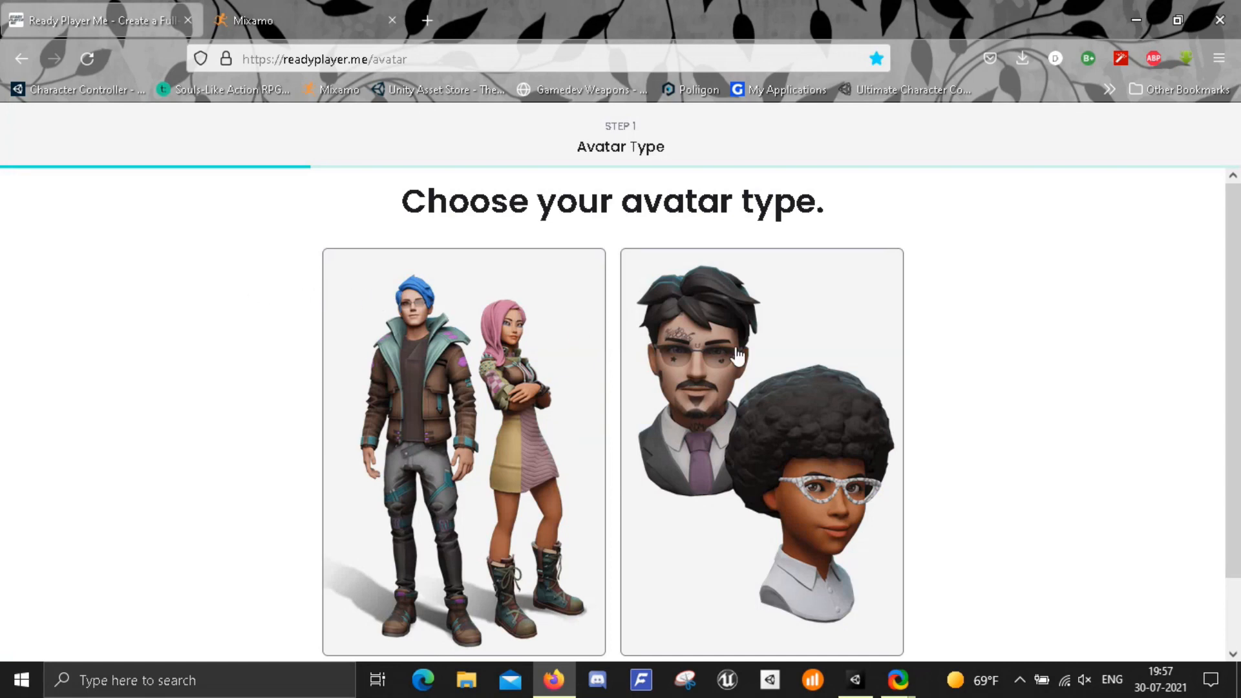
Choose a full-body avatar with the masculine body type
scroll(945, 371, "up", 2)
scroll(969, 374, "down", 2)
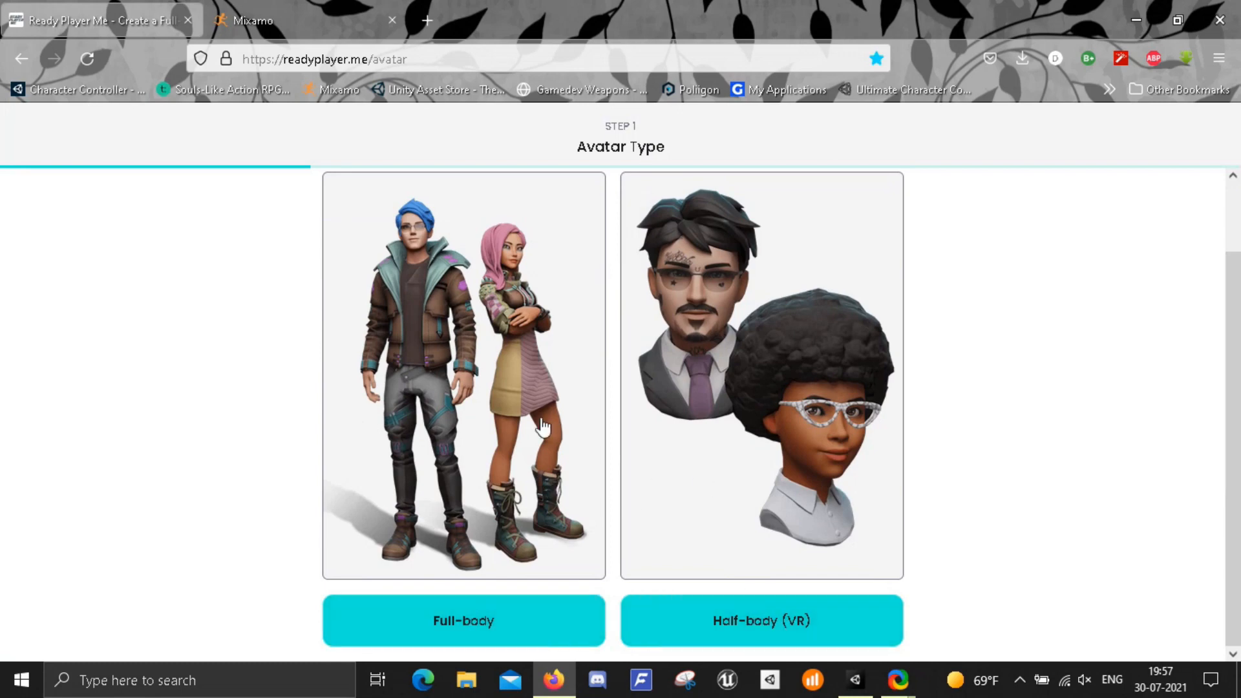
left_click(439, 404)
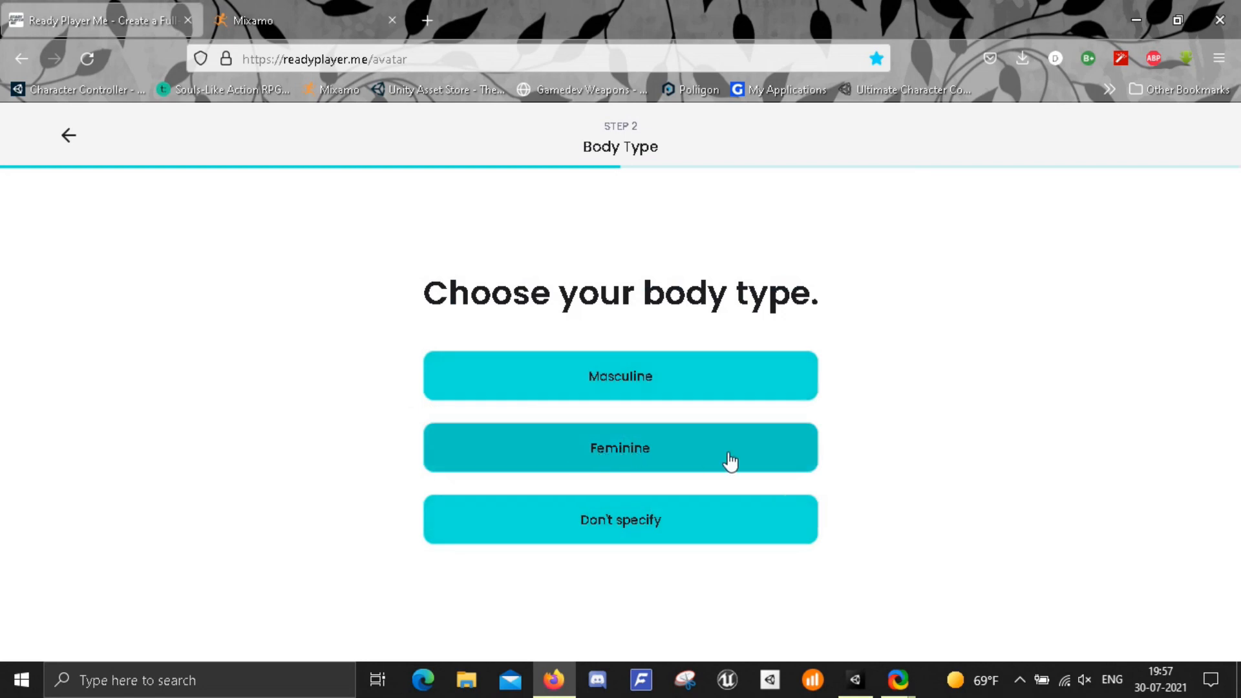
left_click(580, 394)
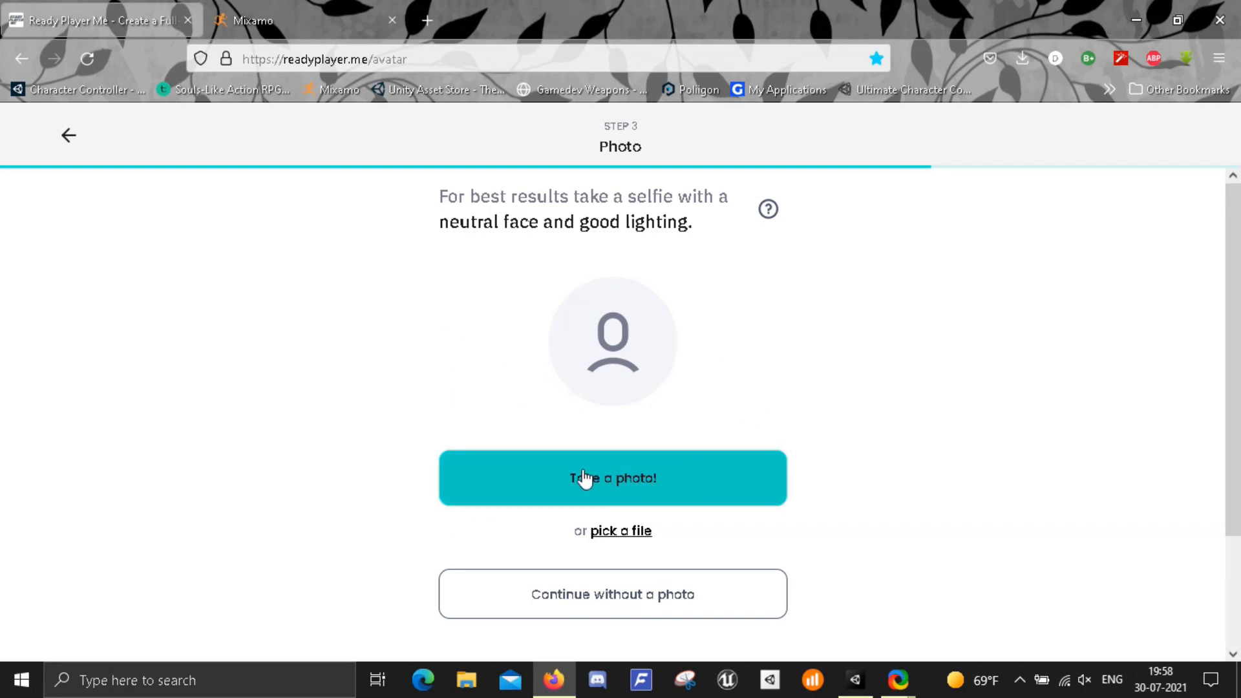
Upload ironman.jpg from the Pictures folder as the avatar's face photo and accept it
left_click(633, 537)
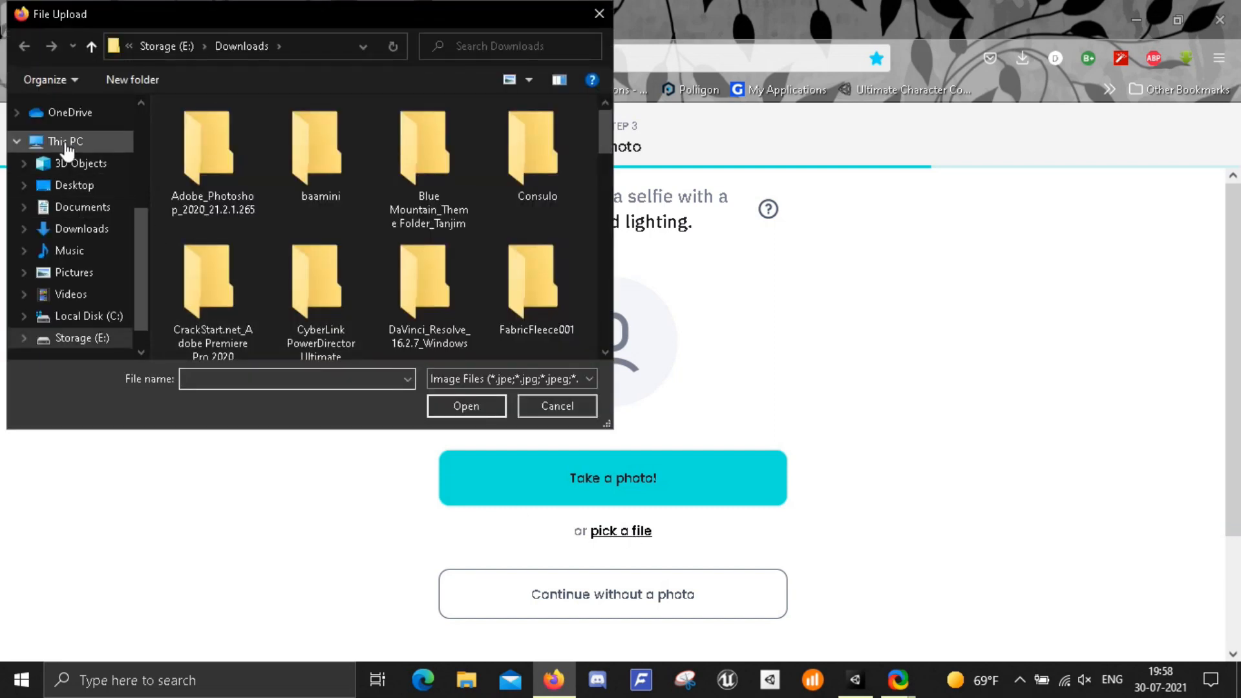
left_click(74, 272)
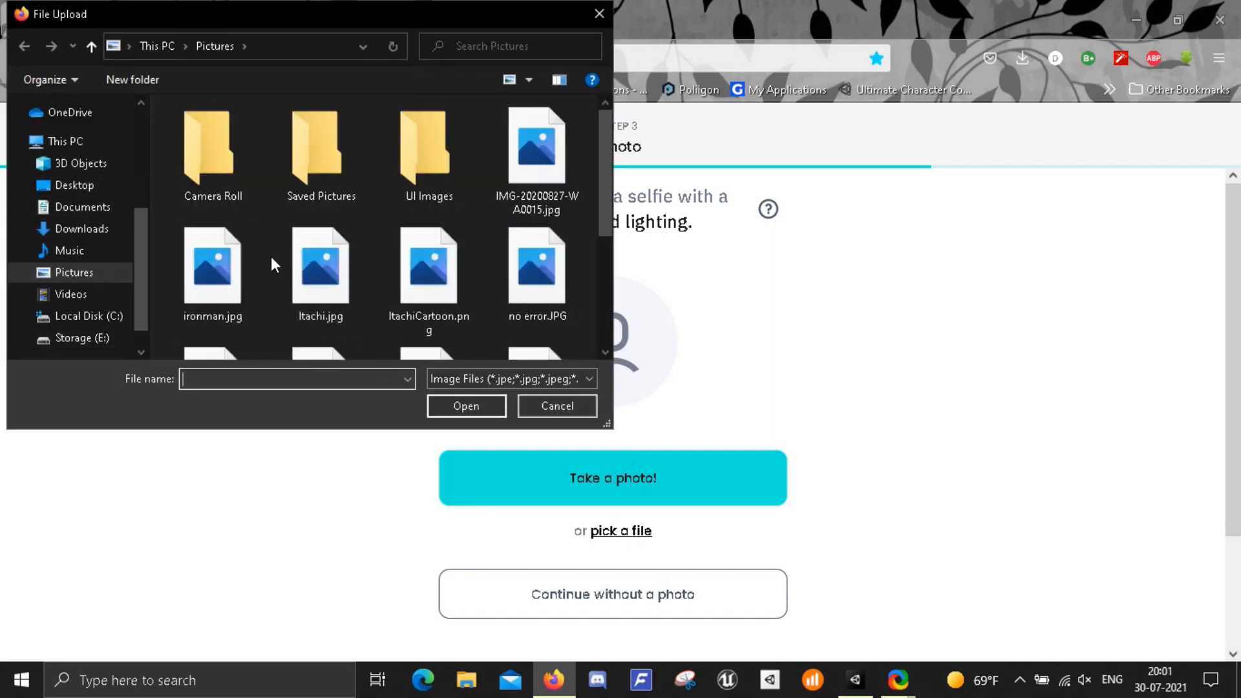
left_click(207, 269)
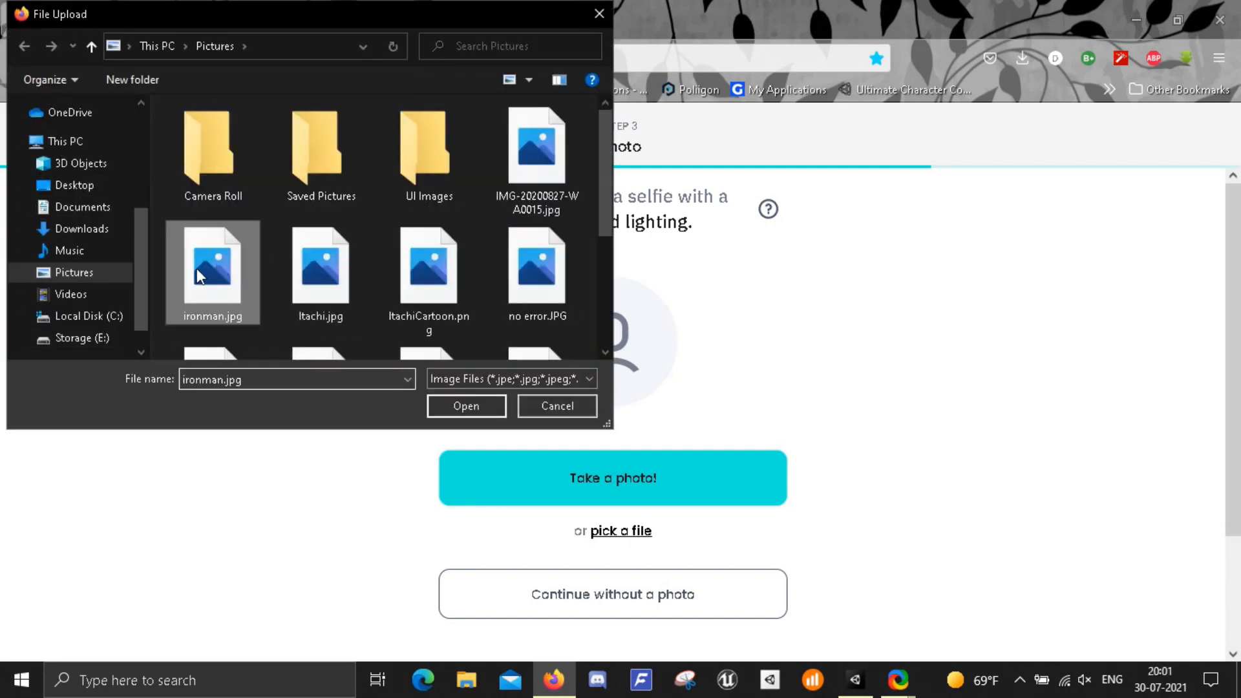
left_click(488, 410)
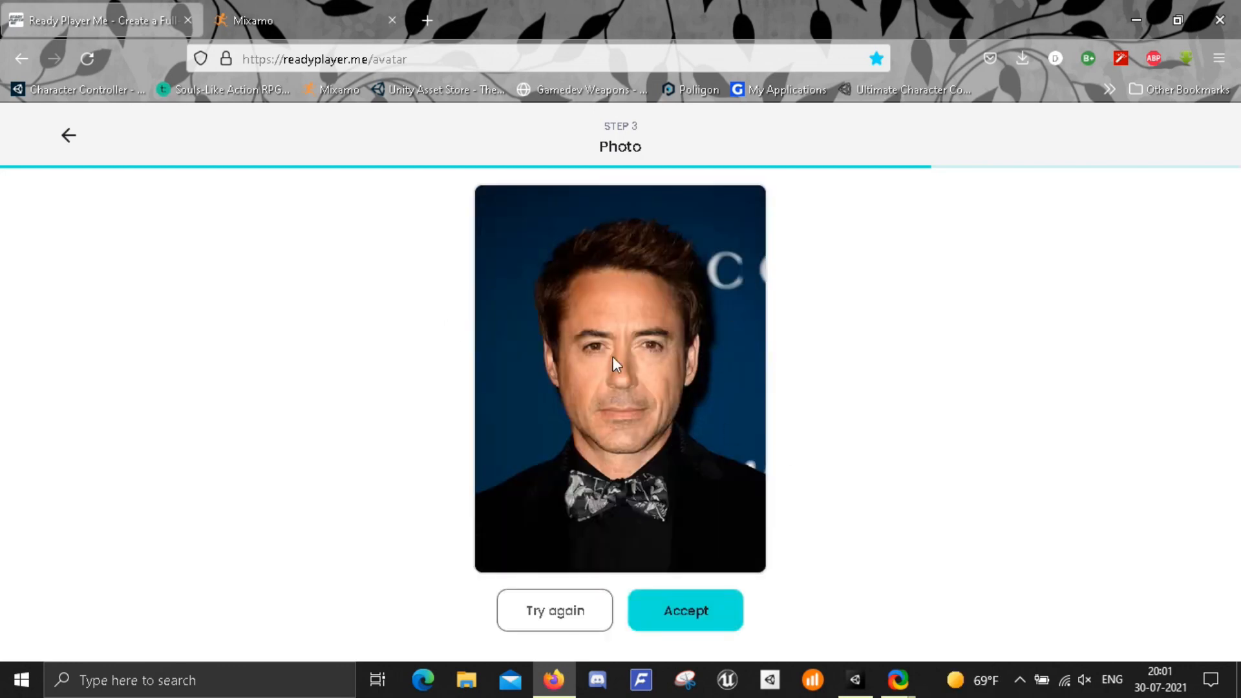
left_click(702, 622)
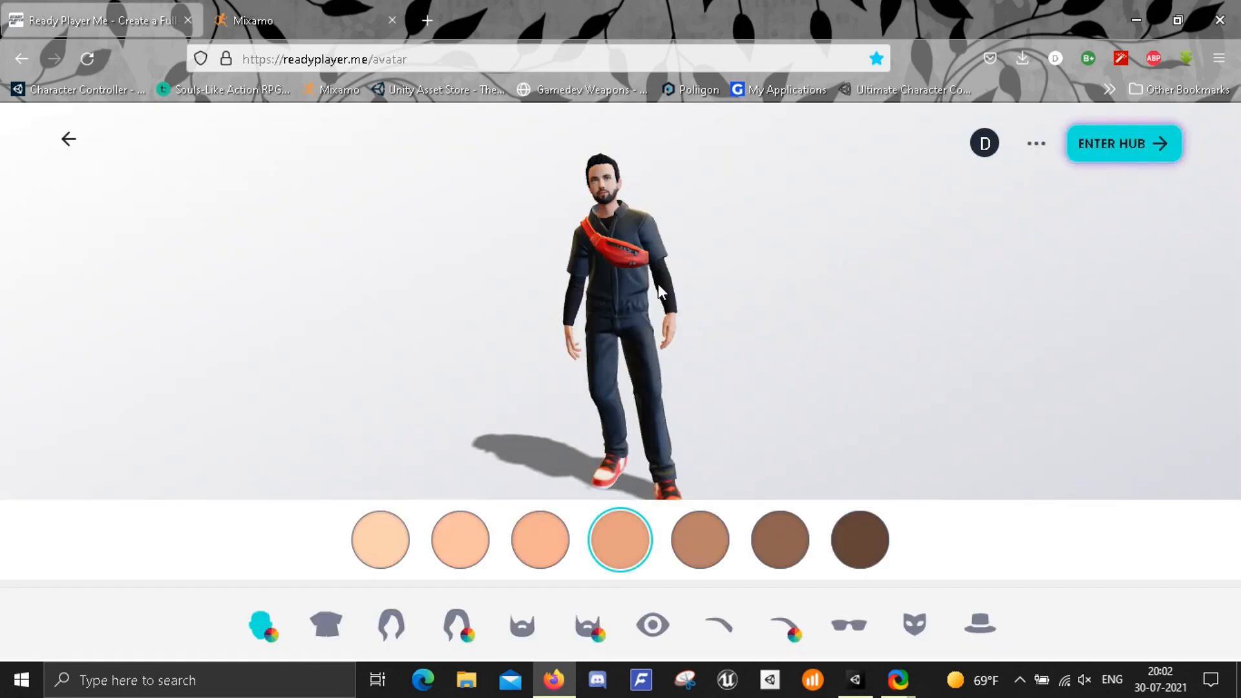
Compare the lighter skin tones on the avatar and set the third-lightest one
left_click(551, 546)
scroll(607, 193, "up", 3)
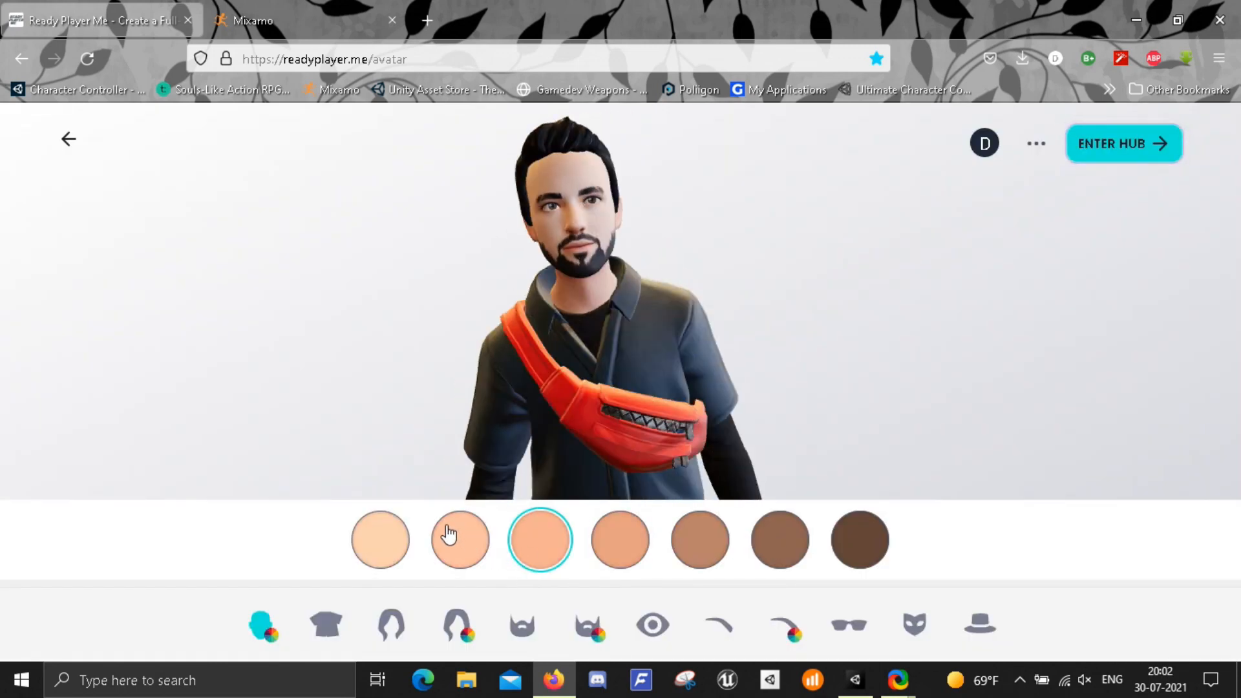
left_click(488, 545)
left_click(536, 550)
left_click(616, 567)
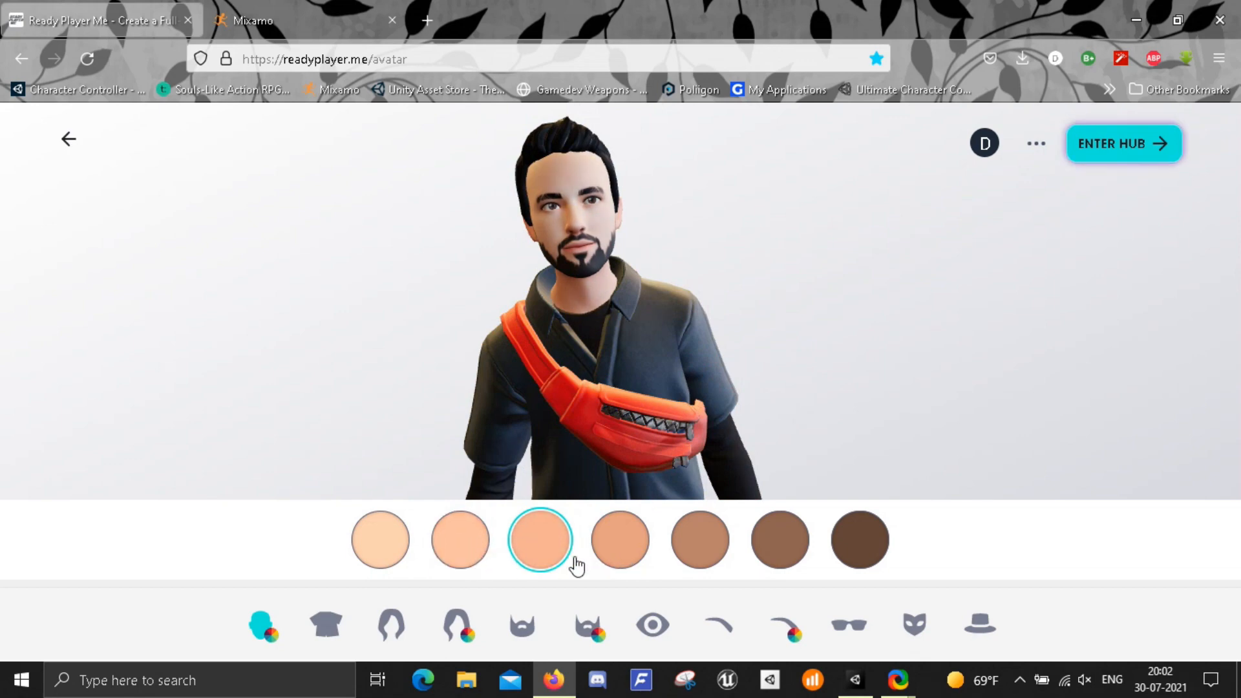
left_click(541, 562)
Try on several outfits and dress the avatar in the white shirt with black vest and red tie
left_click(333, 637)
left_click(693, 550)
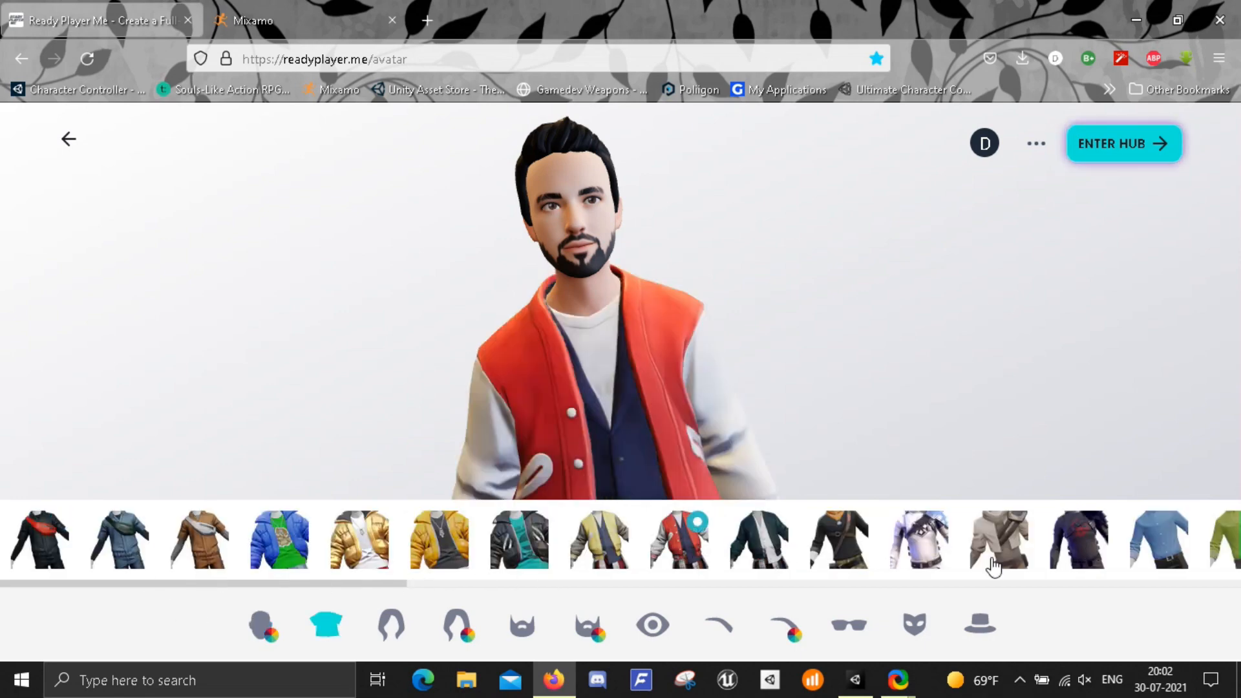
left_click_drag(373, 583, 925, 590)
left_click(718, 547)
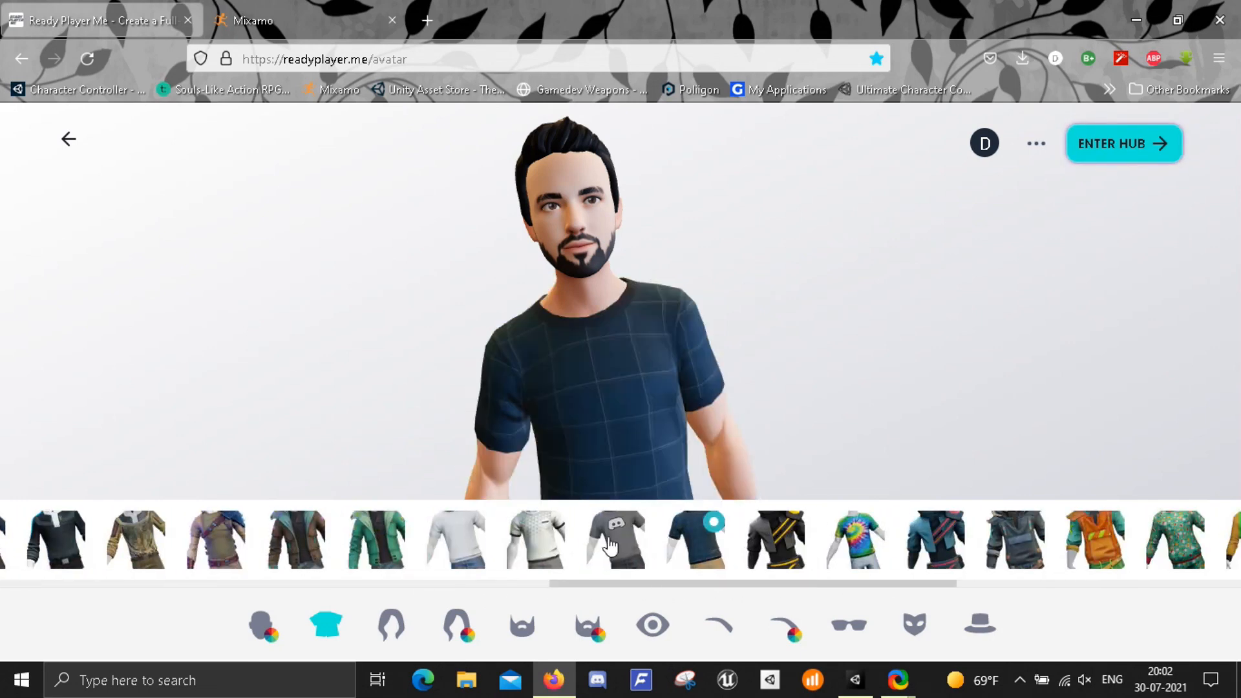
left_click(617, 543)
left_click(778, 546)
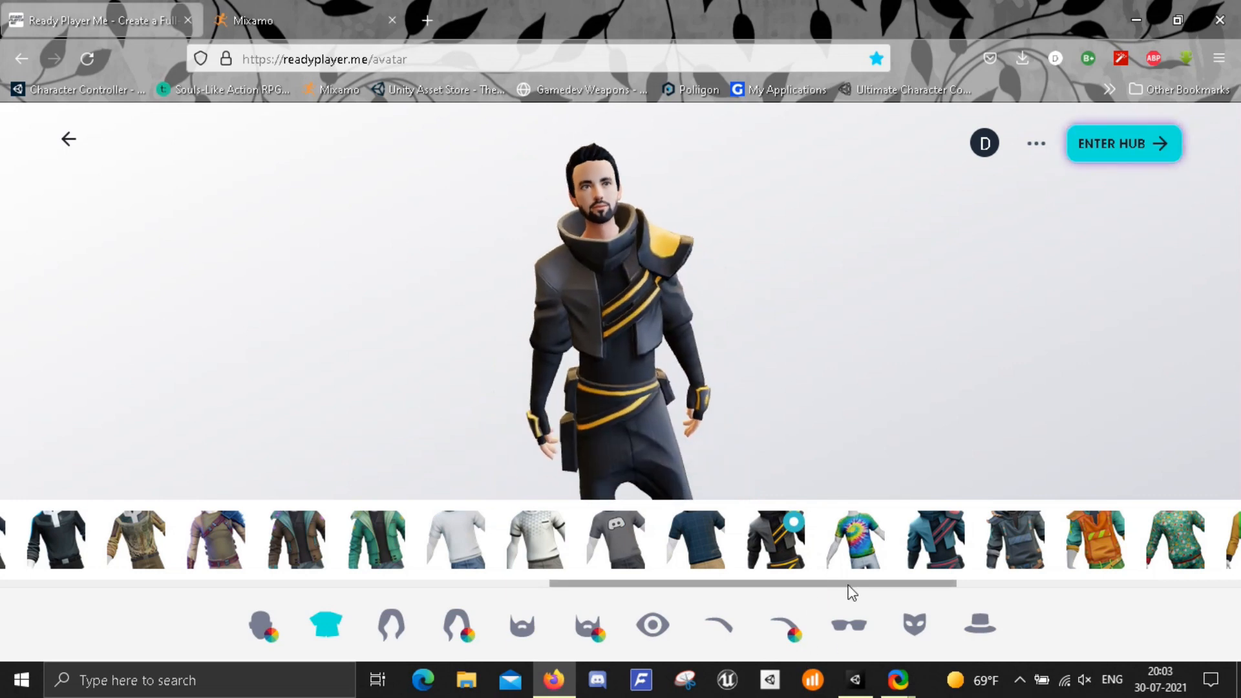
left_click_drag(850, 584, 913, 589)
left_click(794, 540)
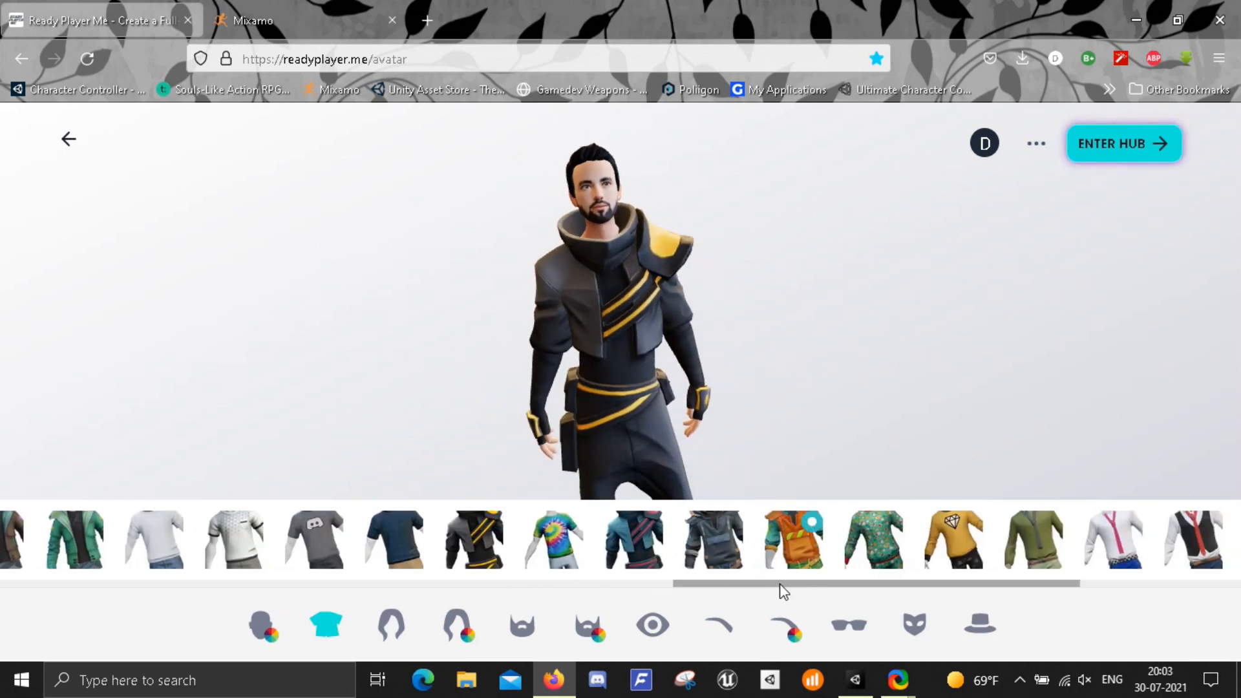
left_click_drag(779, 585, 921, 585)
left_click(869, 548)
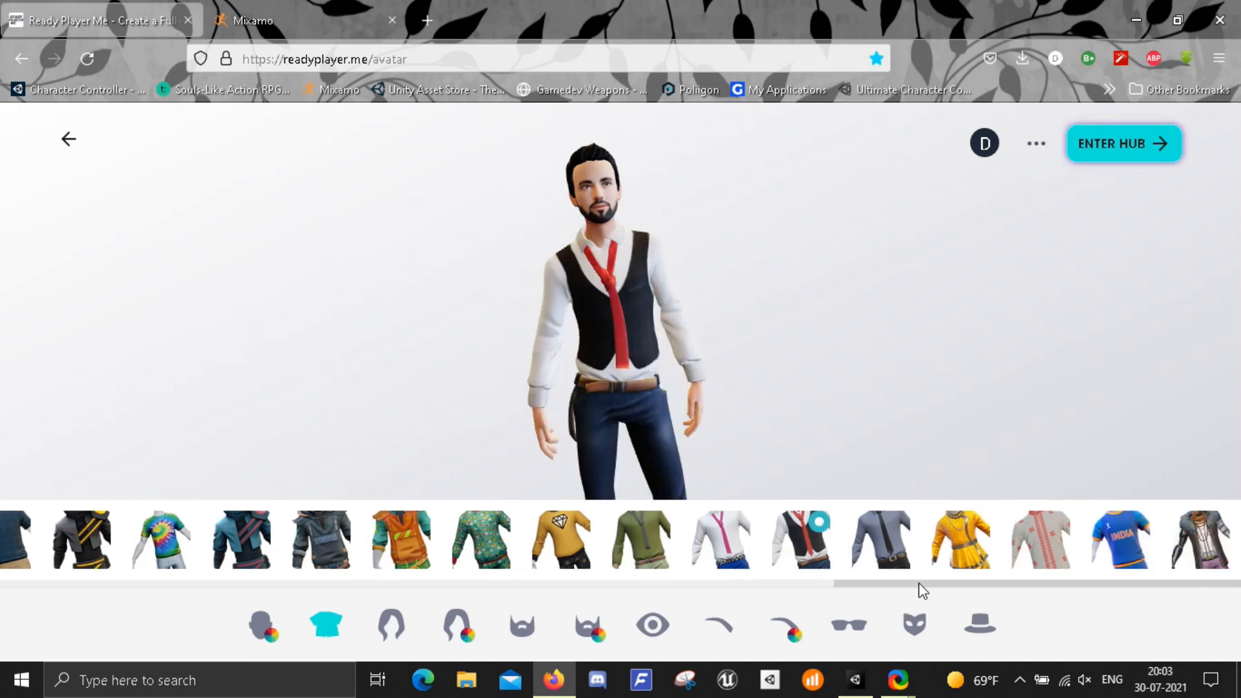
left_click(1131, 546)
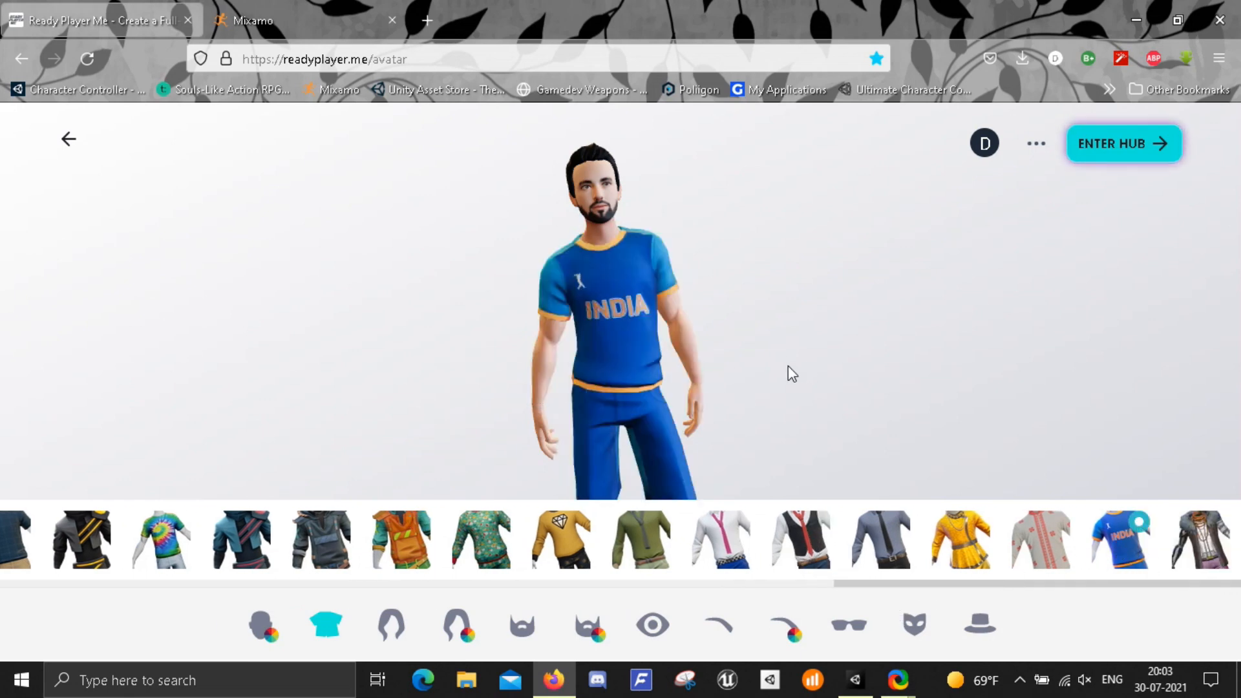
left_click(785, 553)
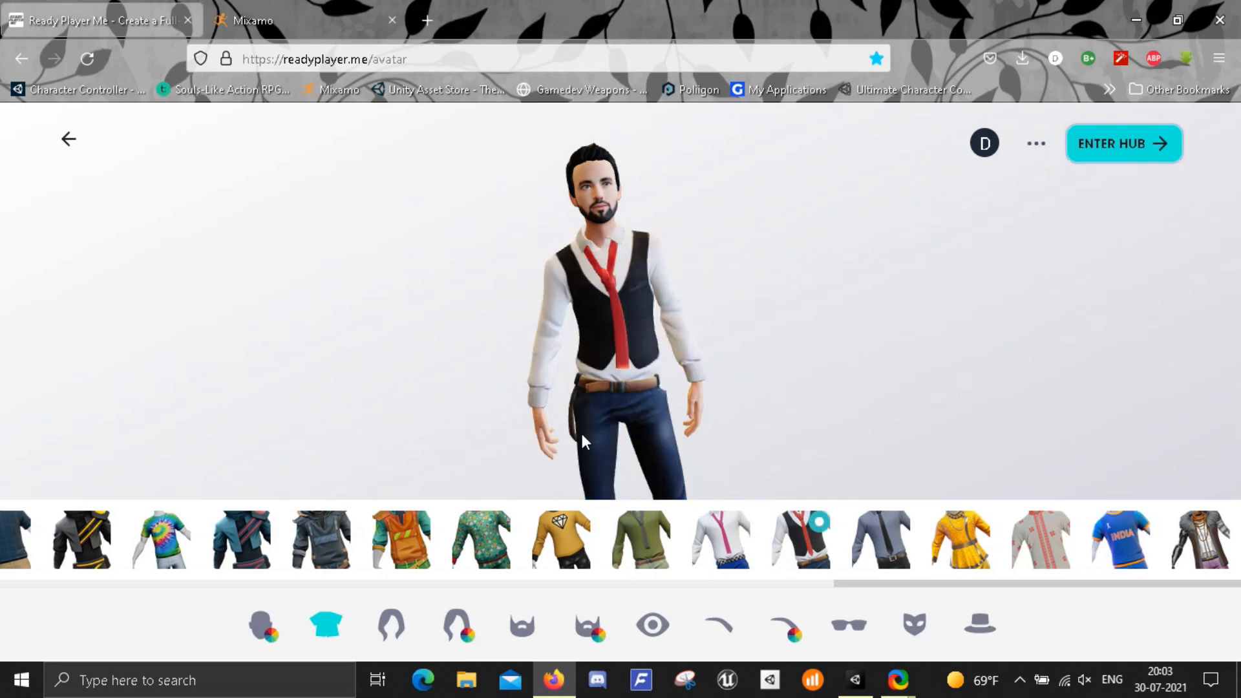
Try different eyewear on the avatar and give it the clear half-rim glasses
left_click(852, 625)
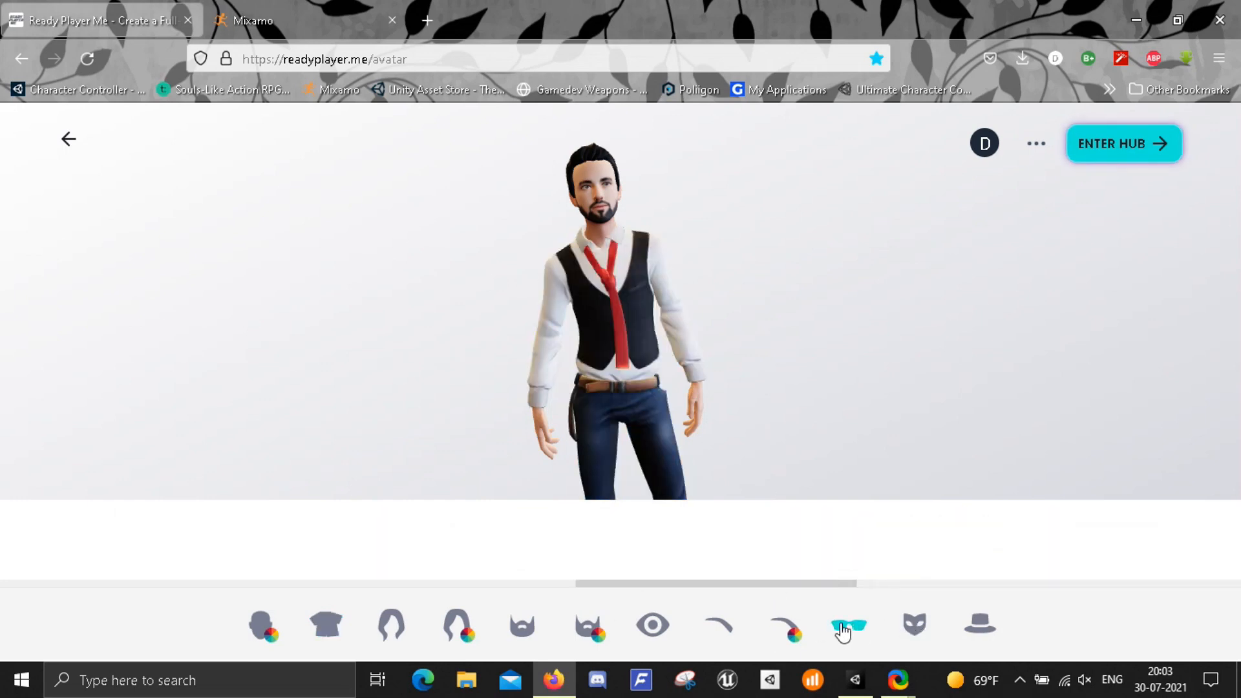
left_click(561, 546)
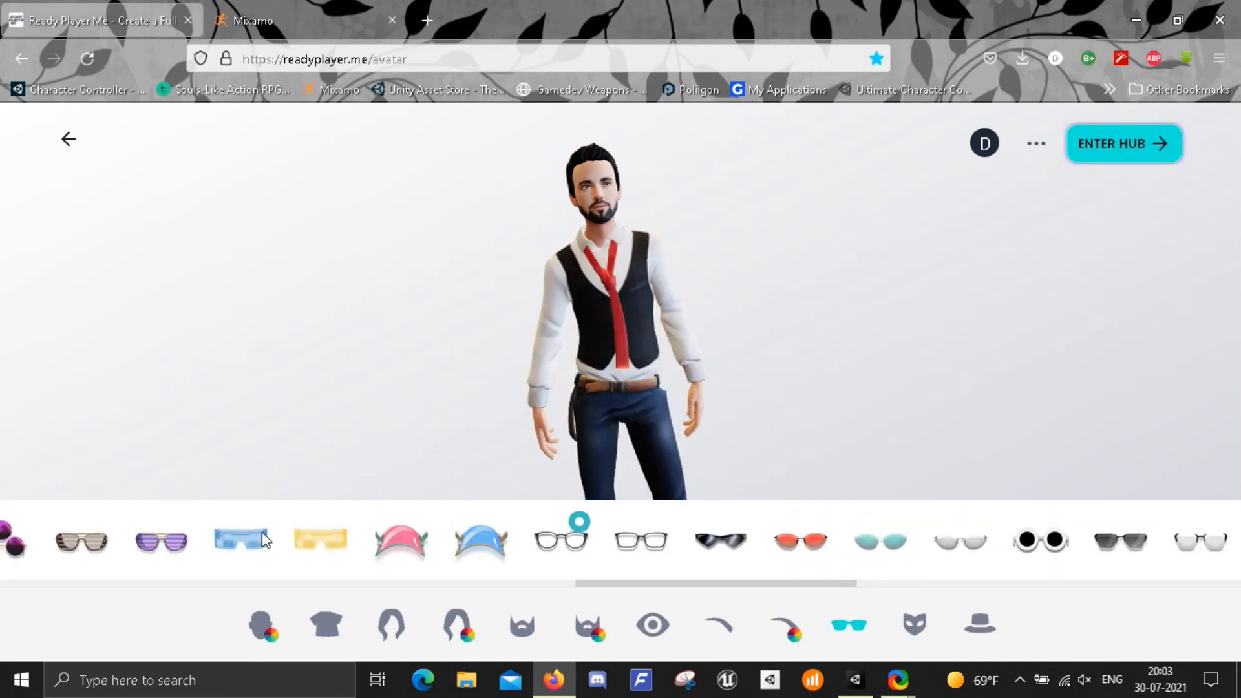
left_click(629, 566)
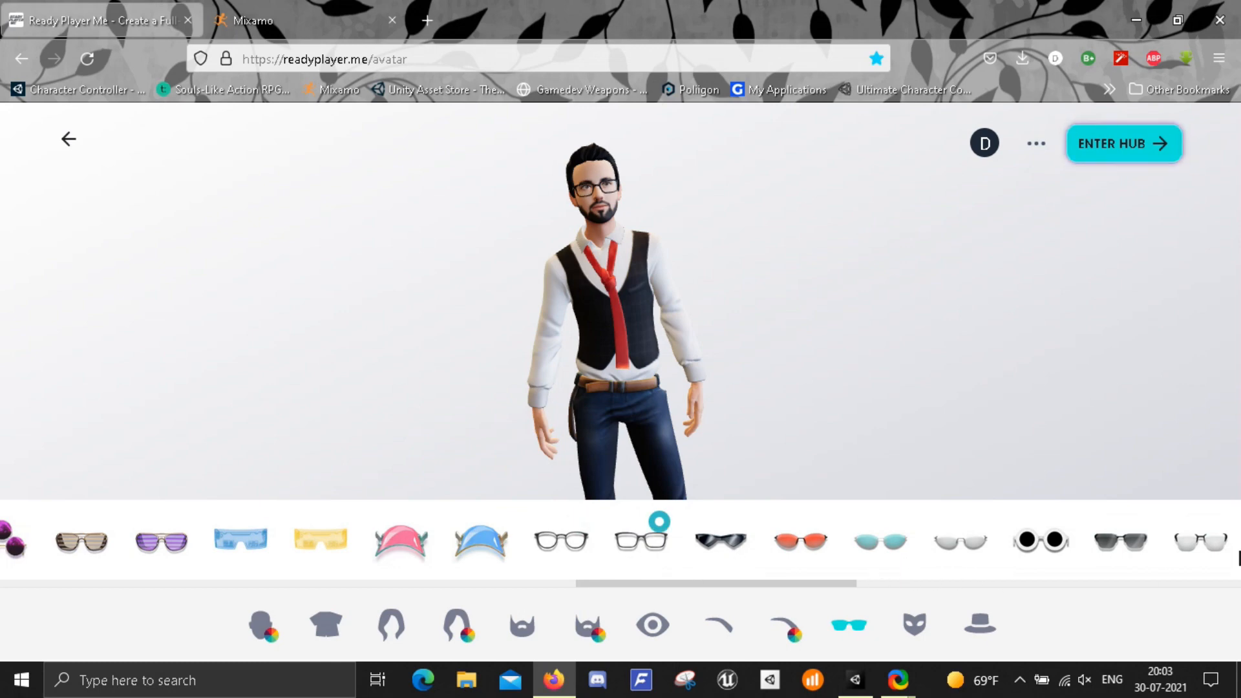
left_click(1193, 556)
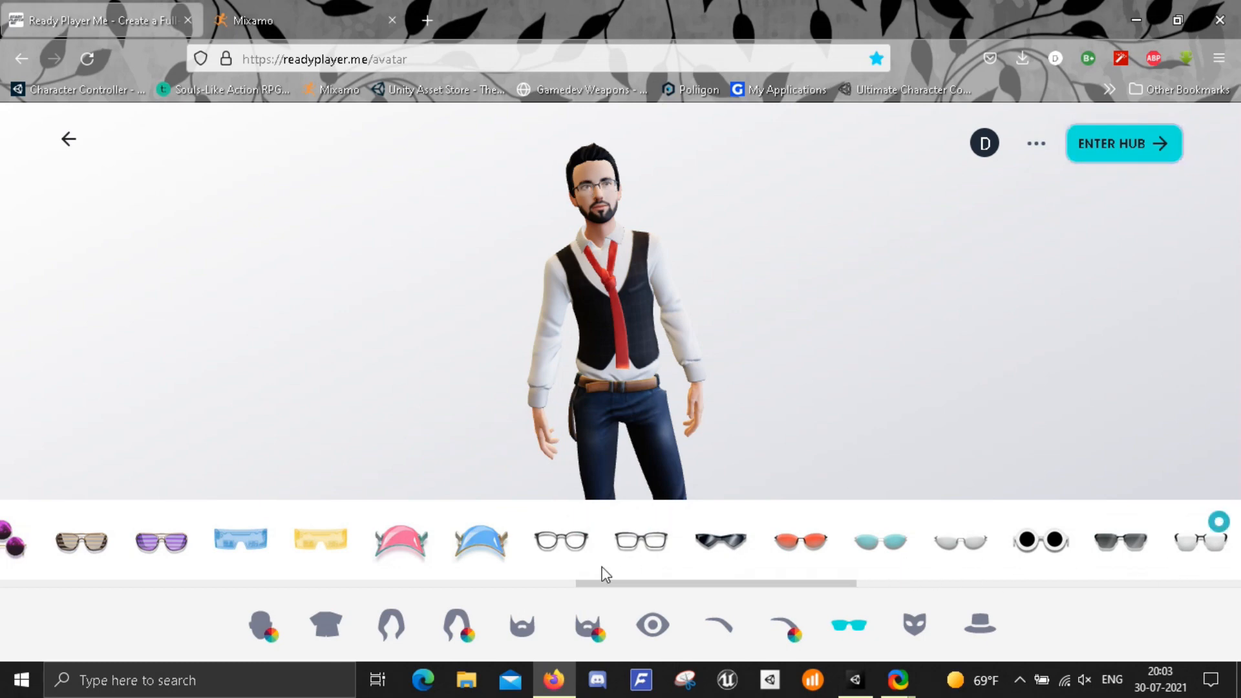
Browse the beard and hair options and give the avatar the short-sided hairstyle with a raised, swept-up top
left_click(538, 635)
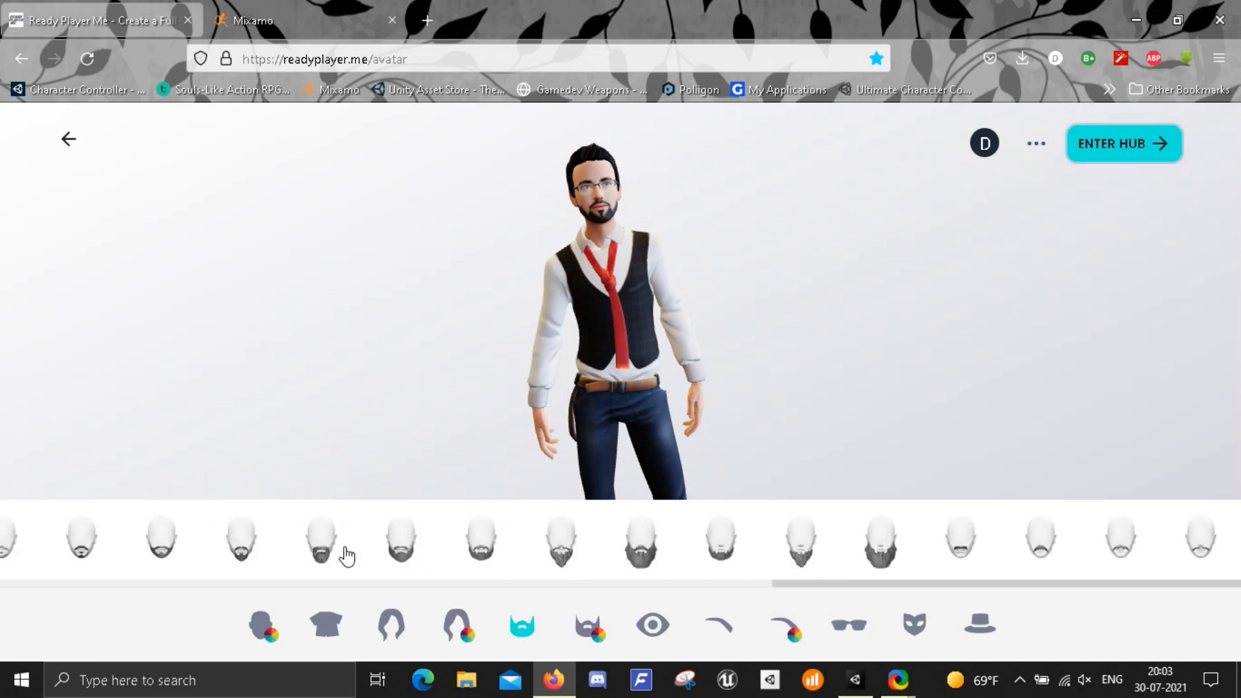
left_click(456, 631)
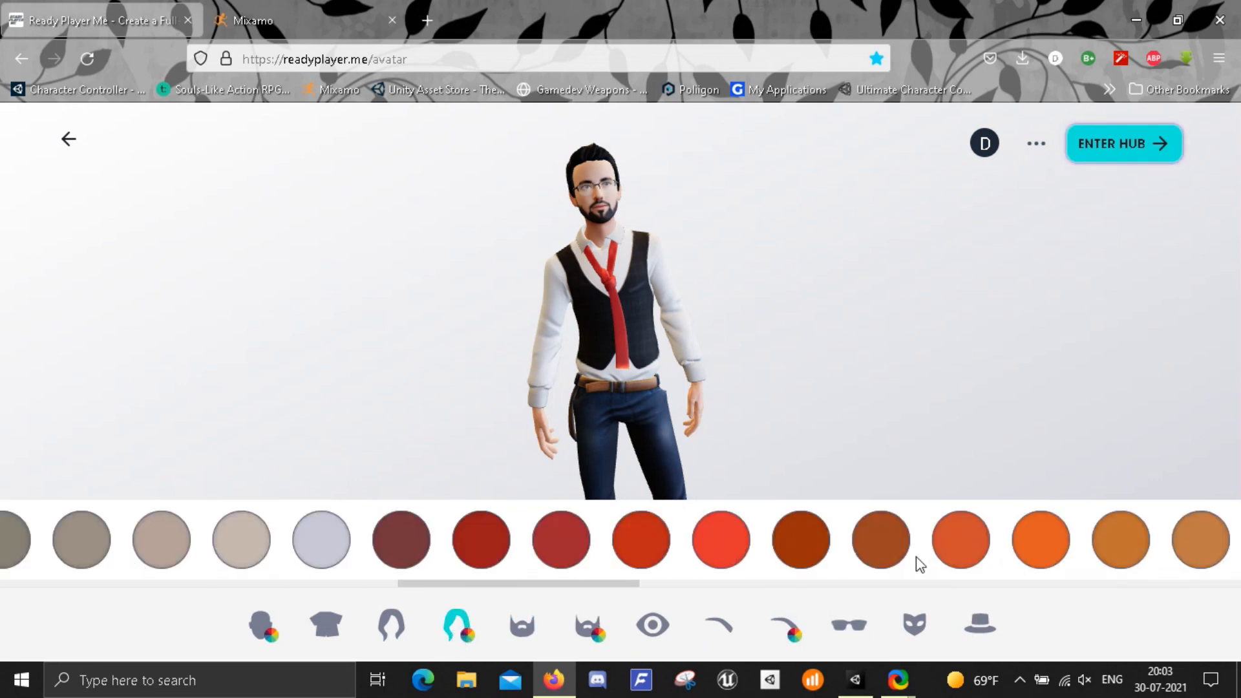
left_click(389, 628)
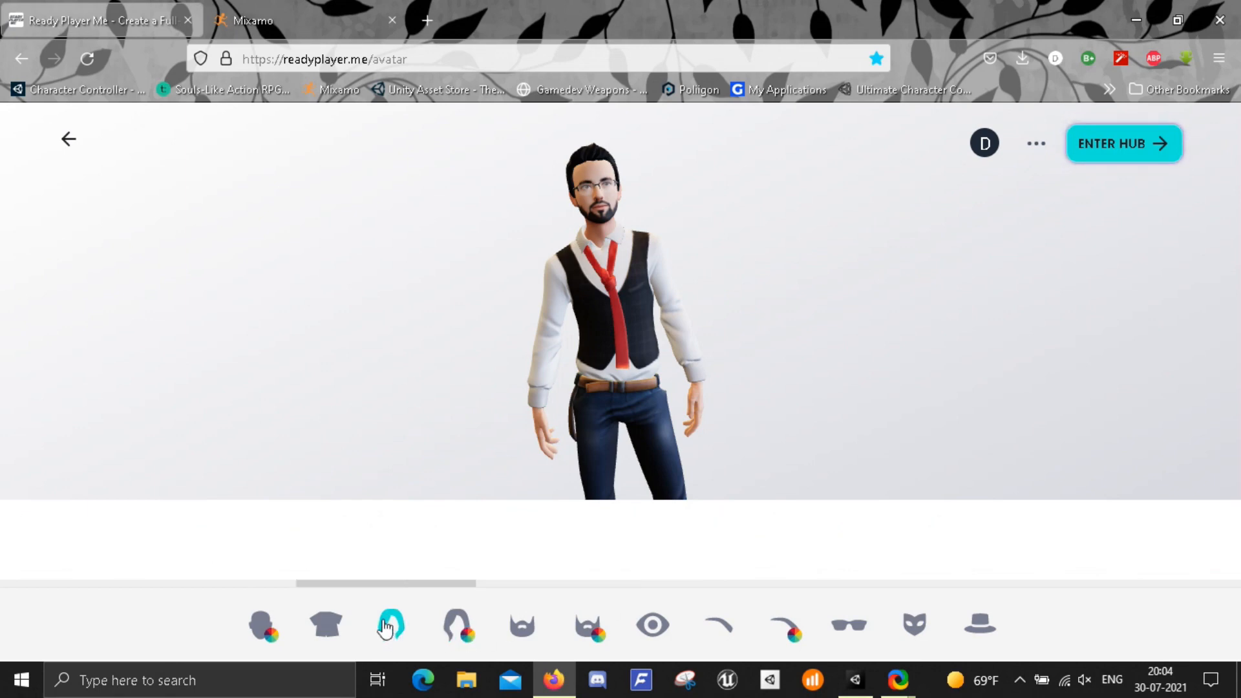
left_click_drag(450, 589, 888, 585)
left_click(624, 557)
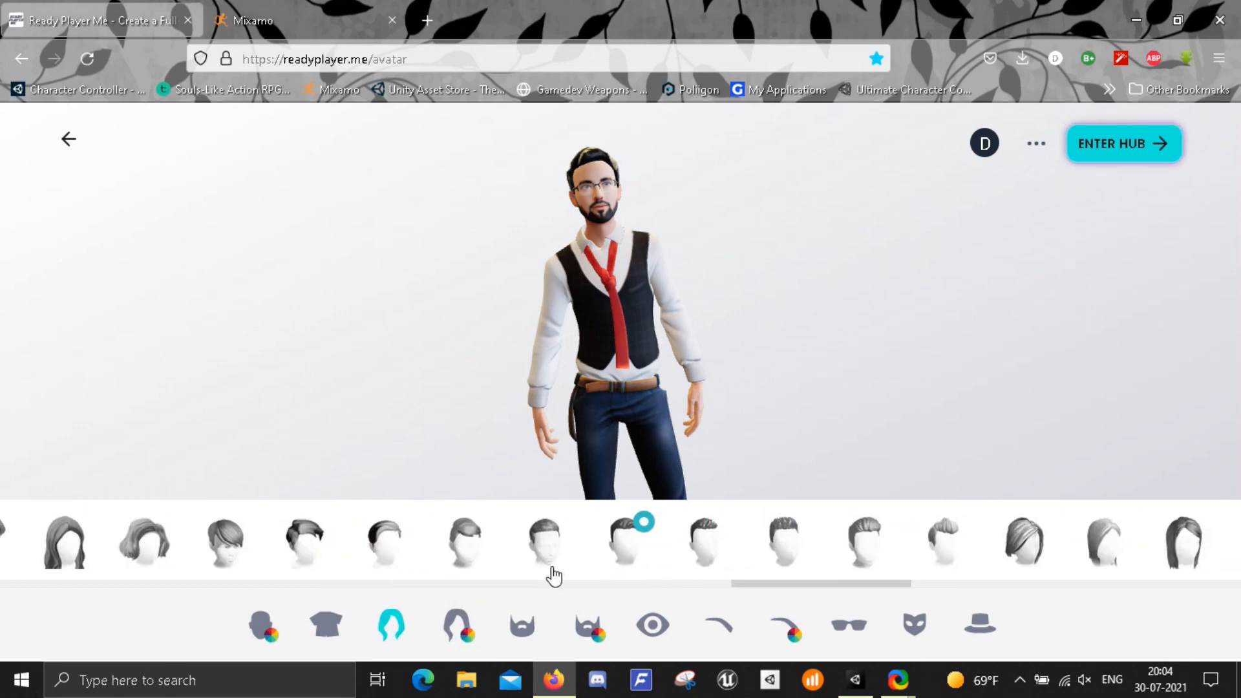
mouse_move(604, 324)
left_mouse_down()
mouse_move(707, 347)
mouse_move(409, 348)
mouse_move(596, 418)
left_mouse_up()
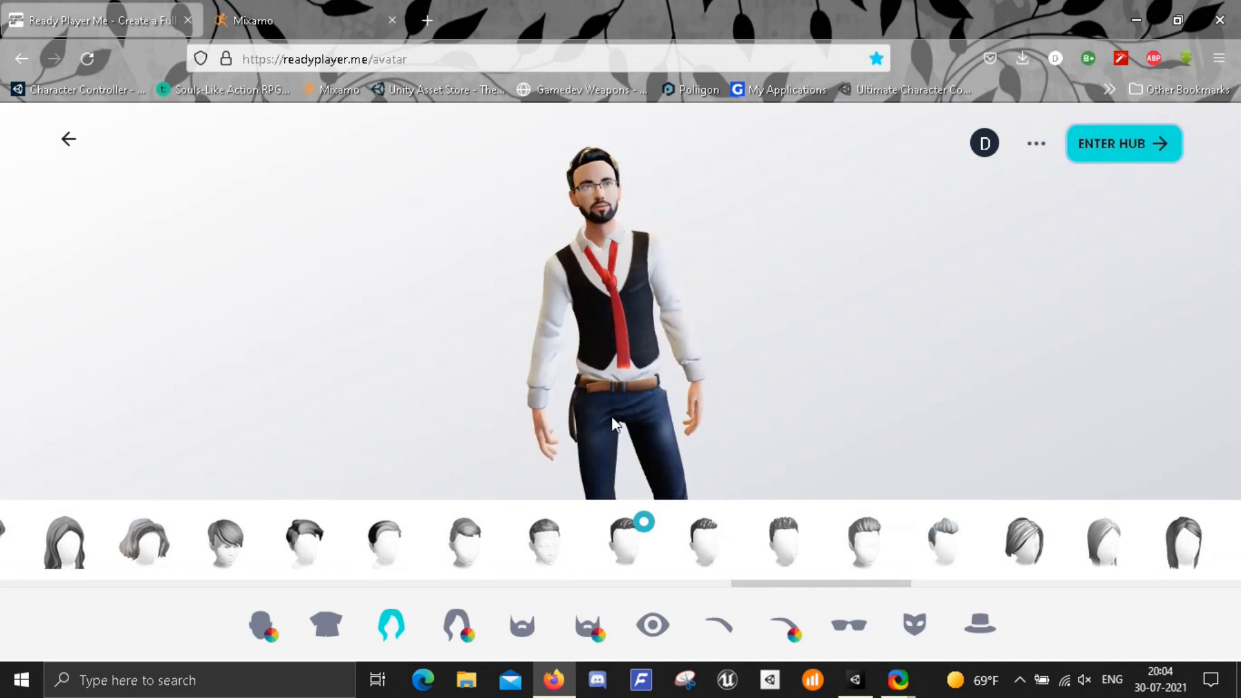
left_click(947, 543)
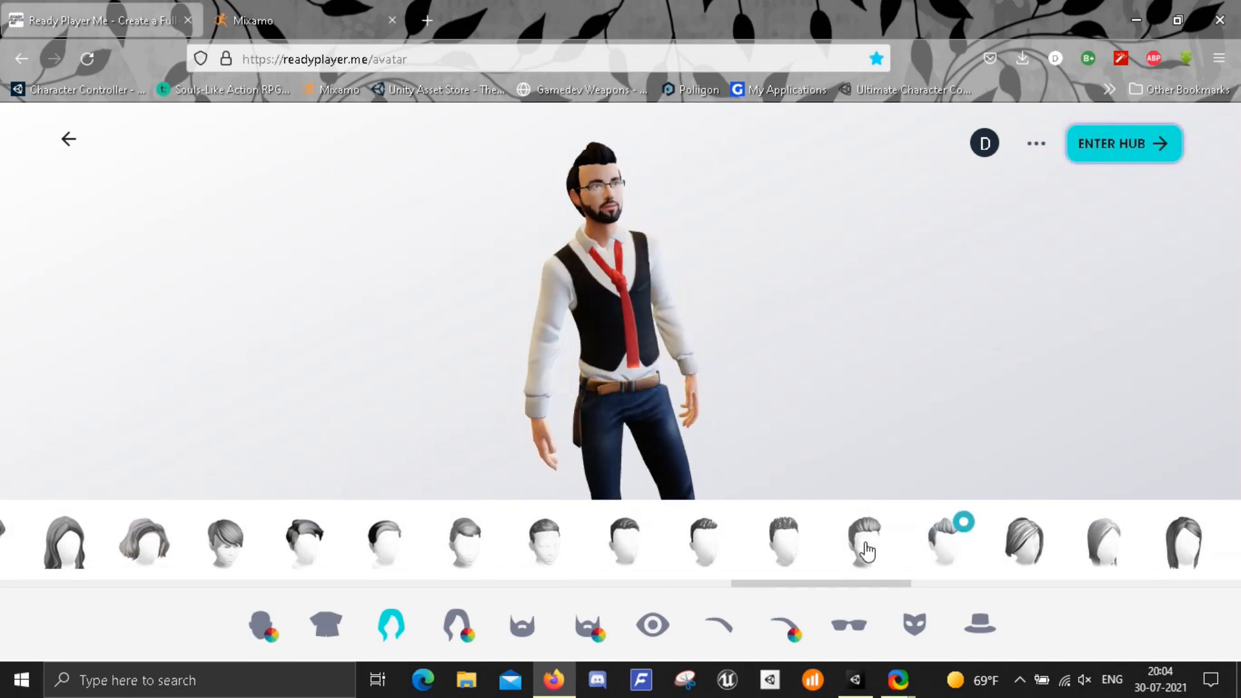
Try another short hairstyle, put the green-visored cyber headgear on the avatar and enter the hub
left_click(867, 551)
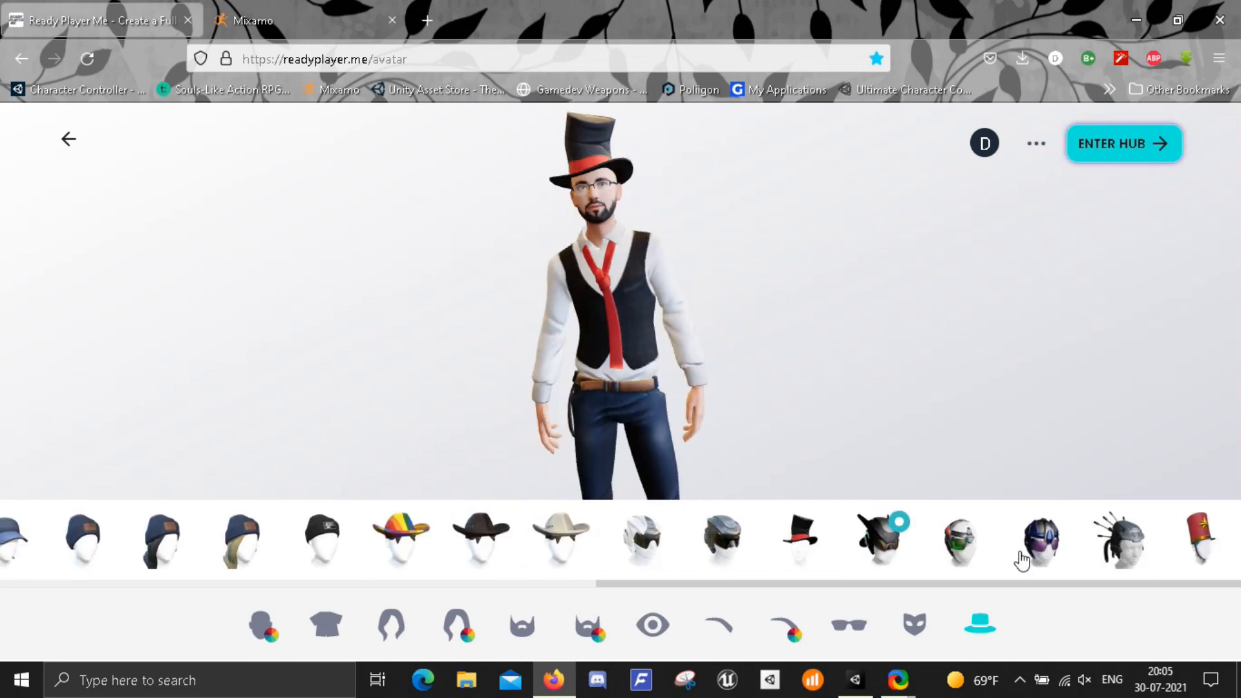
left_click(964, 562)
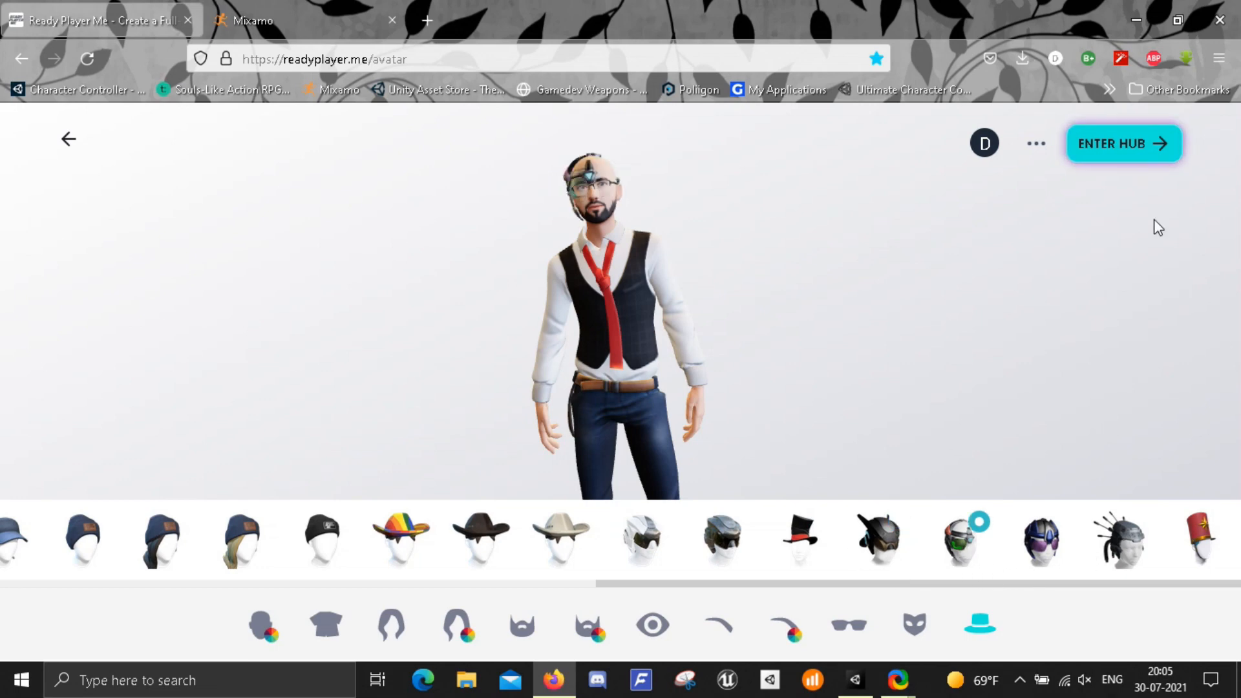
left_click(1132, 160)
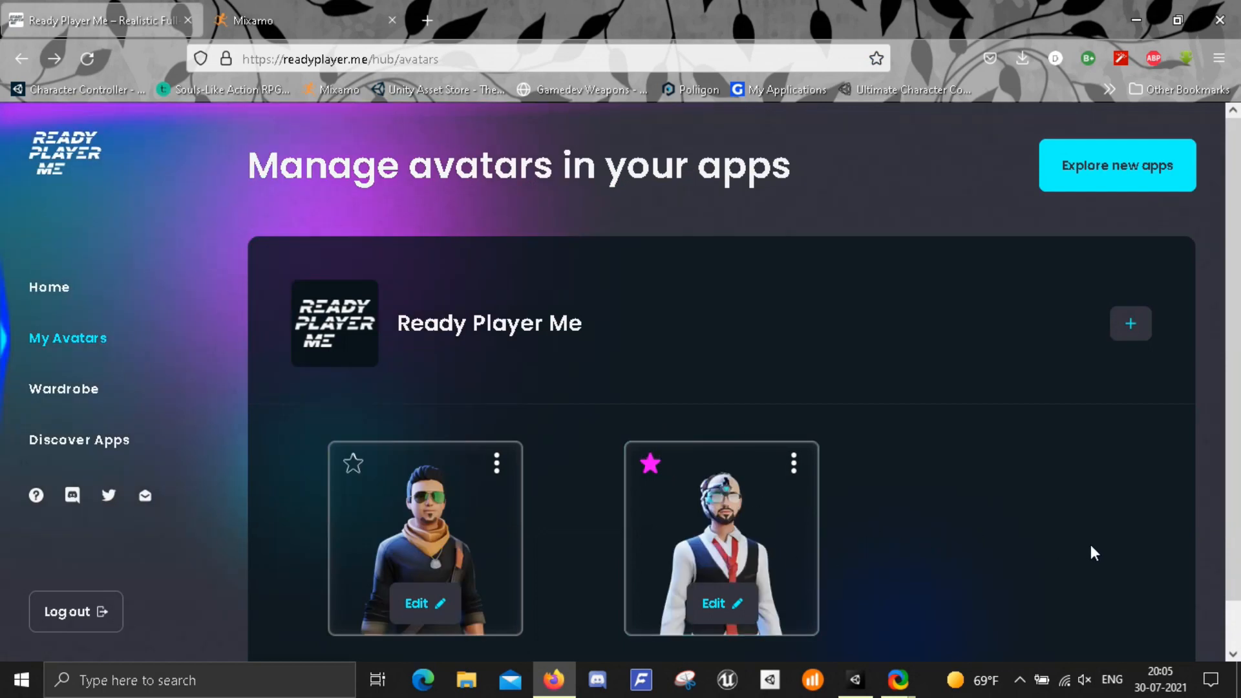
scroll(941, 501, "down", 1)
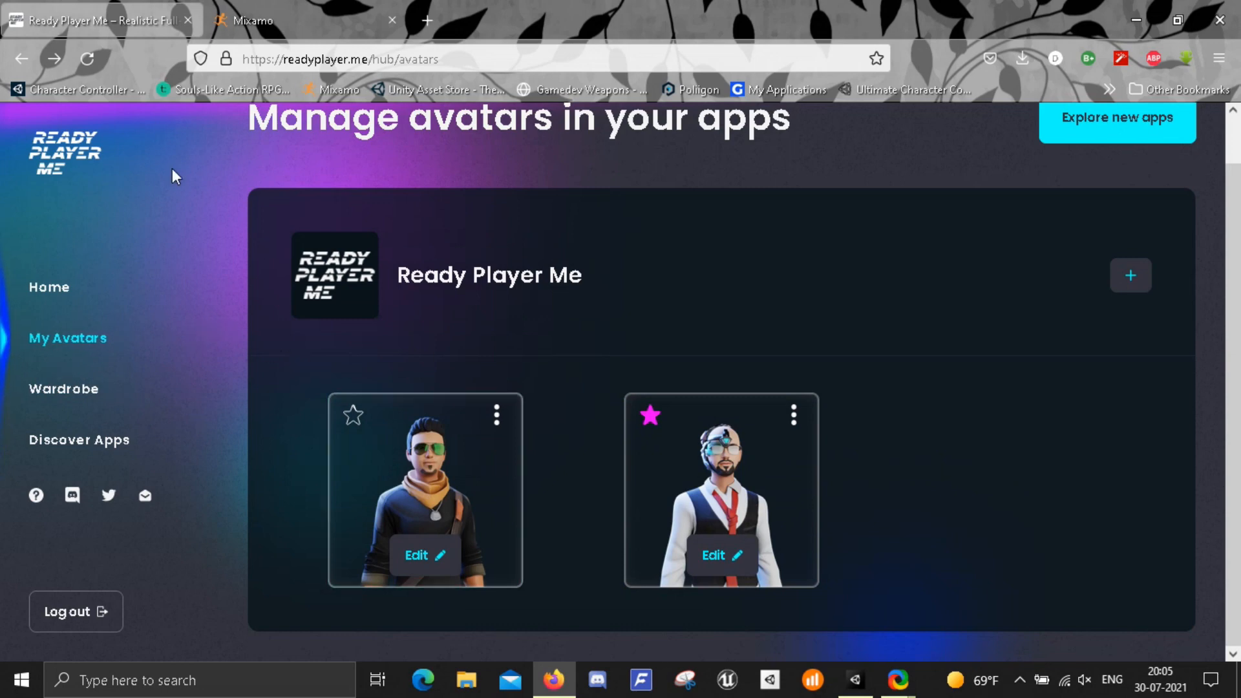
Open the Ready Player Me home page in a new tab and reach the Unity Avatar SDK guide in its documentation
right_click(74, 142)
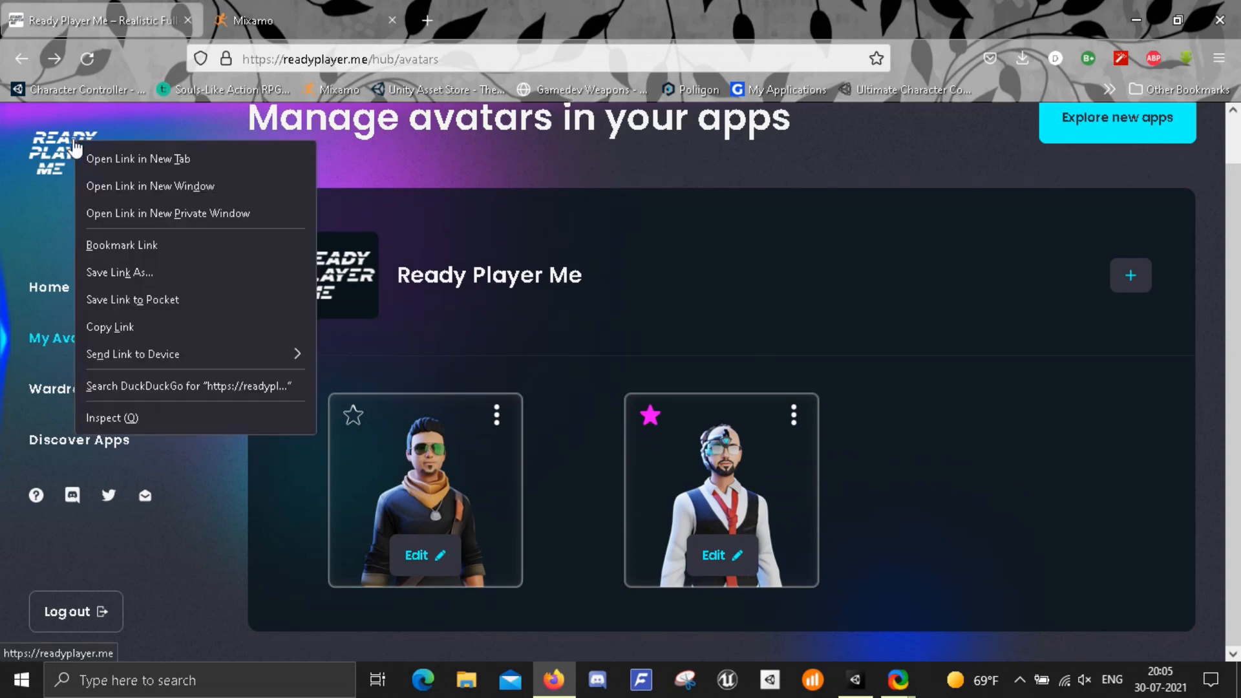
left_click(131, 166)
left_click(327, 20)
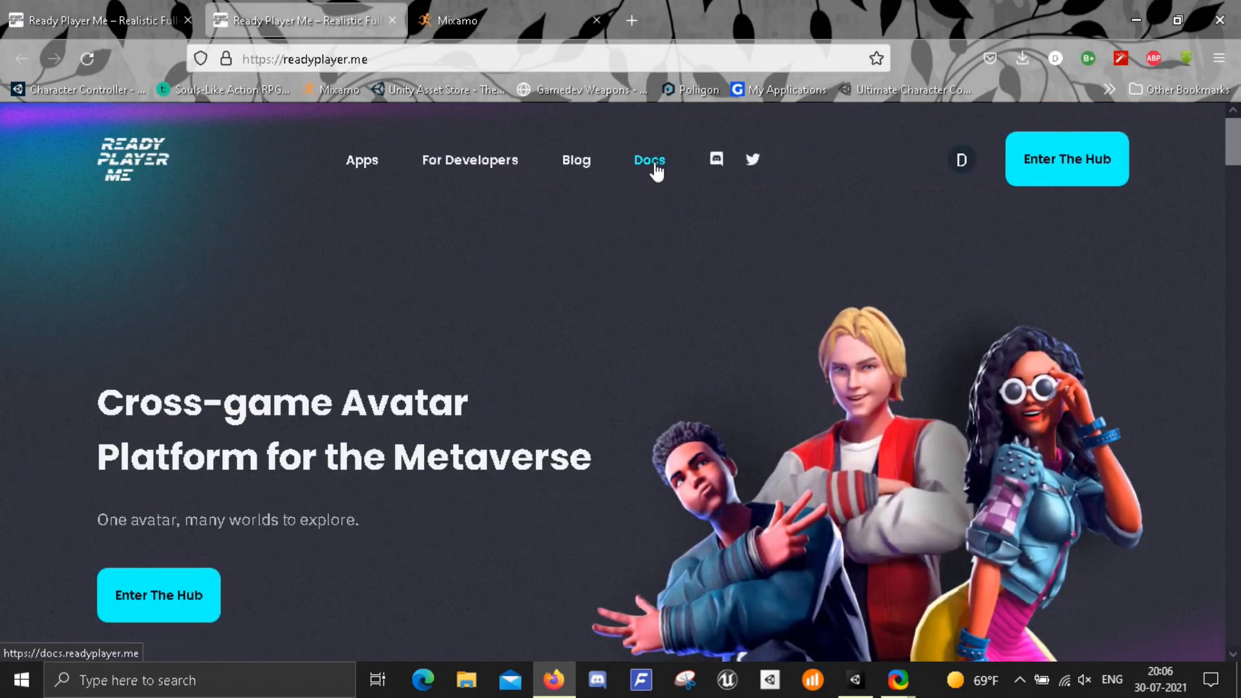
left_click(650, 161)
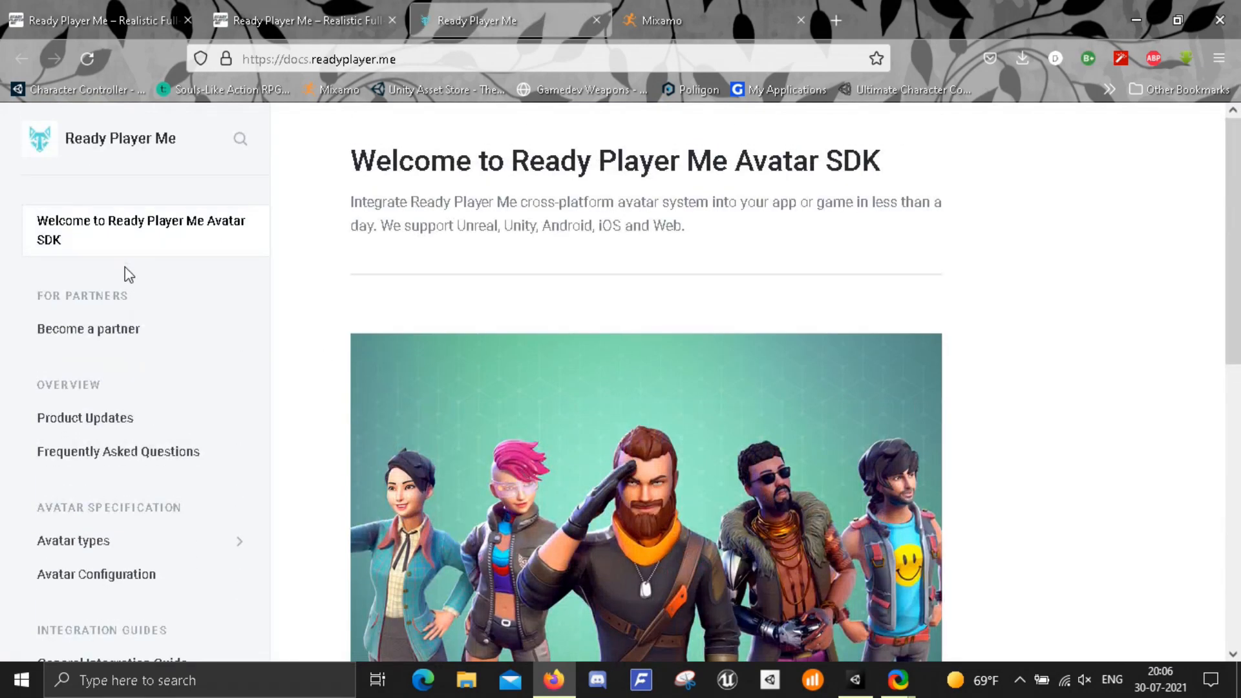
scroll(161, 368, "down", 6)
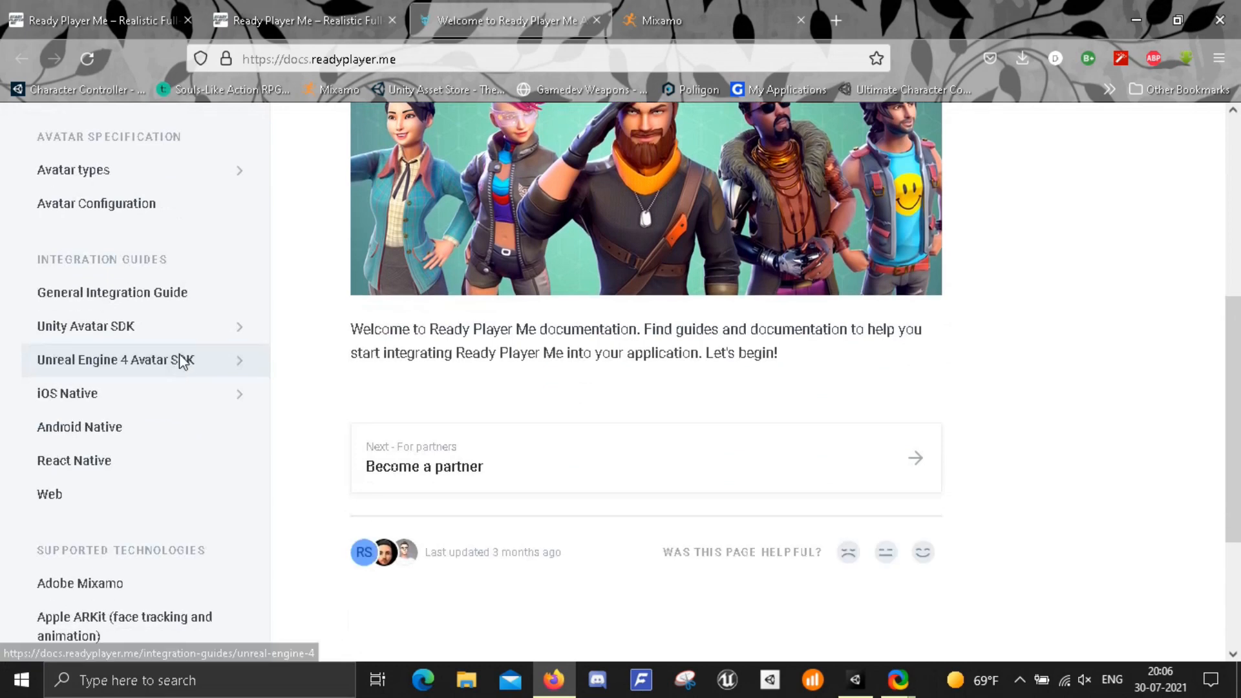
scroll(119, 297, "down", 6)
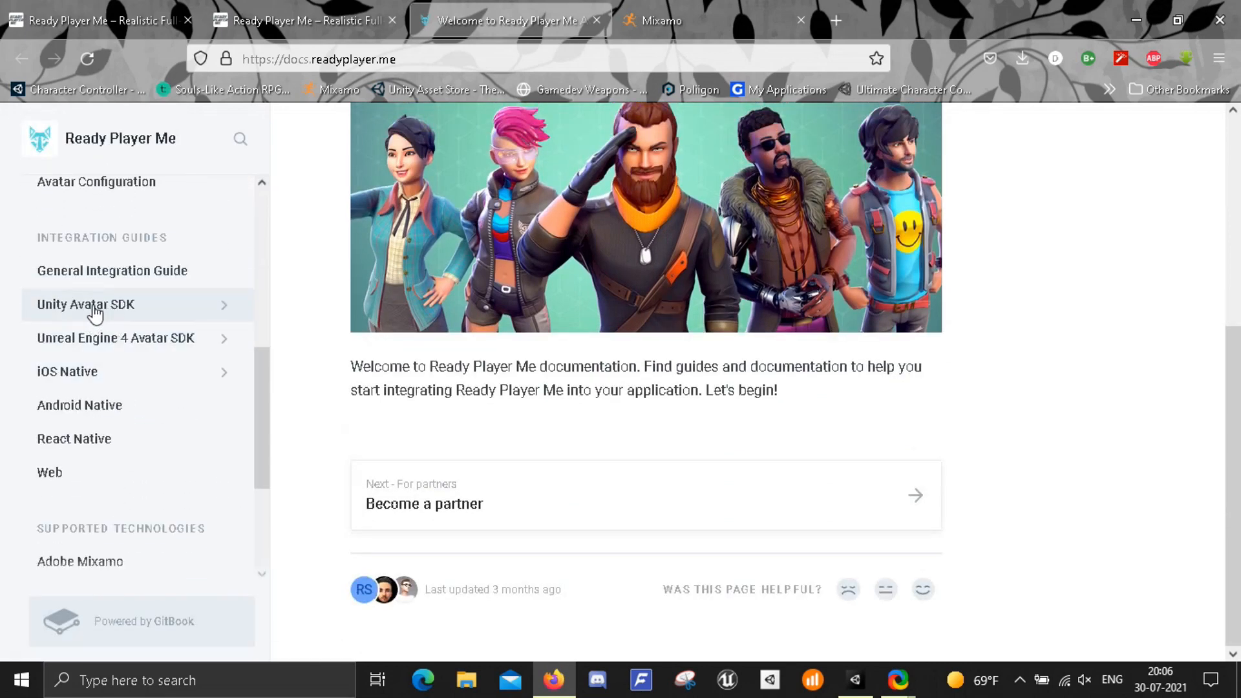
left_click(143, 316)
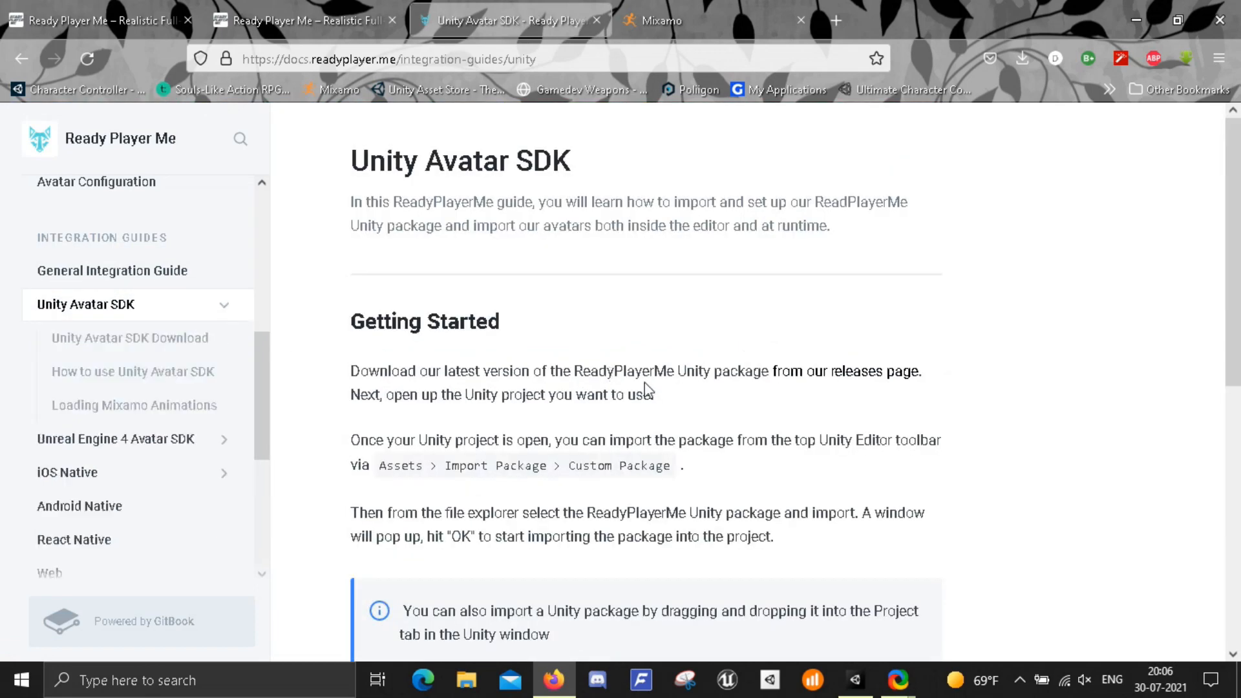
Go to the Unity Avatar SDK Download page and open the ReadyPlayerMe_1.5.1.unitypackage link
scroll(711, 338, "down", 5)
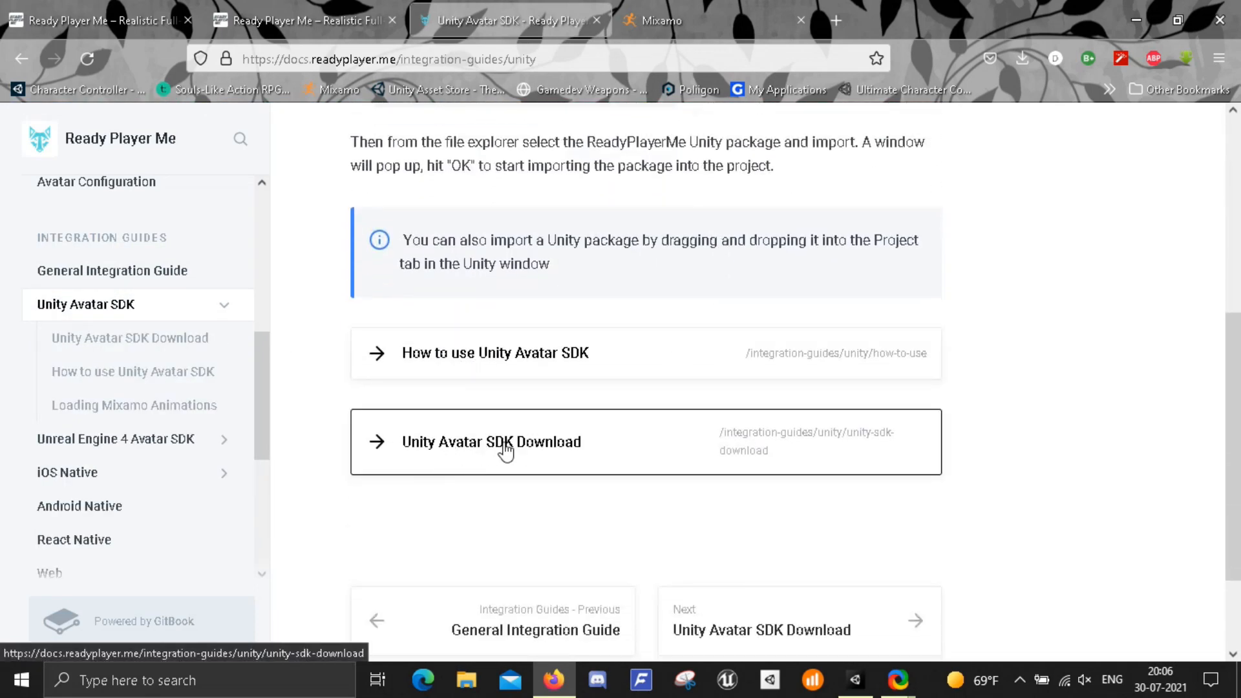
left_click(521, 451)
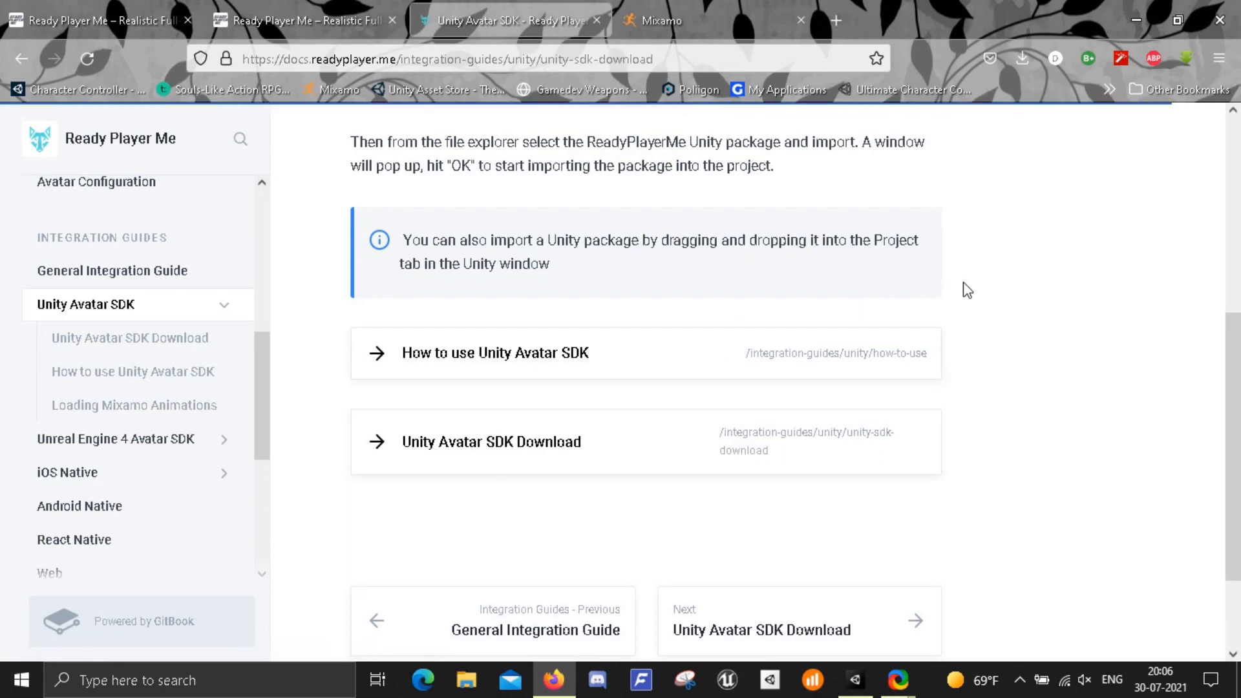
scroll(767, 366, "down", 3)
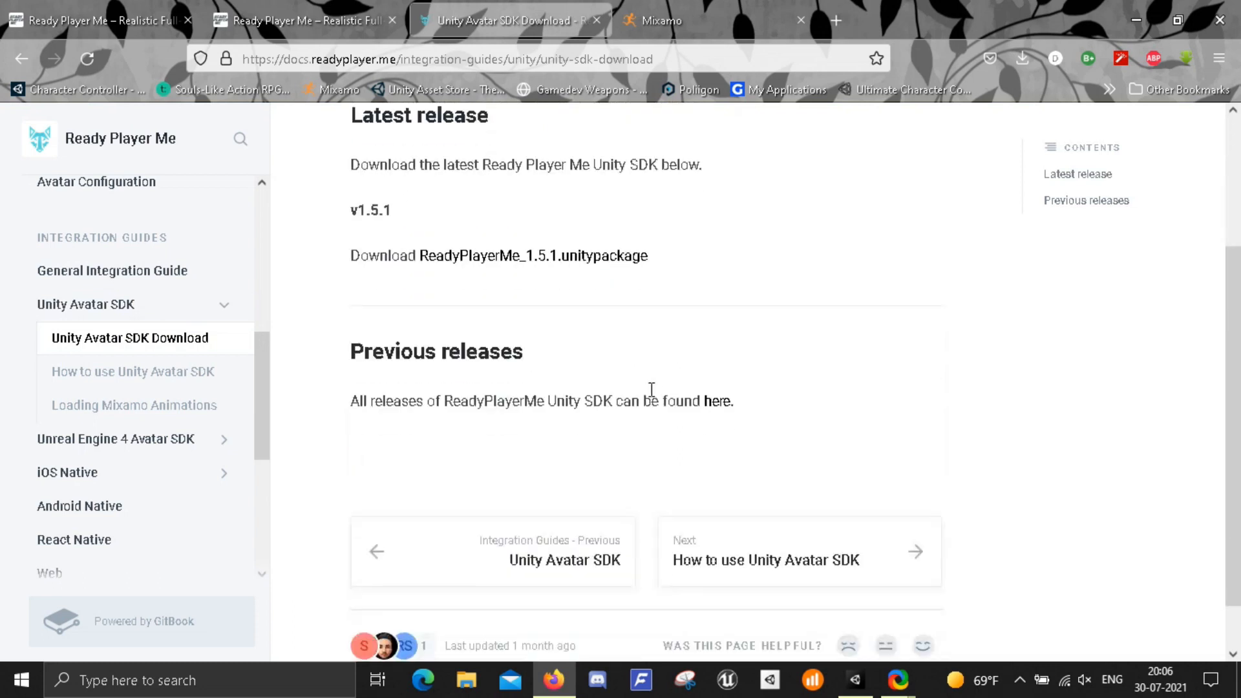
left_click(496, 255)
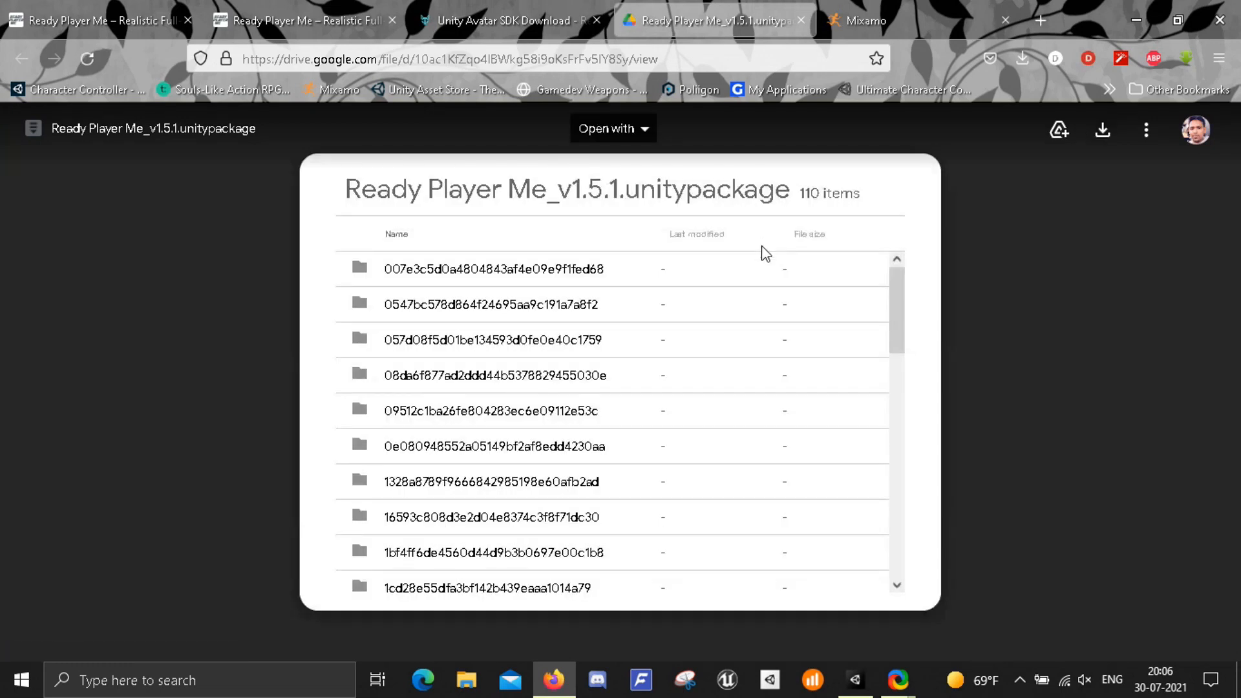
left_click(1109, 137)
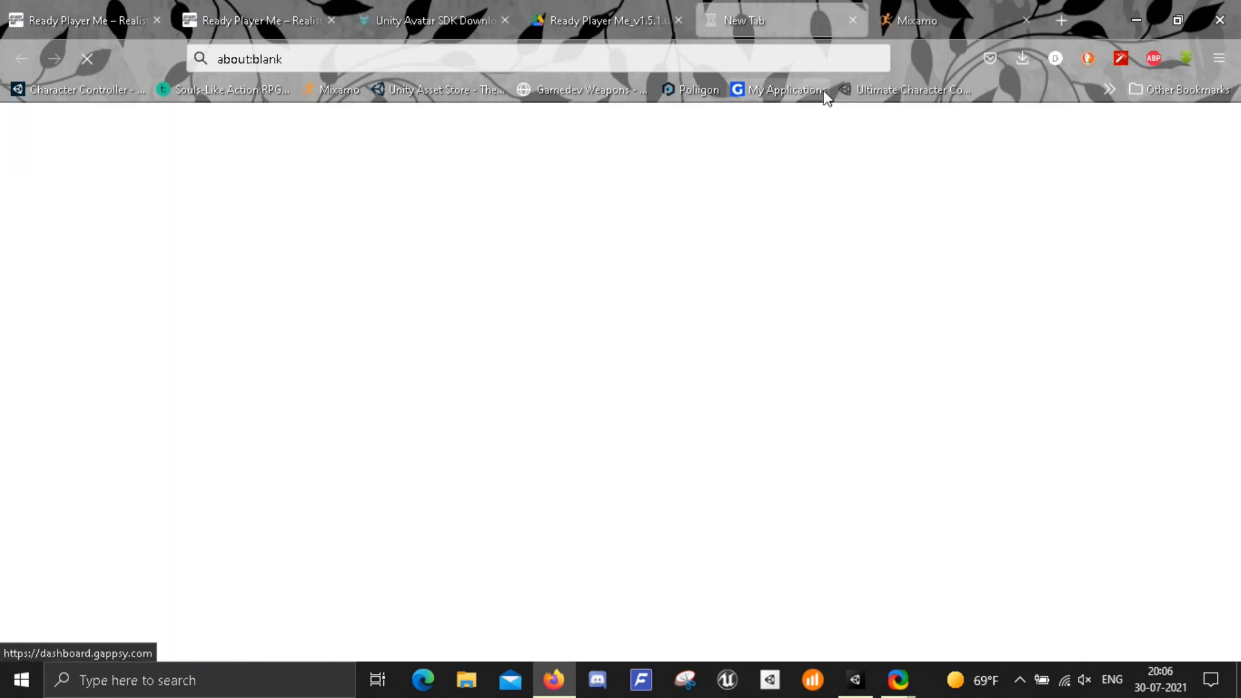
left_click(851, 22)
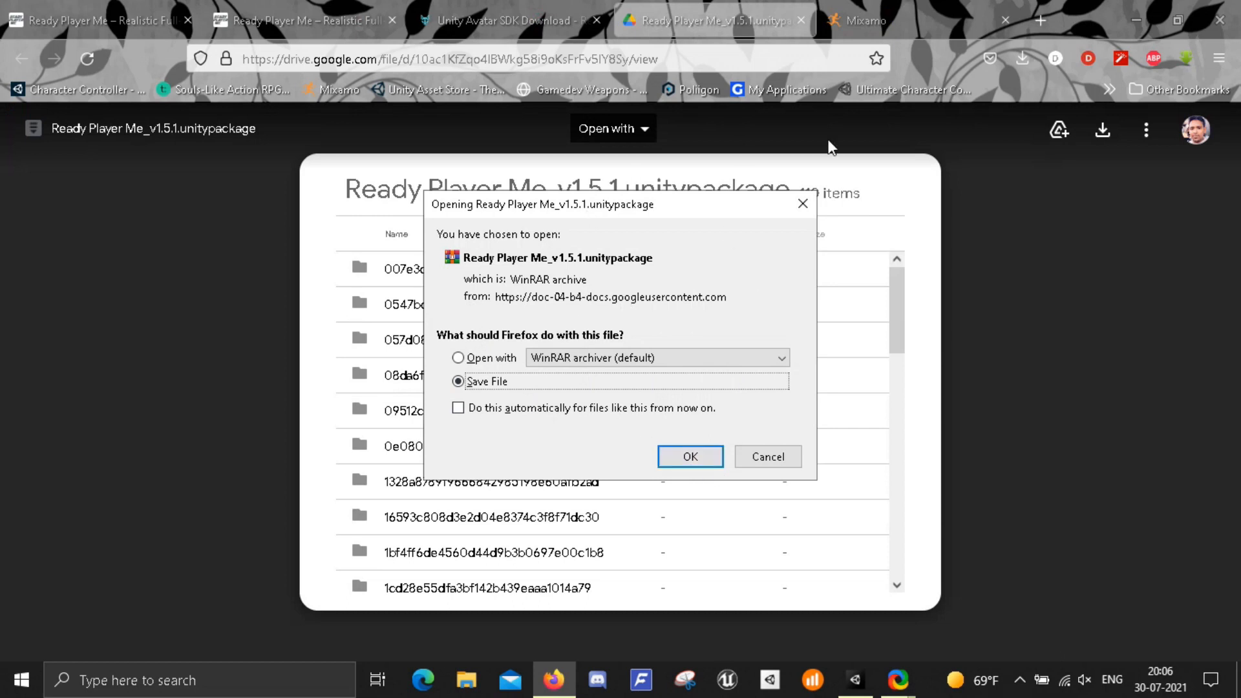
left_click(1020, 57)
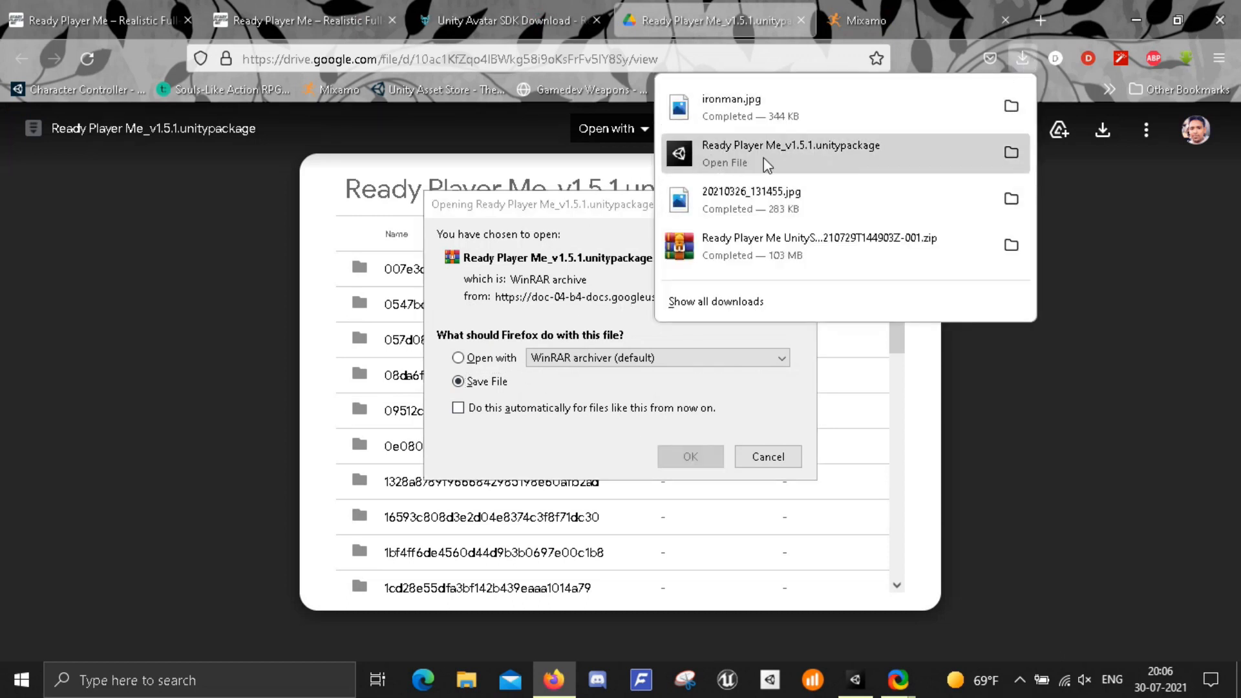
left_click(1042, 433)
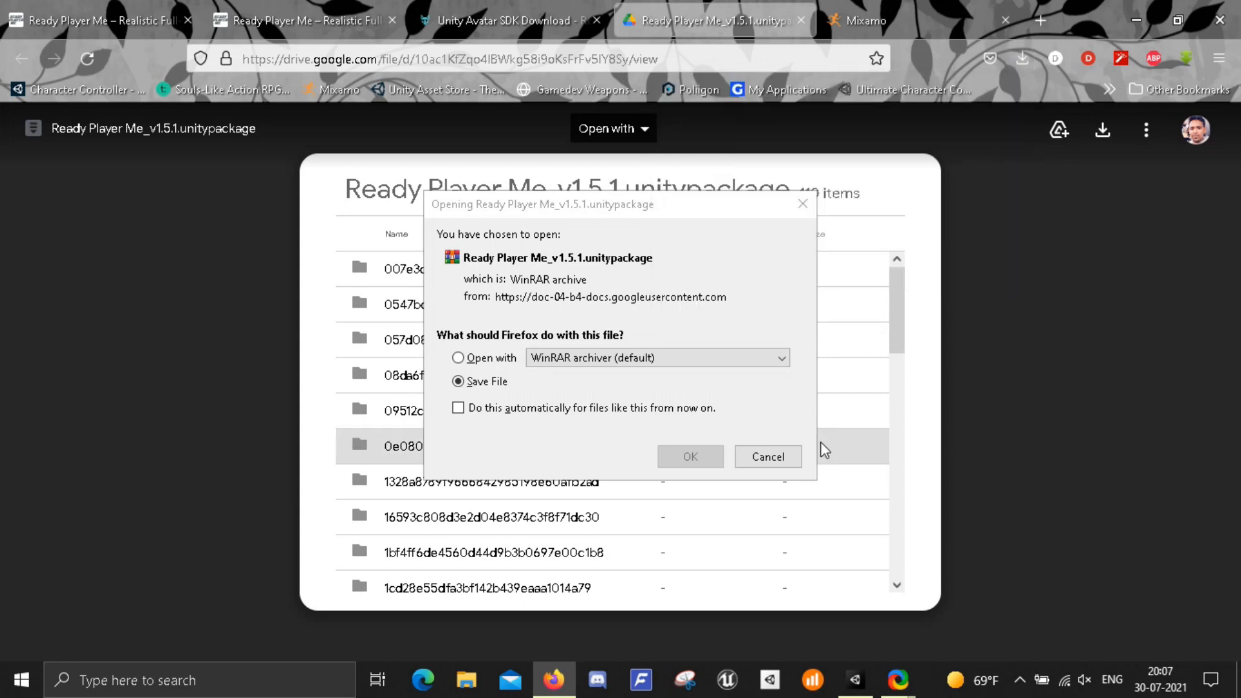
left_click(767, 457)
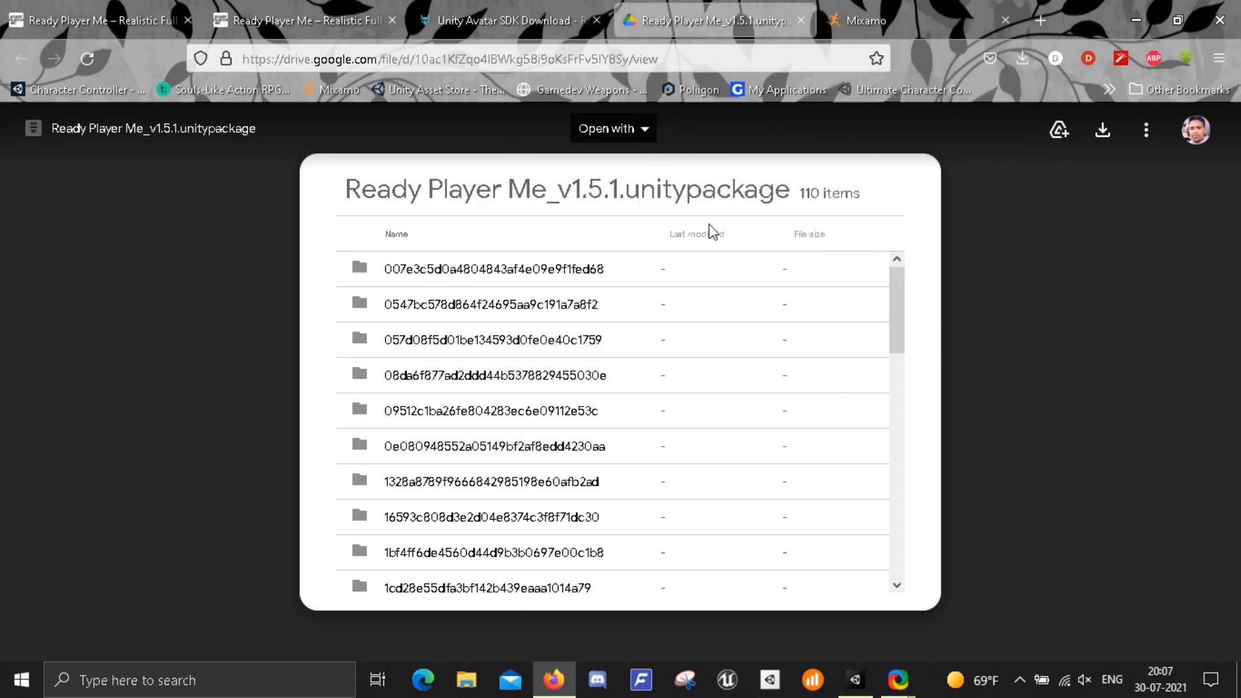
Close the package, home page and documentation tabs, keeping the hub's avatar page open
left_click(801, 20)
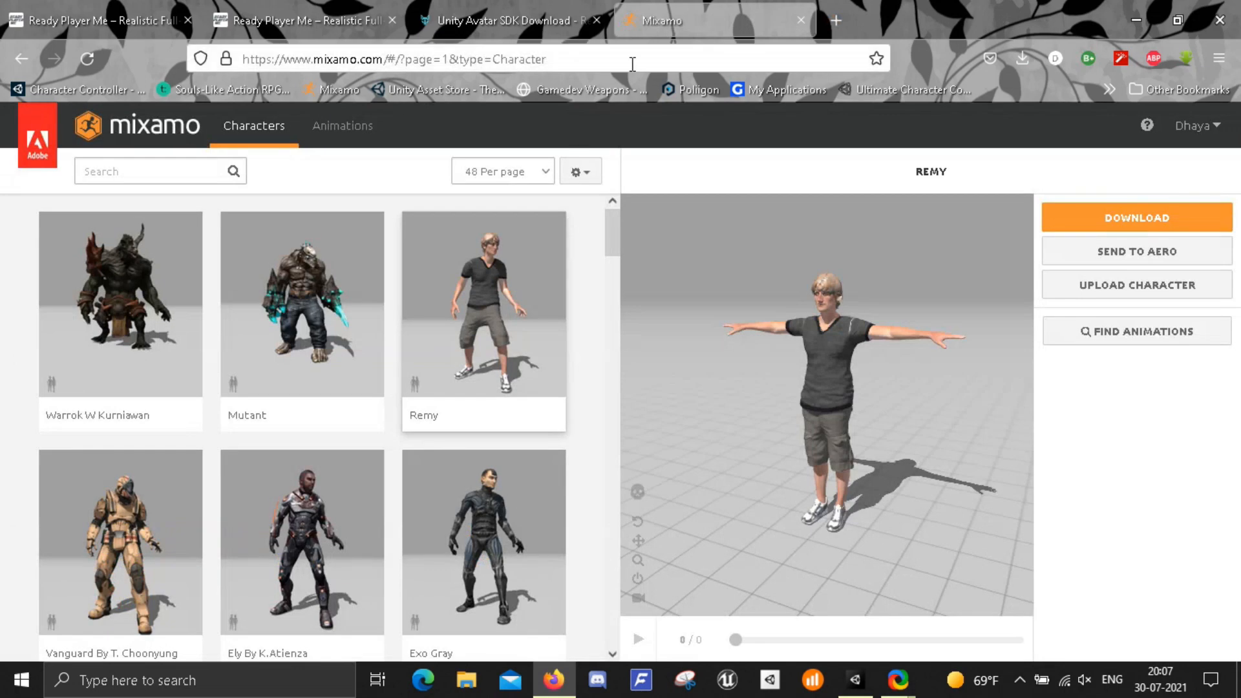
left_click(504, 20)
left_click(317, 23)
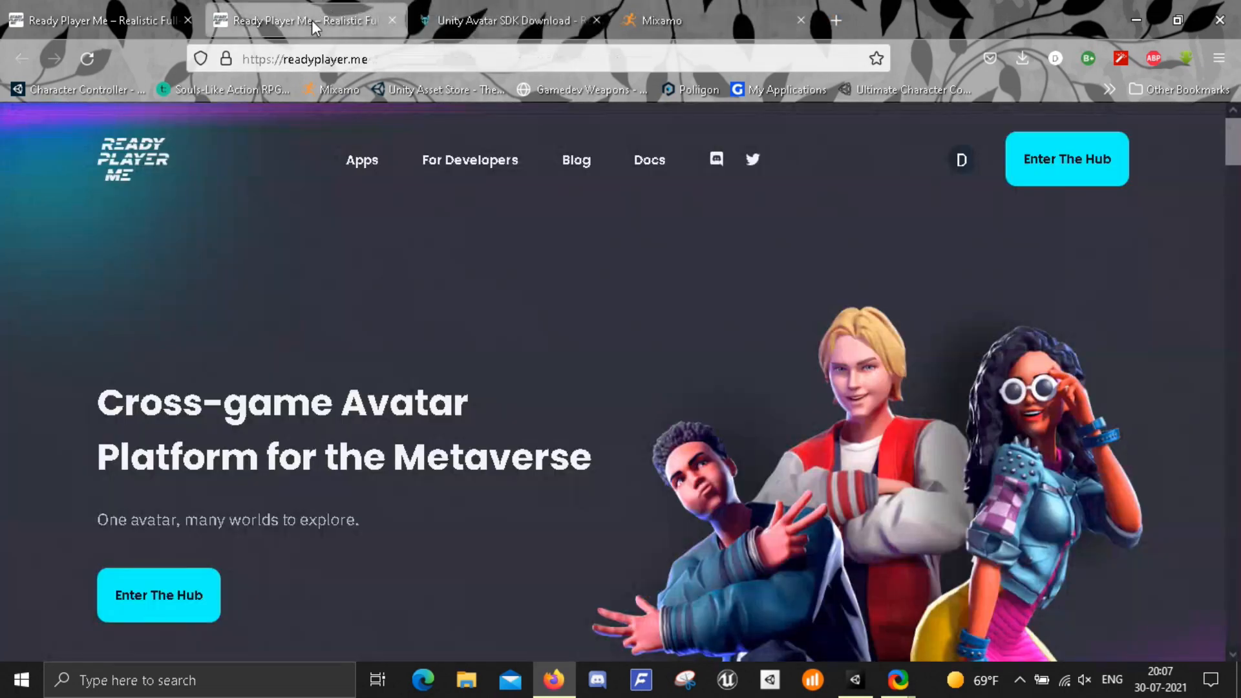
left_click(78, 21)
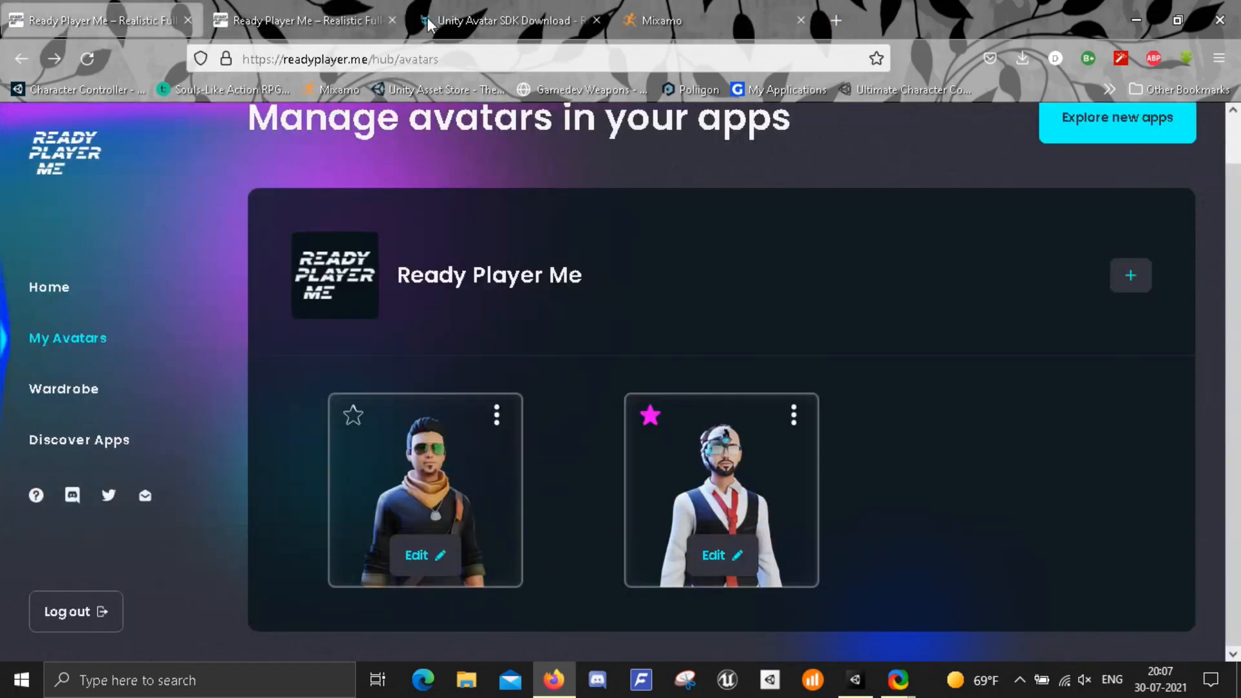
left_click(391, 20)
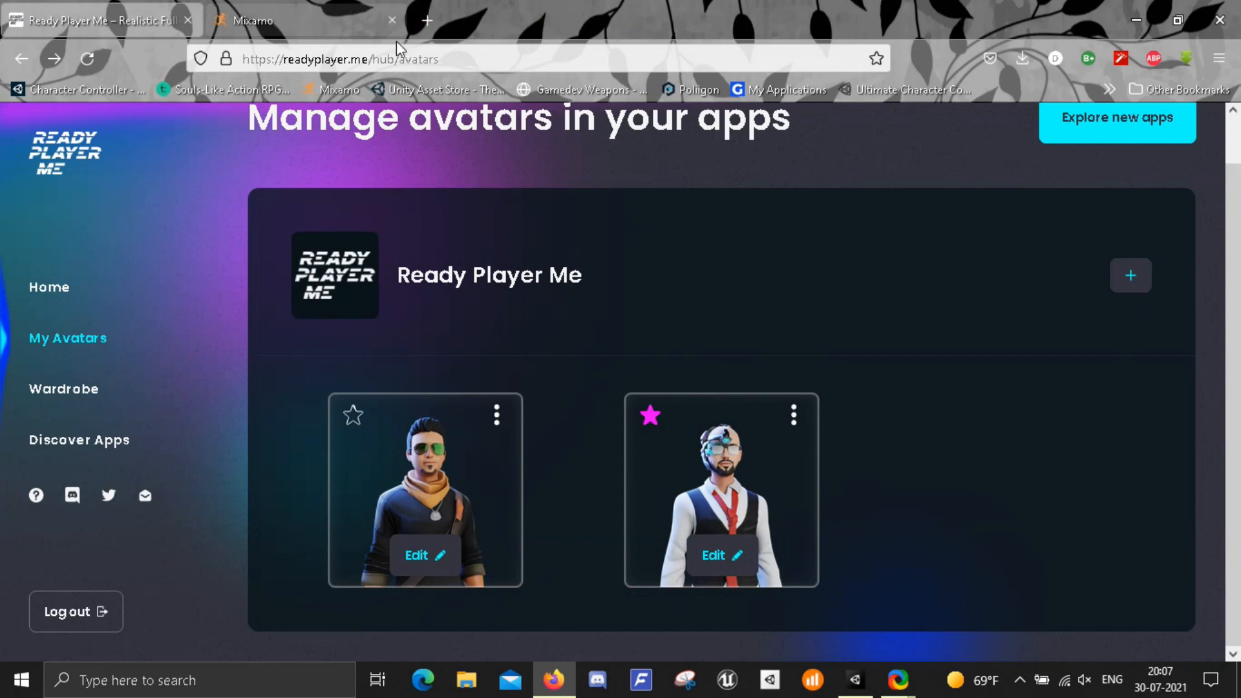
left_click(393, 20)
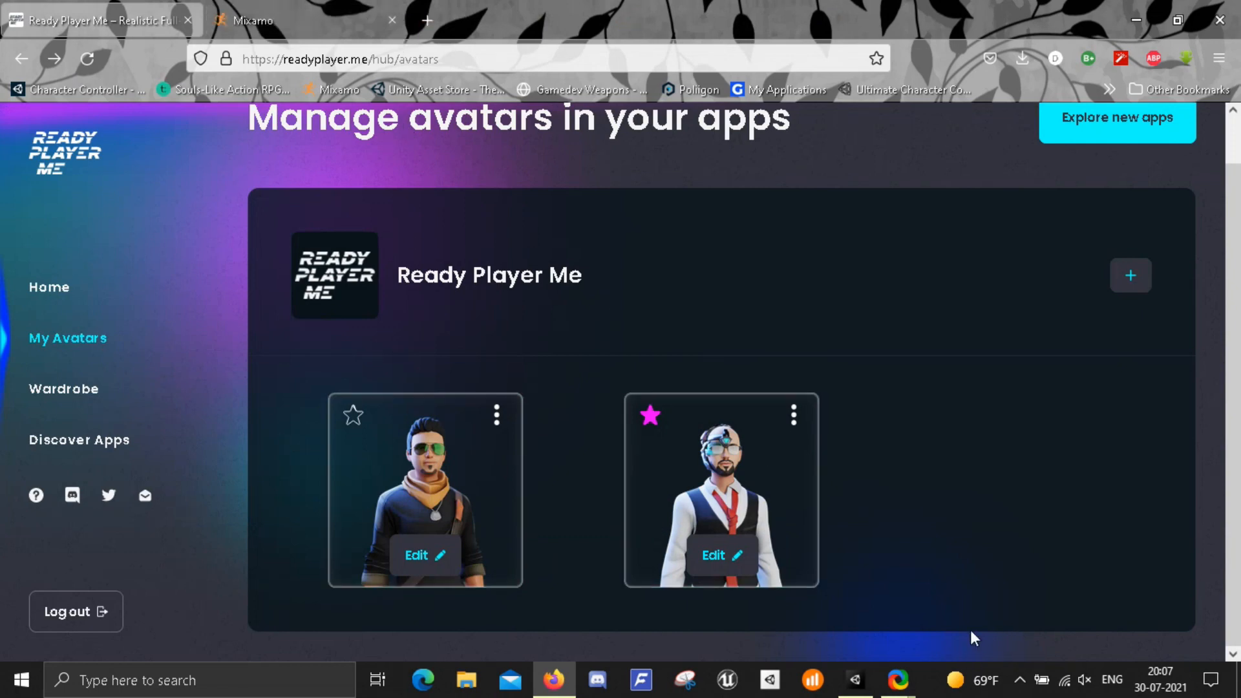
Switch to Unity and start importing a custom package into the PubG Mobile project
left_click(856, 680)
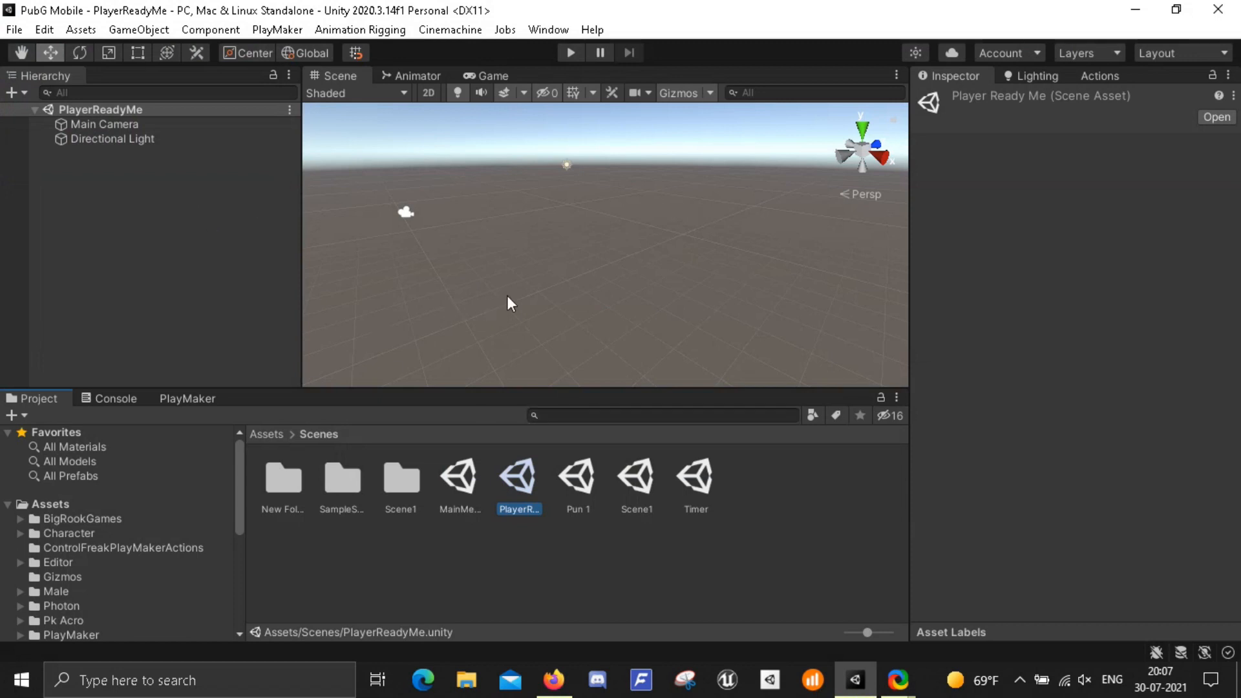
left_click(128, 269)
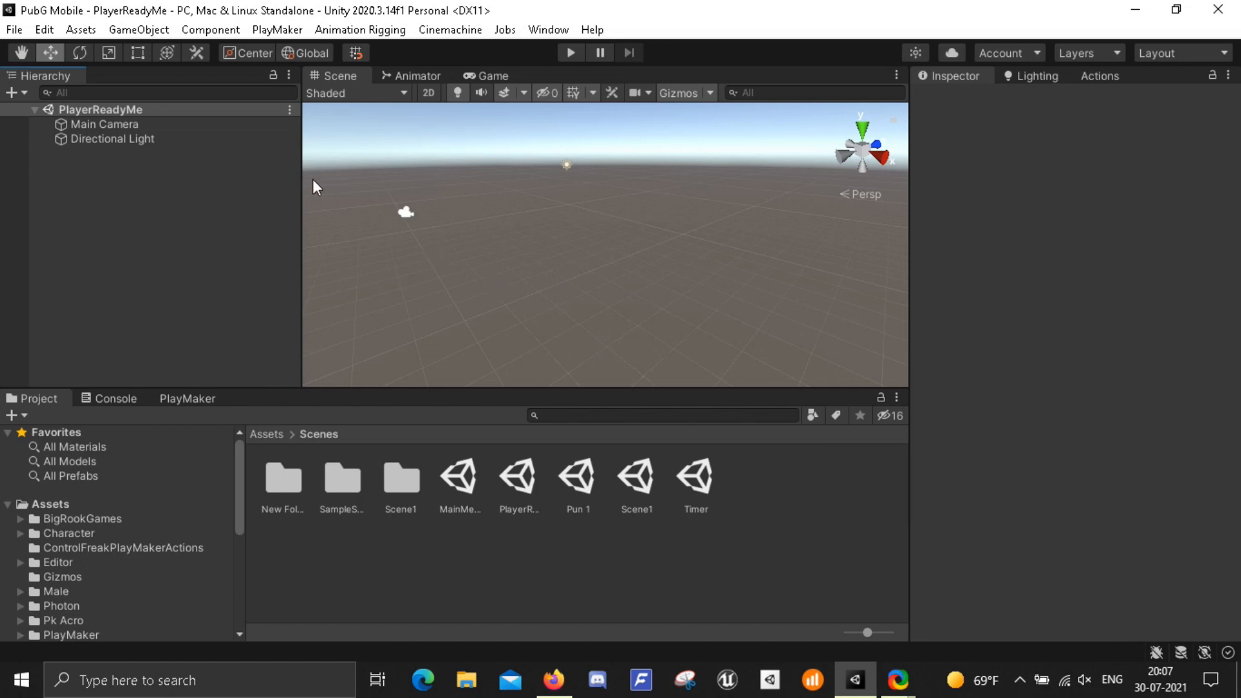
left_click(73, 31)
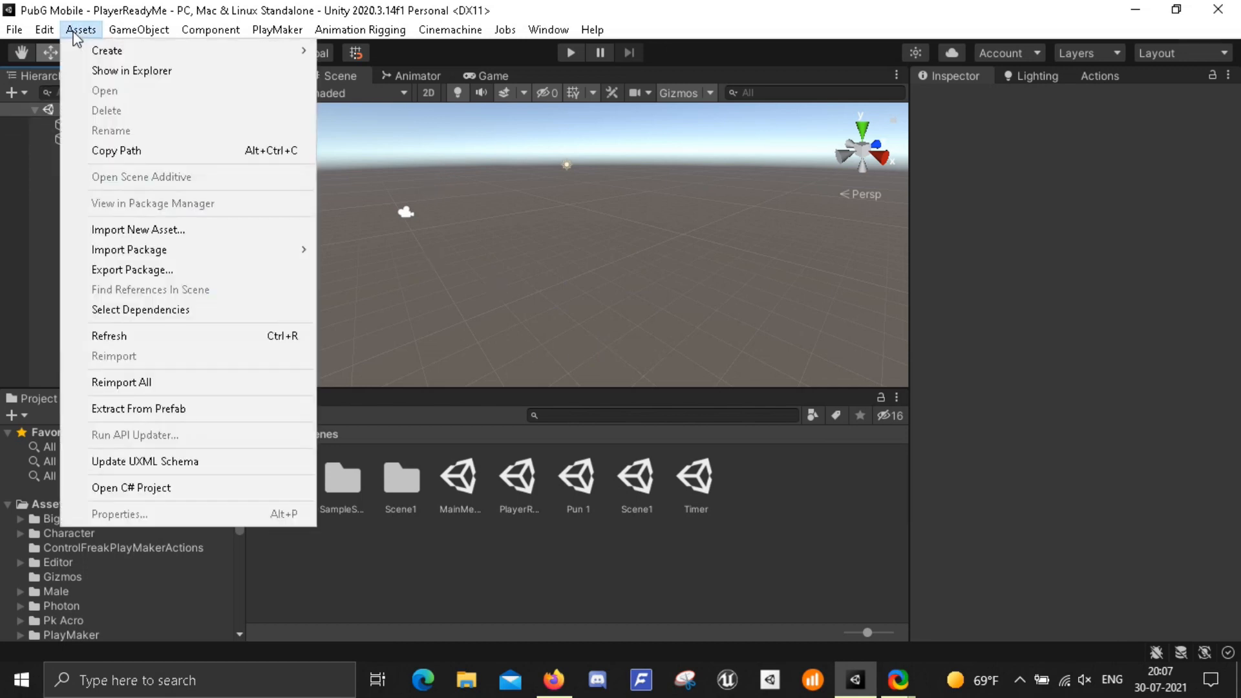
mouse_move(161, 250)
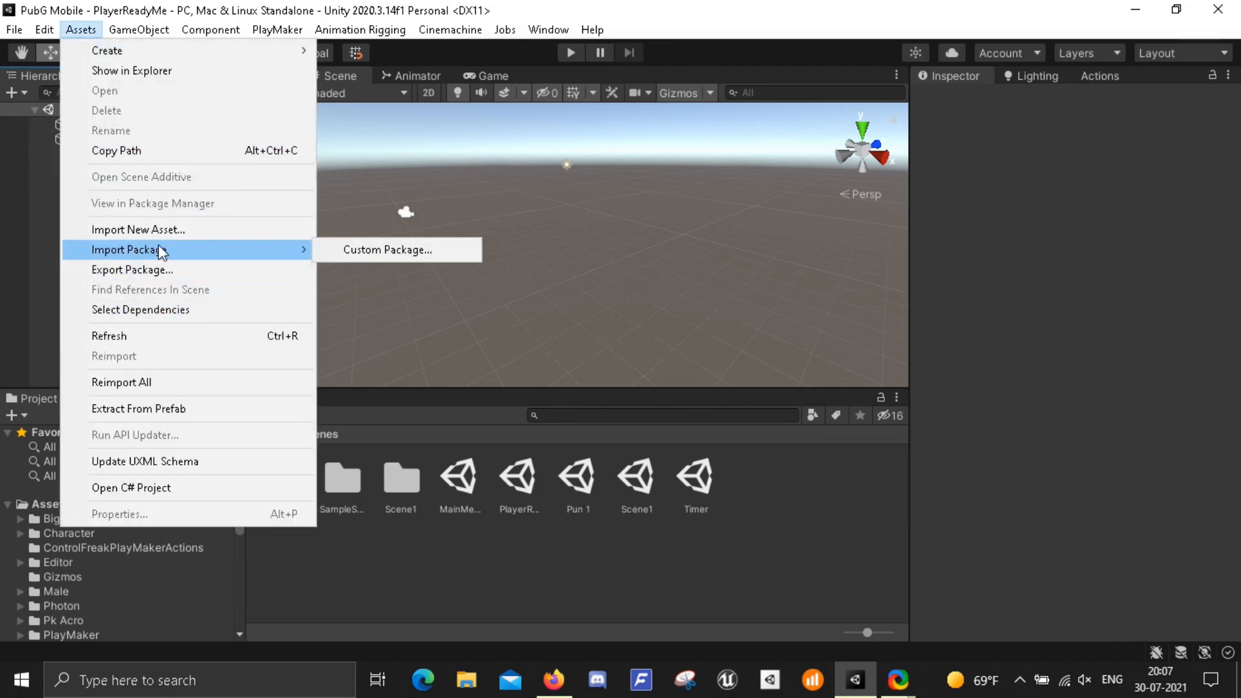
left_click(392, 249)
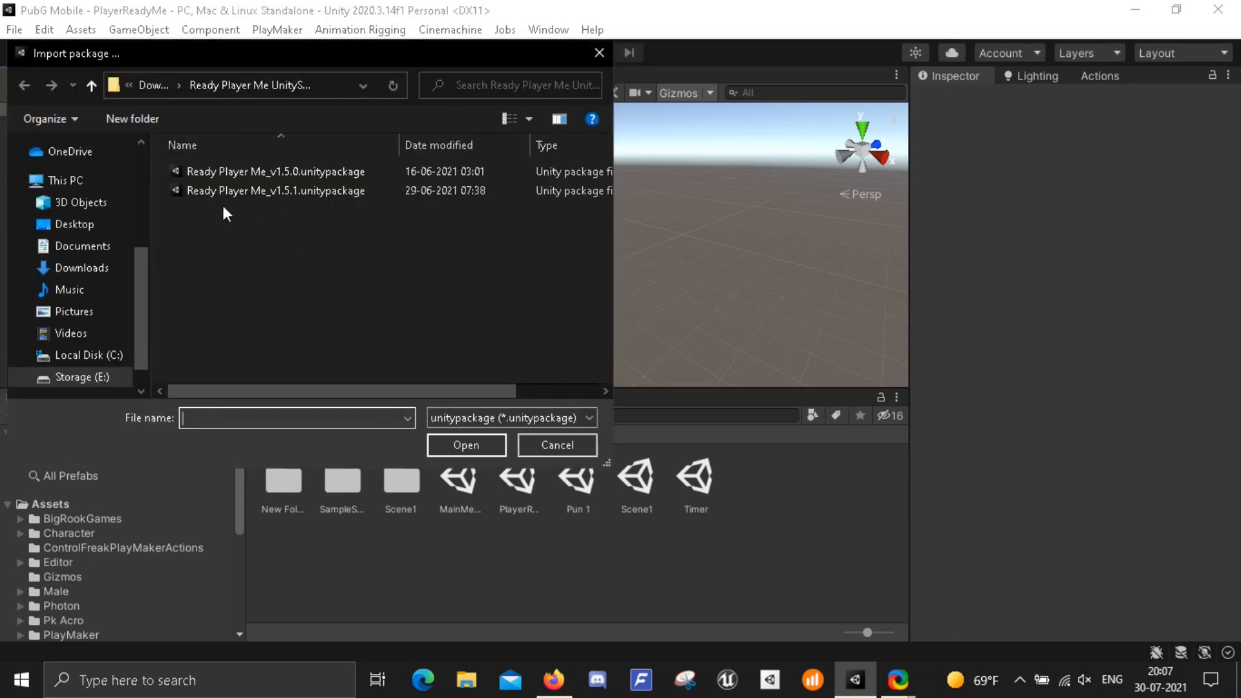
Open Ready Player Me_v1.5.1.unitypackage from the Downloads folder on Storage (E:) for import
left_click(87, 268)
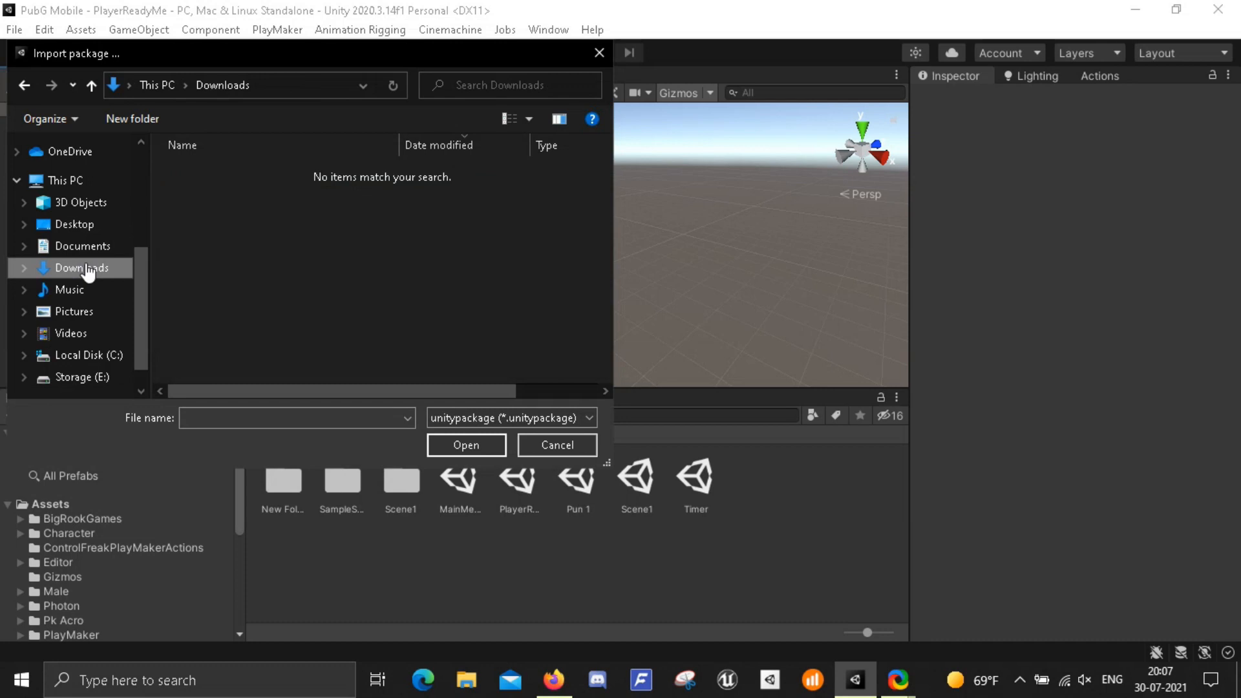
scroll(83, 258, "down", 1)
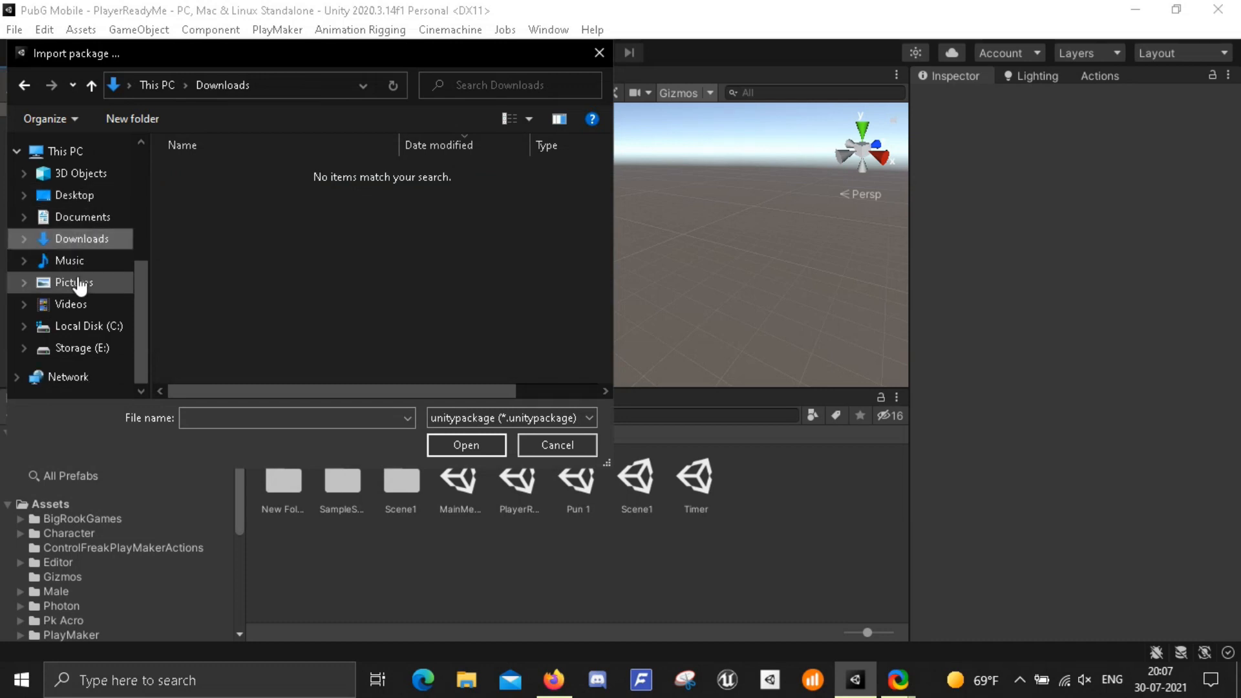
left_click(93, 354)
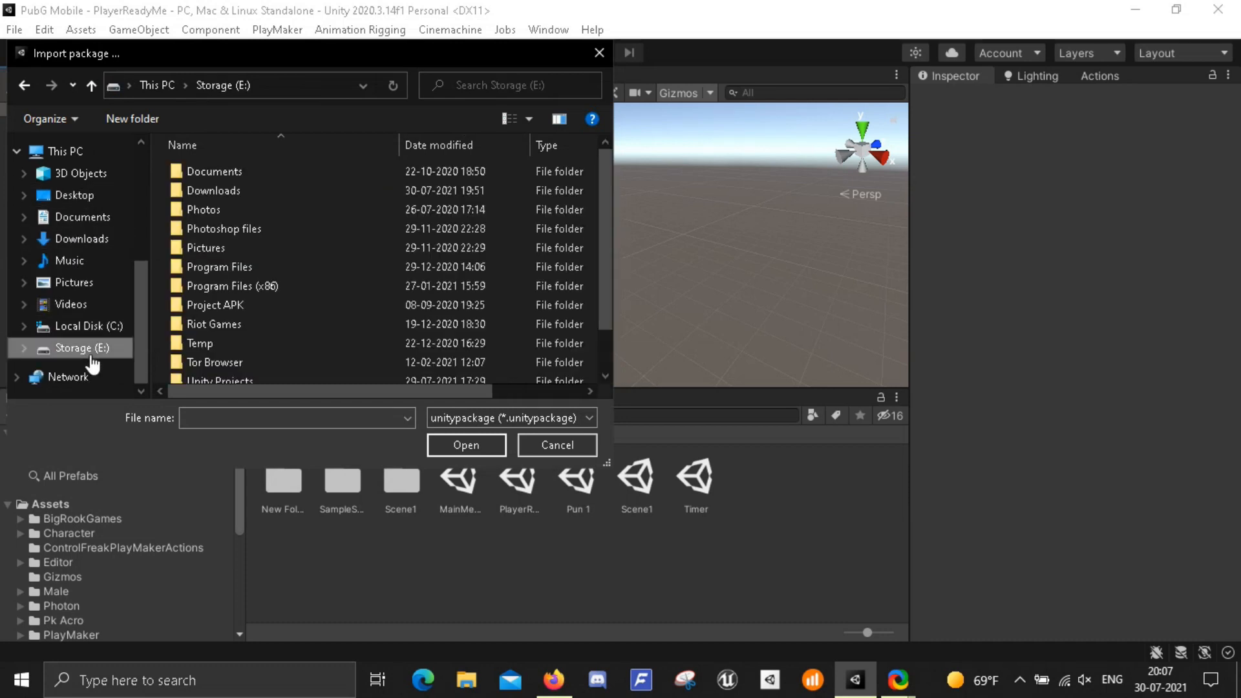
double_click(224, 190)
scroll(184, 223, "down", 1)
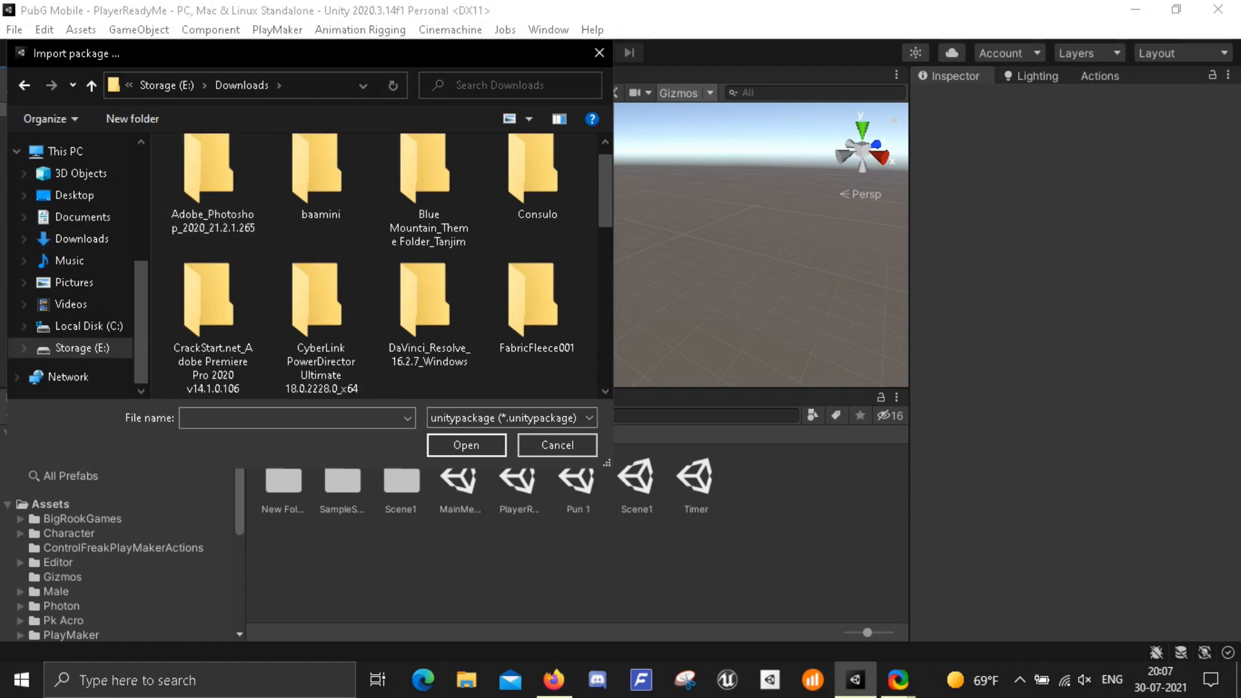
scroll(184, 240, "down", 10)
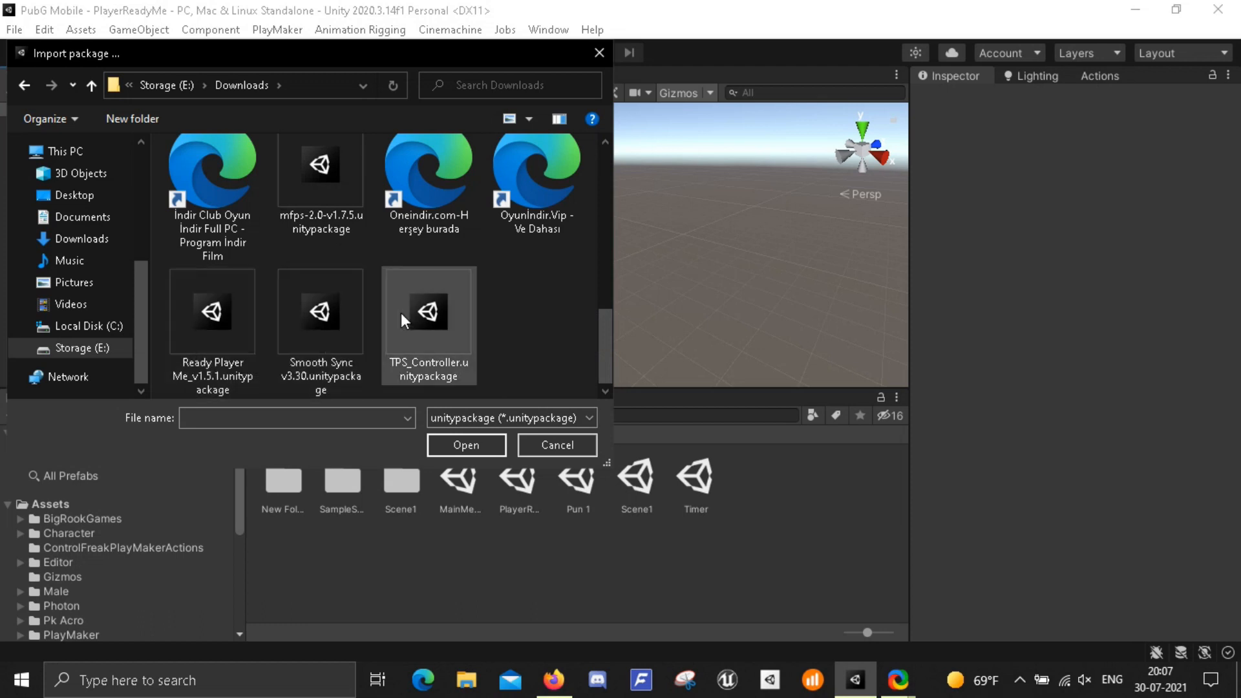
left_click(184, 311)
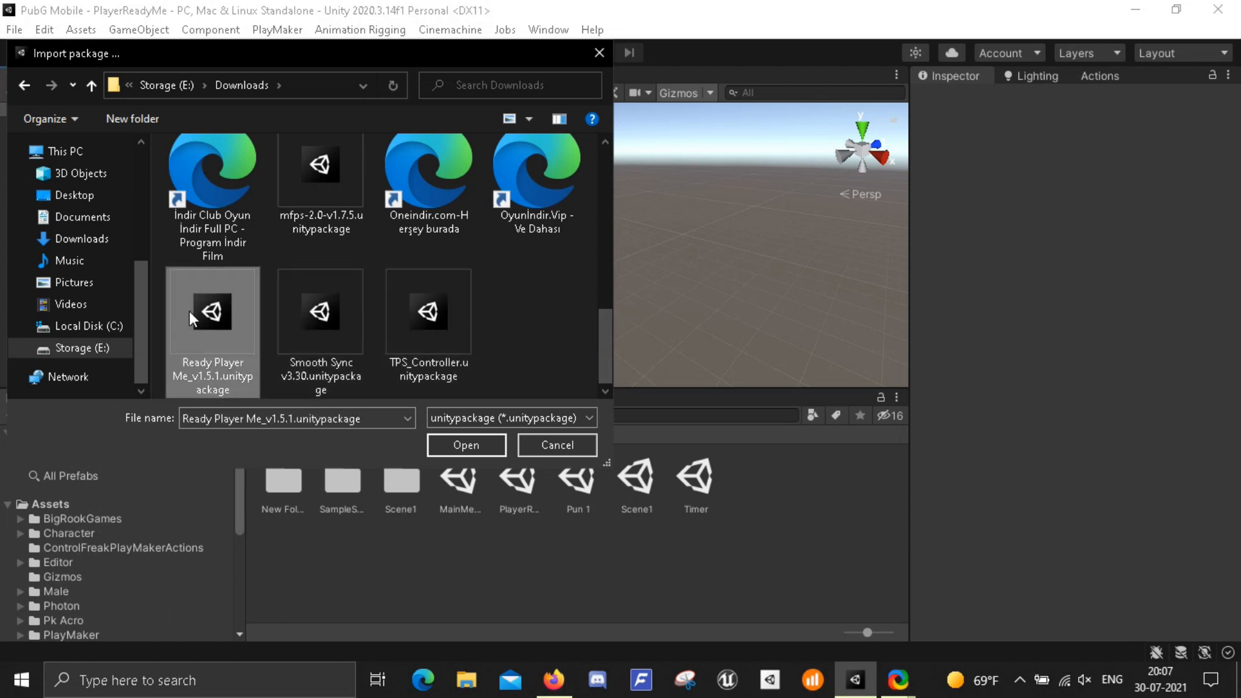
left_click(473, 445)
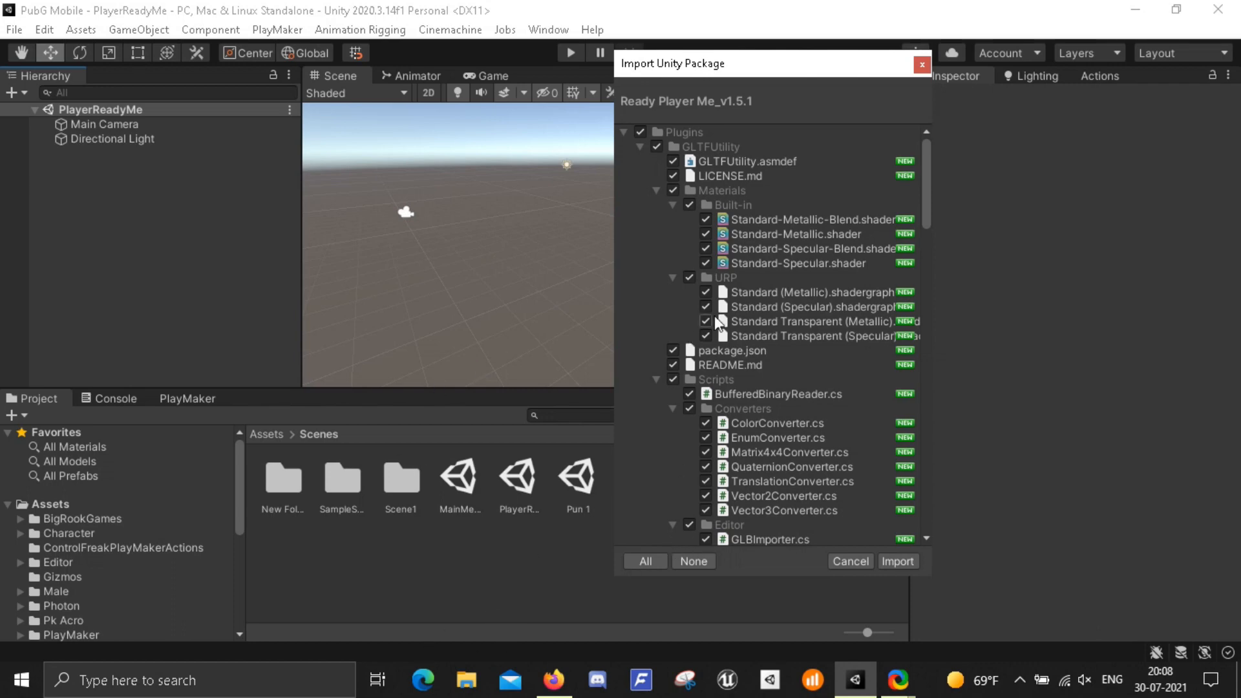
Exclude the Newtonsoft.Json.dll located directly under Newtonsoft Json's Runtime folder and import the rest of the package
scroll(716, 294, "down", 8)
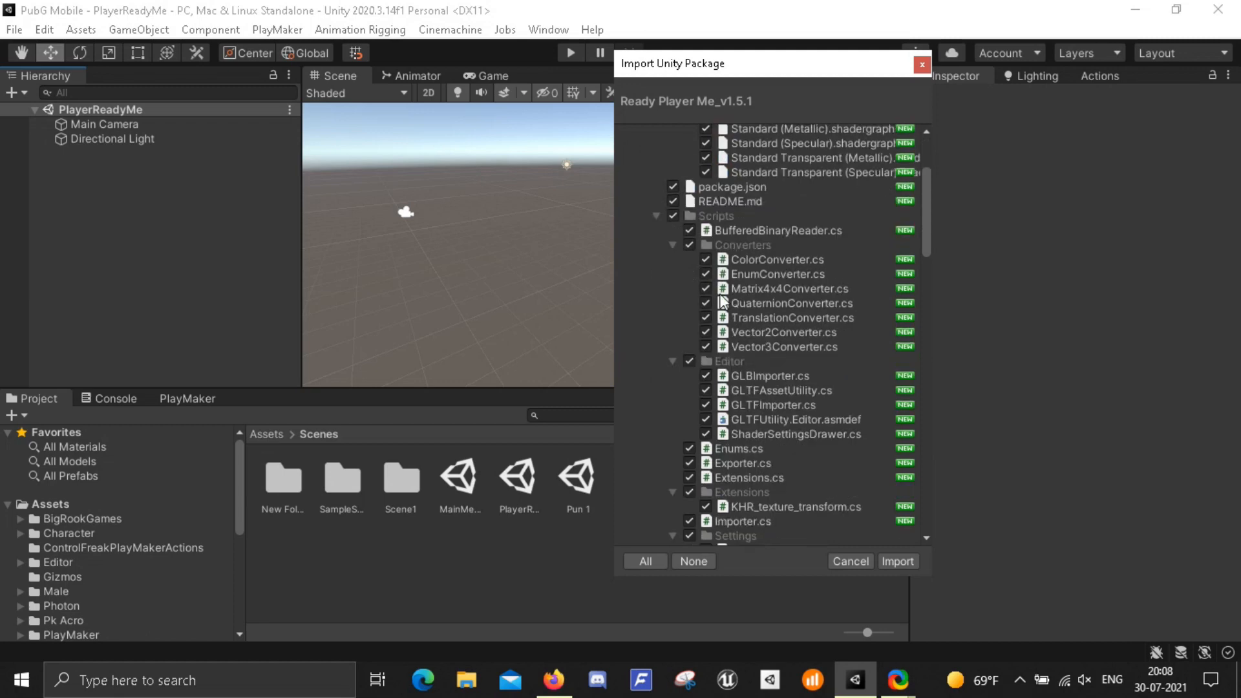
scroll(740, 320, "down", 10)
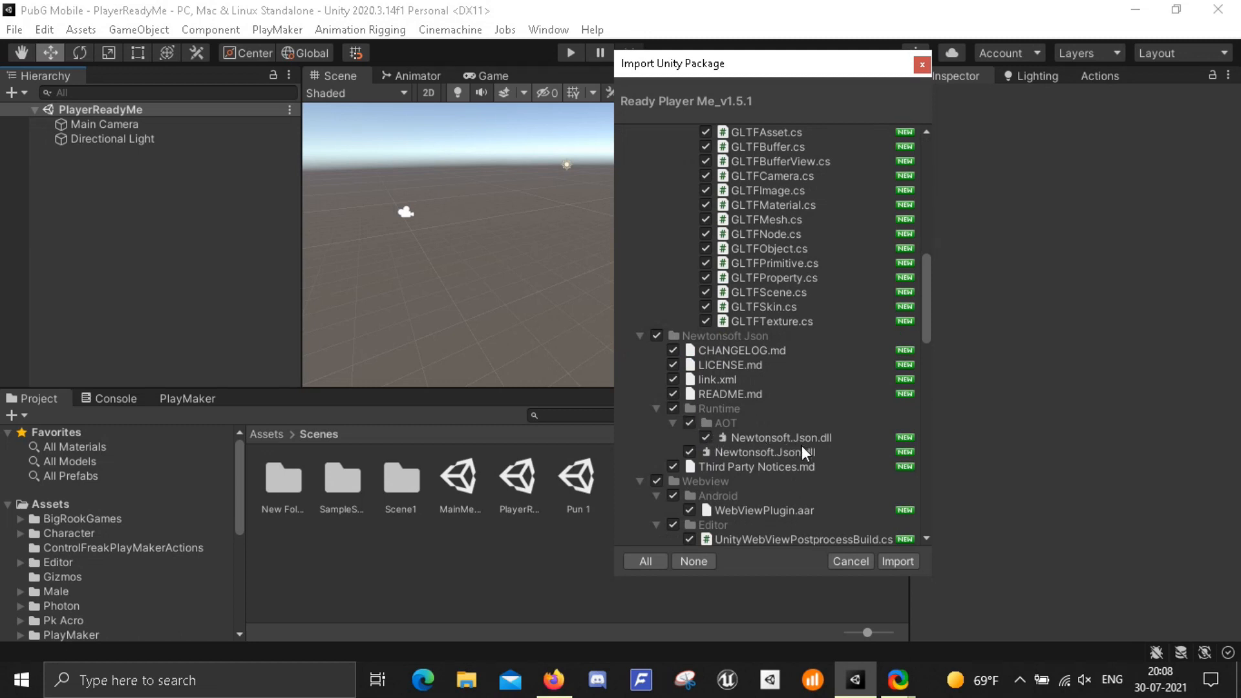
left_click(689, 452)
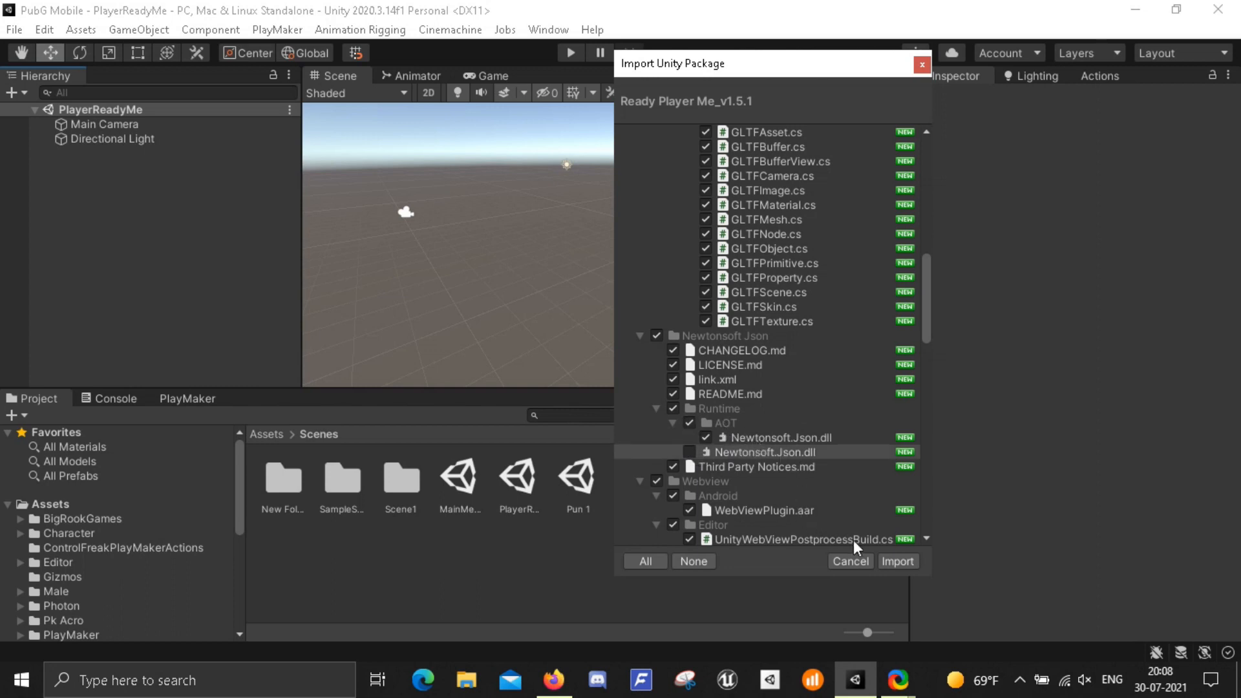
left_click(909, 560)
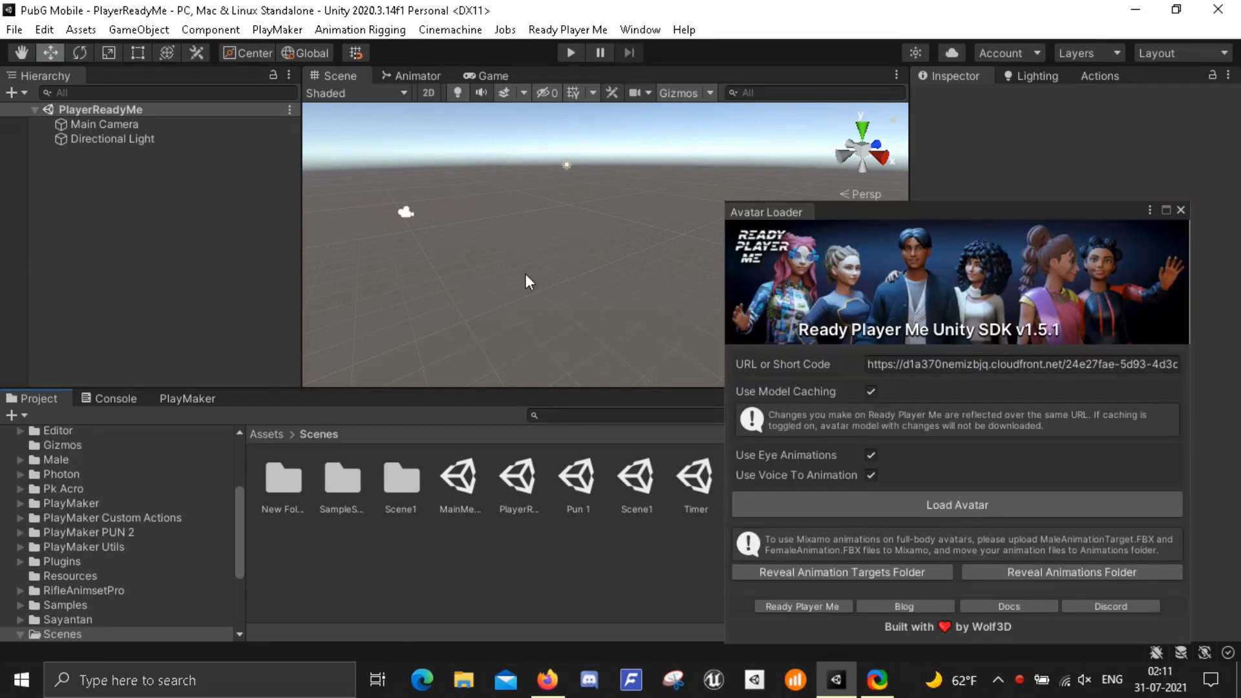
Move the Avatar Loader window clear, switch to Firefox and copy the .glb URL of the avatar with the red tie
left_click_drag(881, 215, 537, 90)
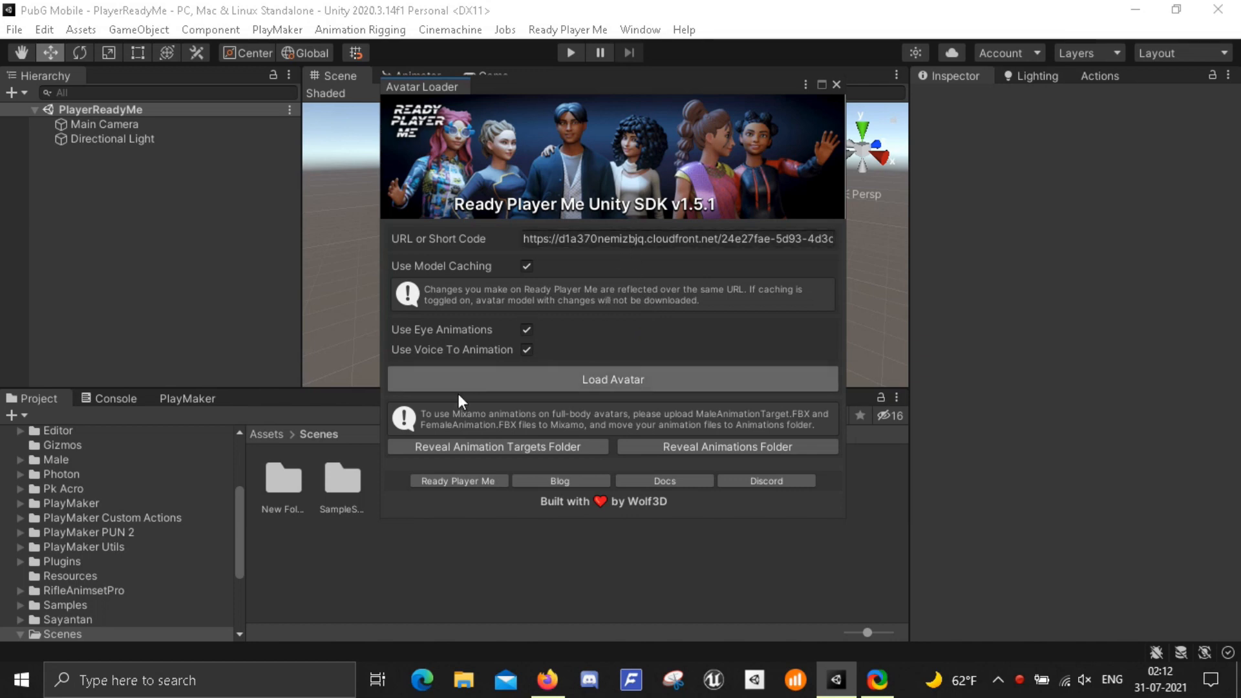
left_click(547, 680)
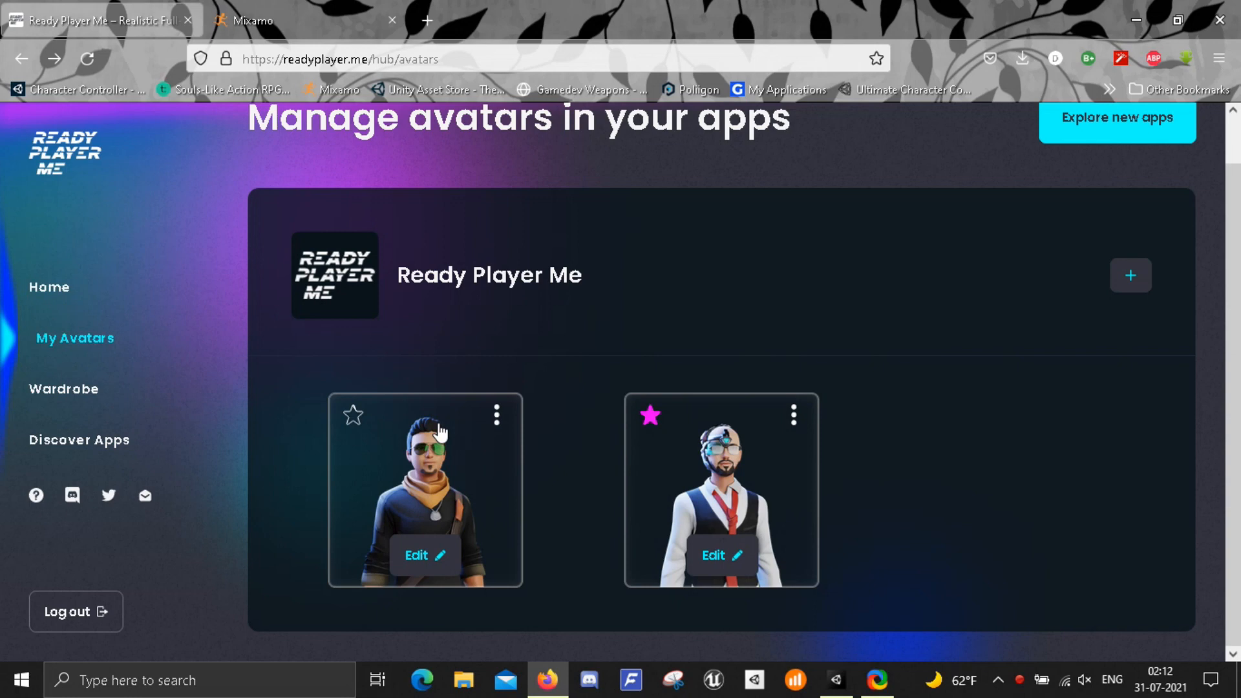
left_click(793, 414)
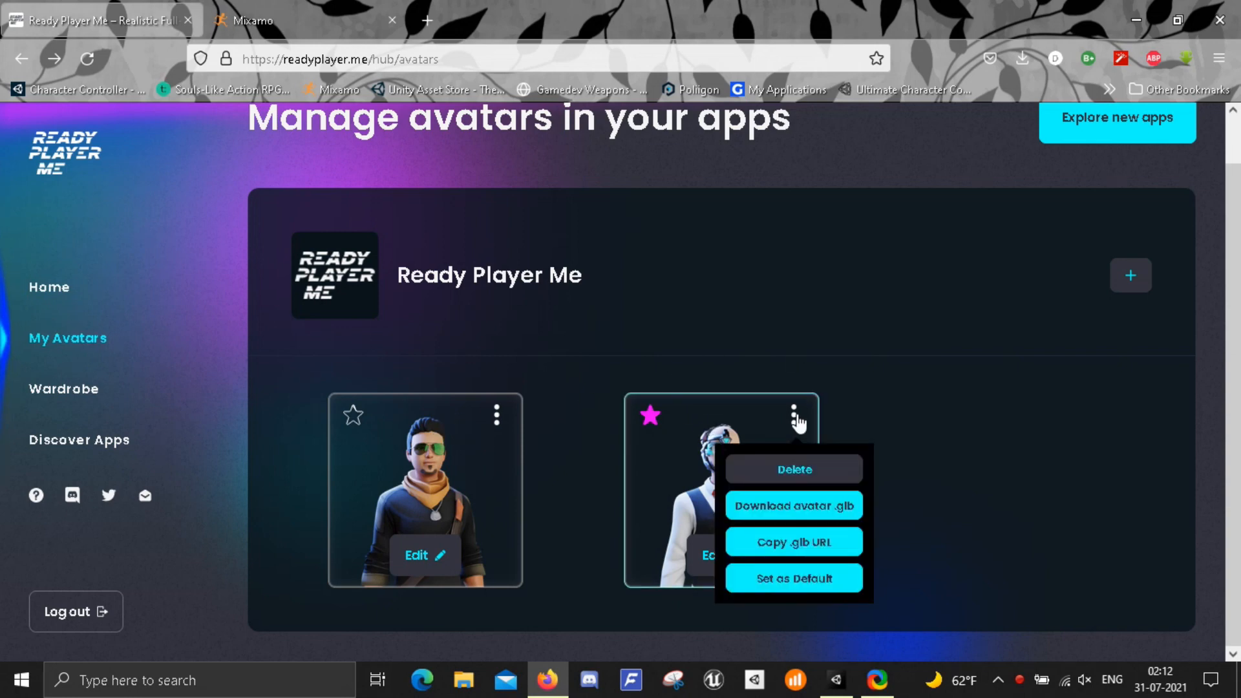
left_click(841, 548)
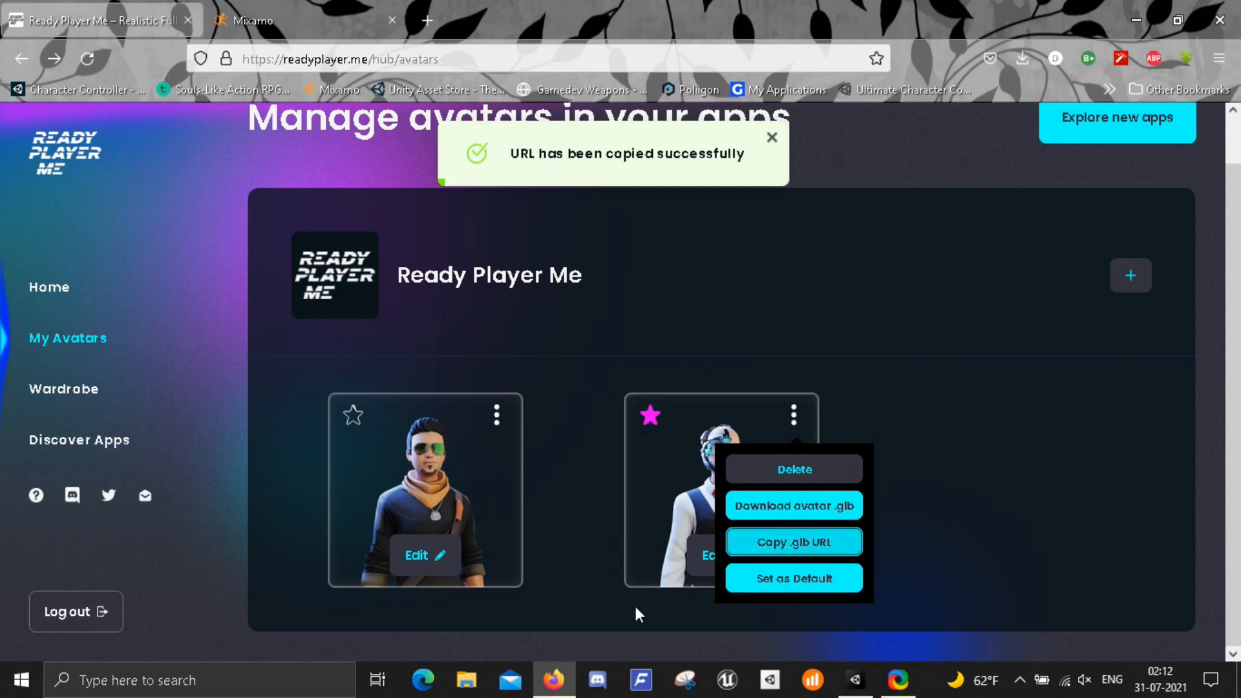
Return to Unity and replace the Avatar Loader's URL or Short Code with the copied .glb URL
left_click(855, 680)
left_click(666, 240)
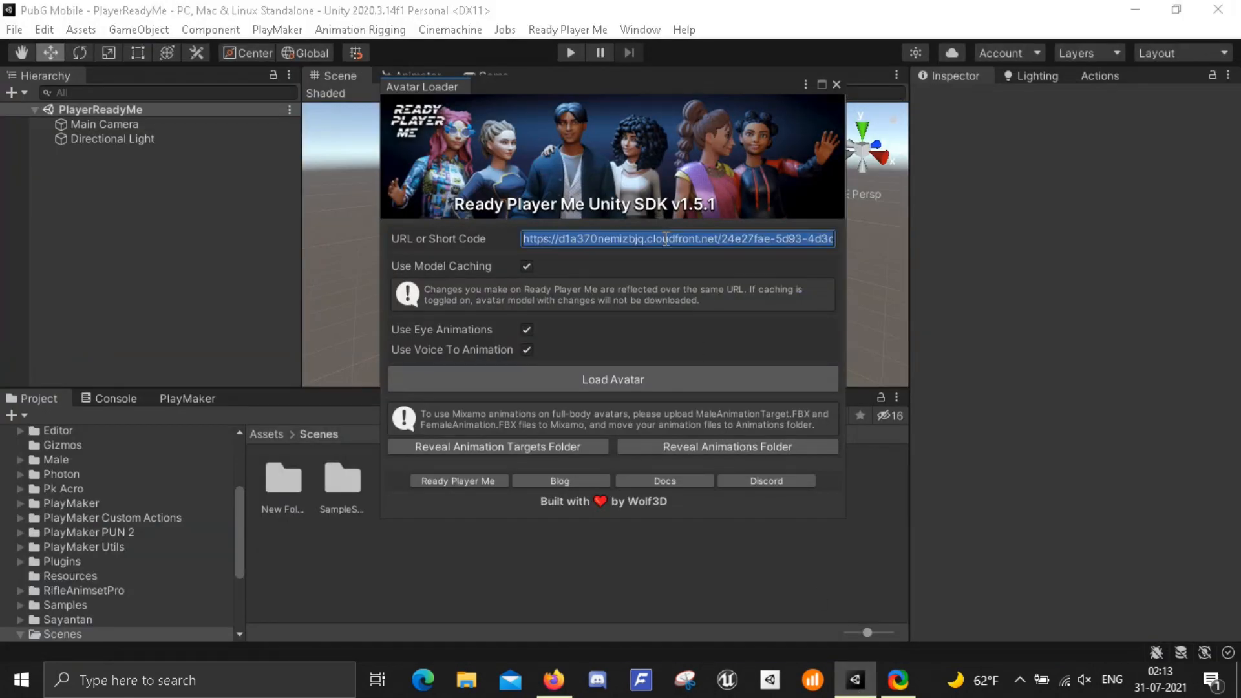
right_click(666, 240)
left_click(708, 290)
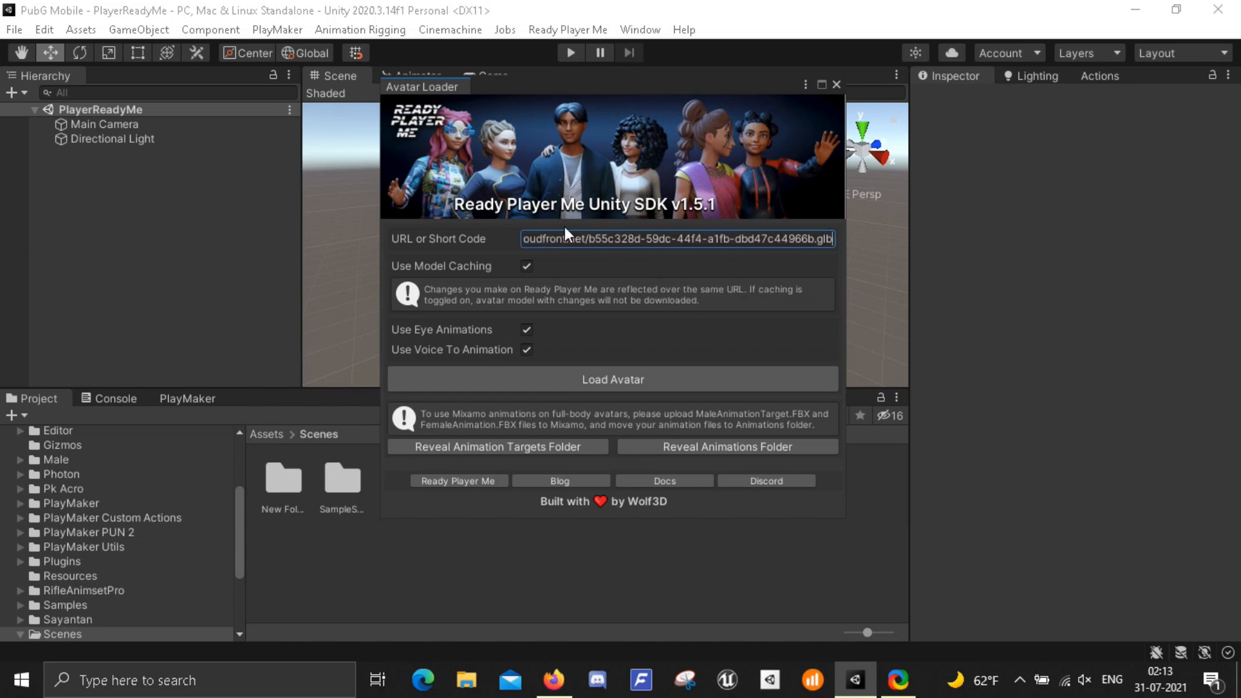
Load the avatar with Use Eye Animations and Use Voice To Animation enabled, and close the Avatar Loader
left_click(526, 330)
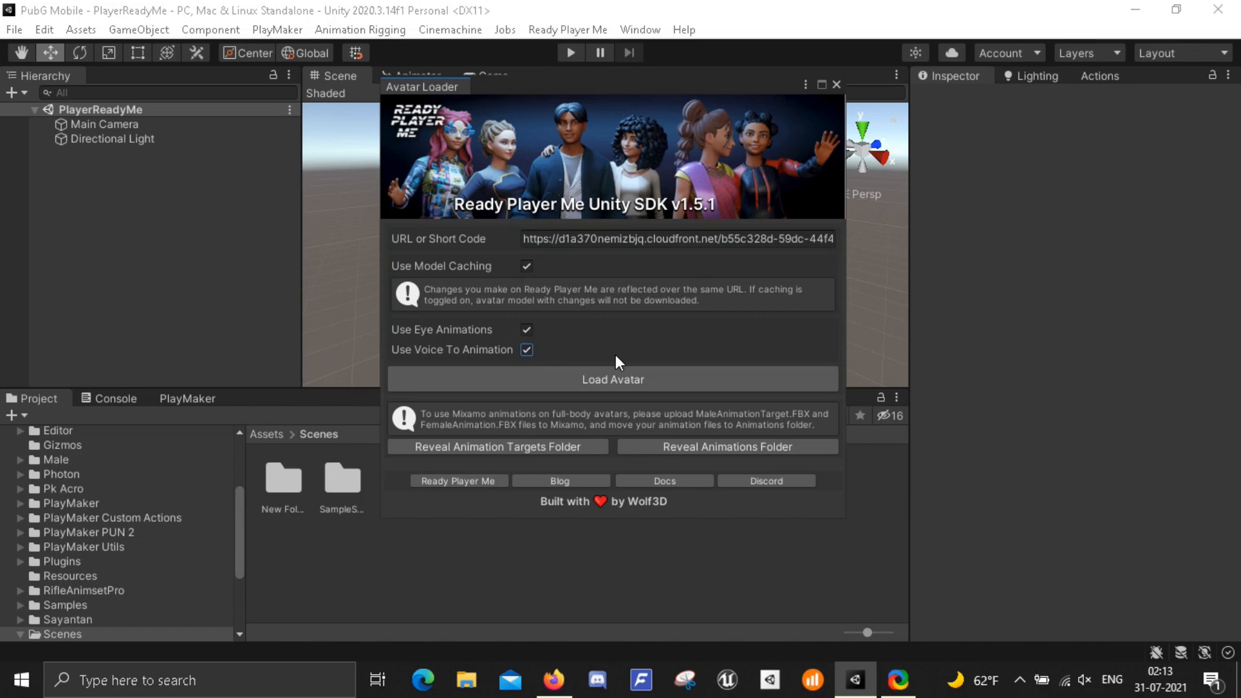
left_click(530, 333)
left_click(528, 330)
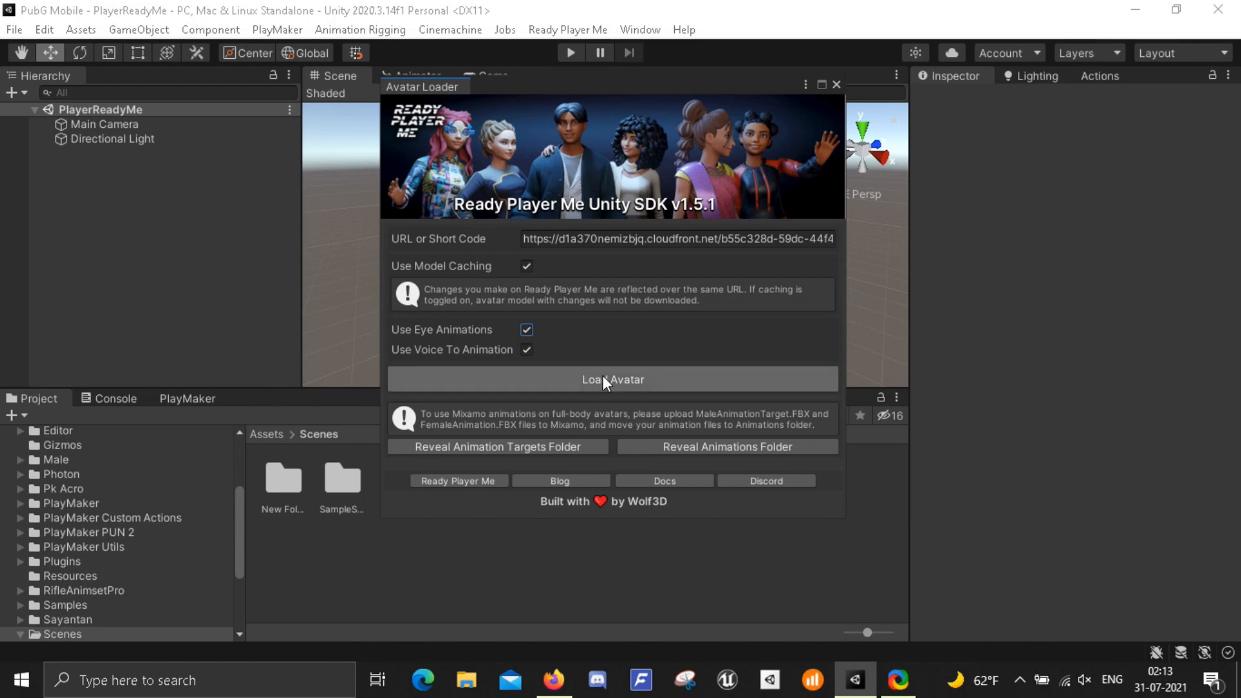
left_click(603, 379)
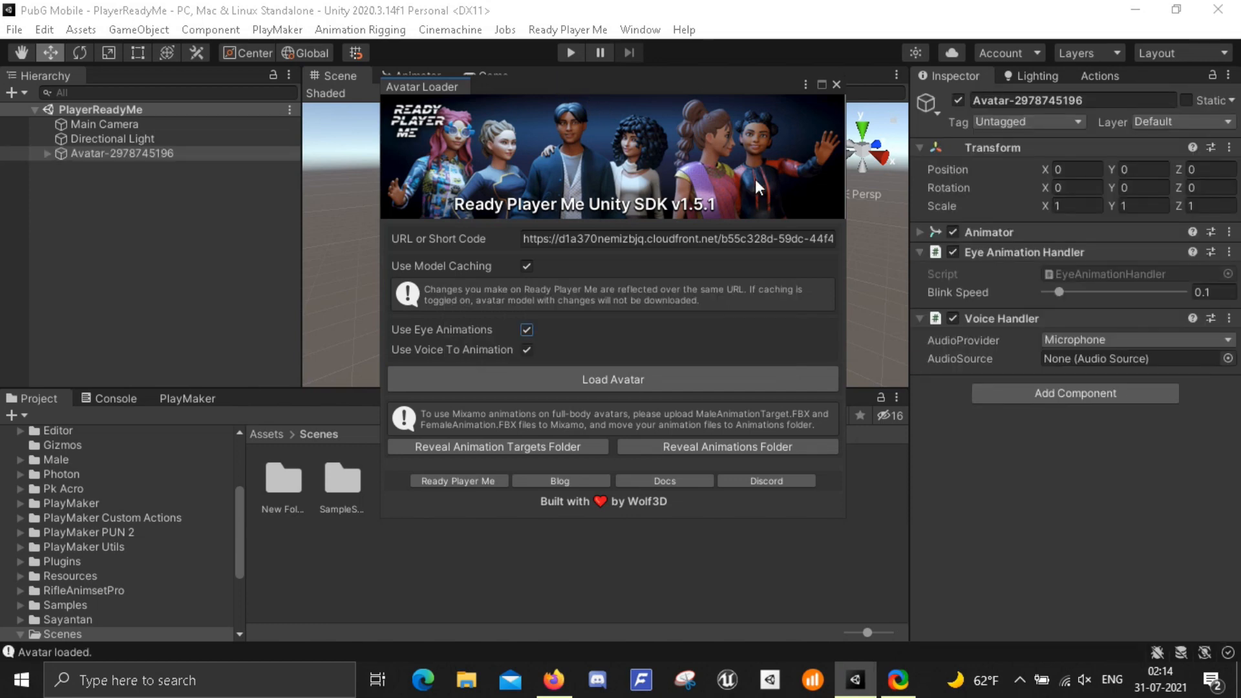
left_click(836, 85)
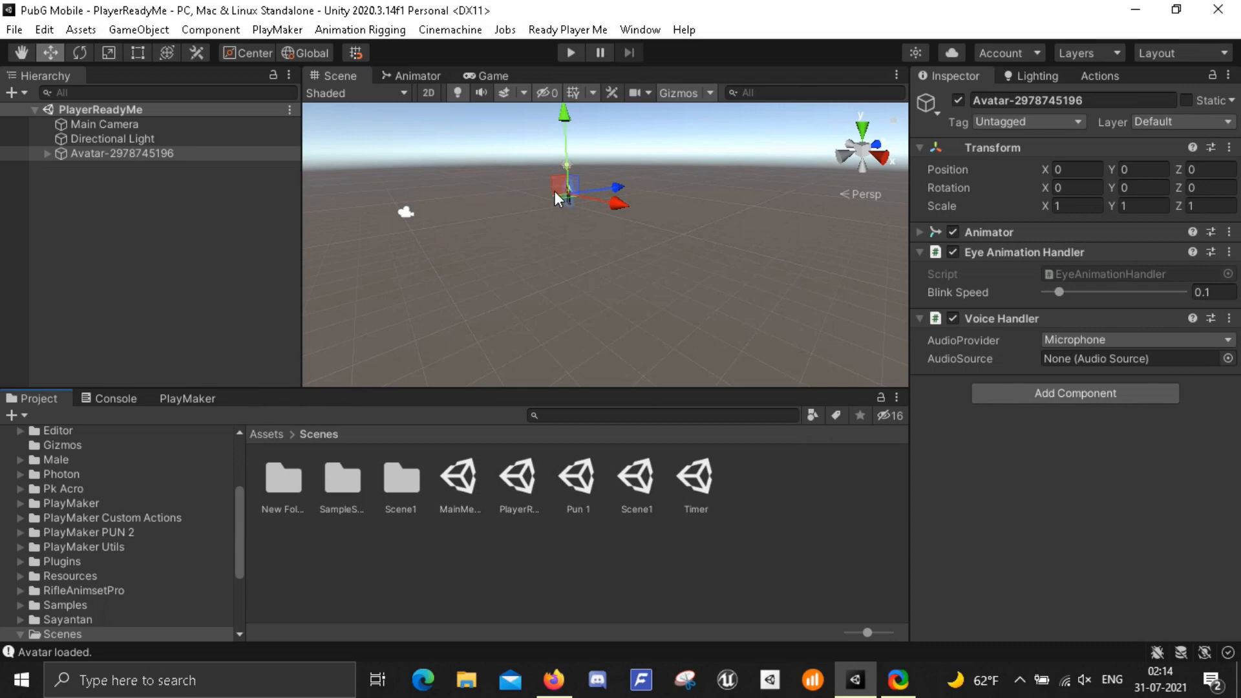
Check the avatar in the Game view and rotate it about its vertical axis in the scene to face the Main Camera
left_click(508, 76)
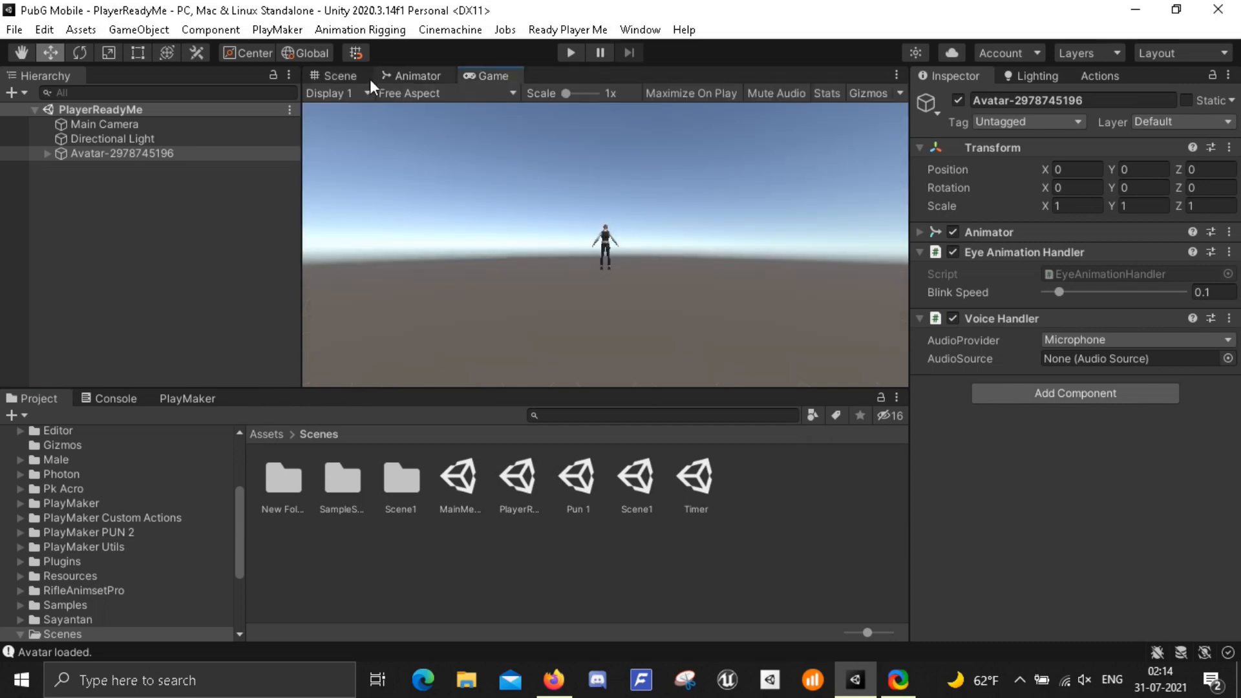
left_click(350, 76)
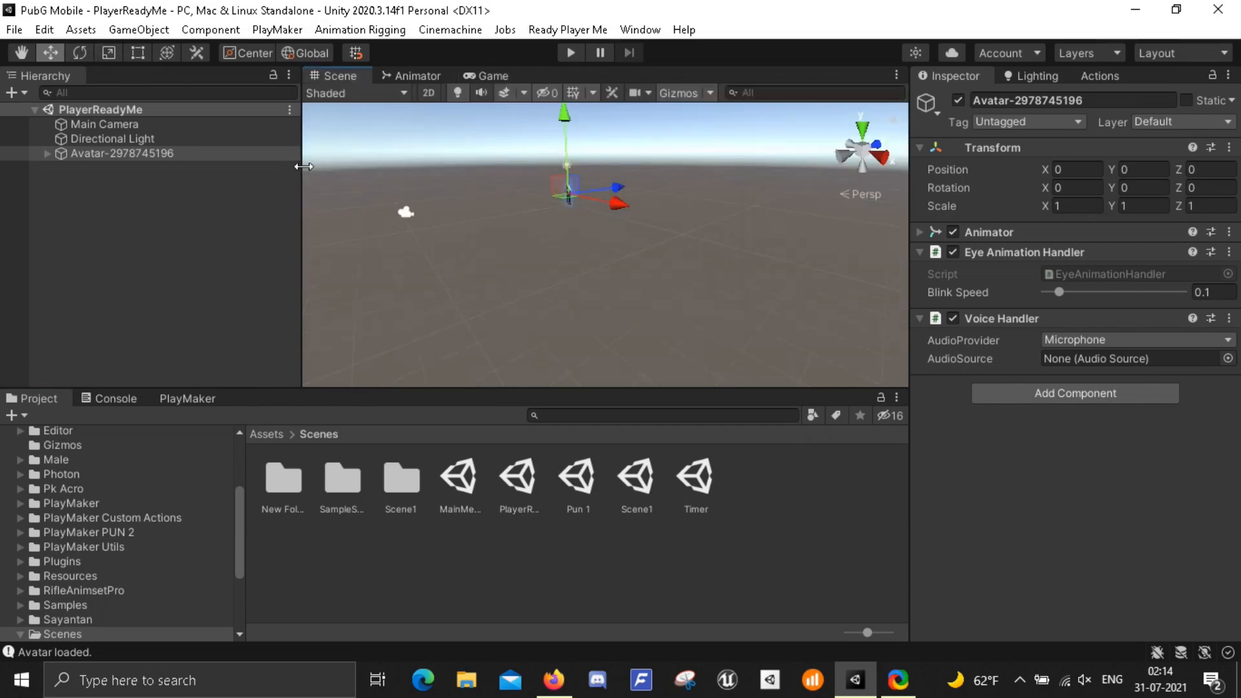
scroll(594, 217, "up", 5)
scroll(595, 217, "down", 7)
scroll(595, 217, "up", 4)
scroll(595, 218, "down", 1)
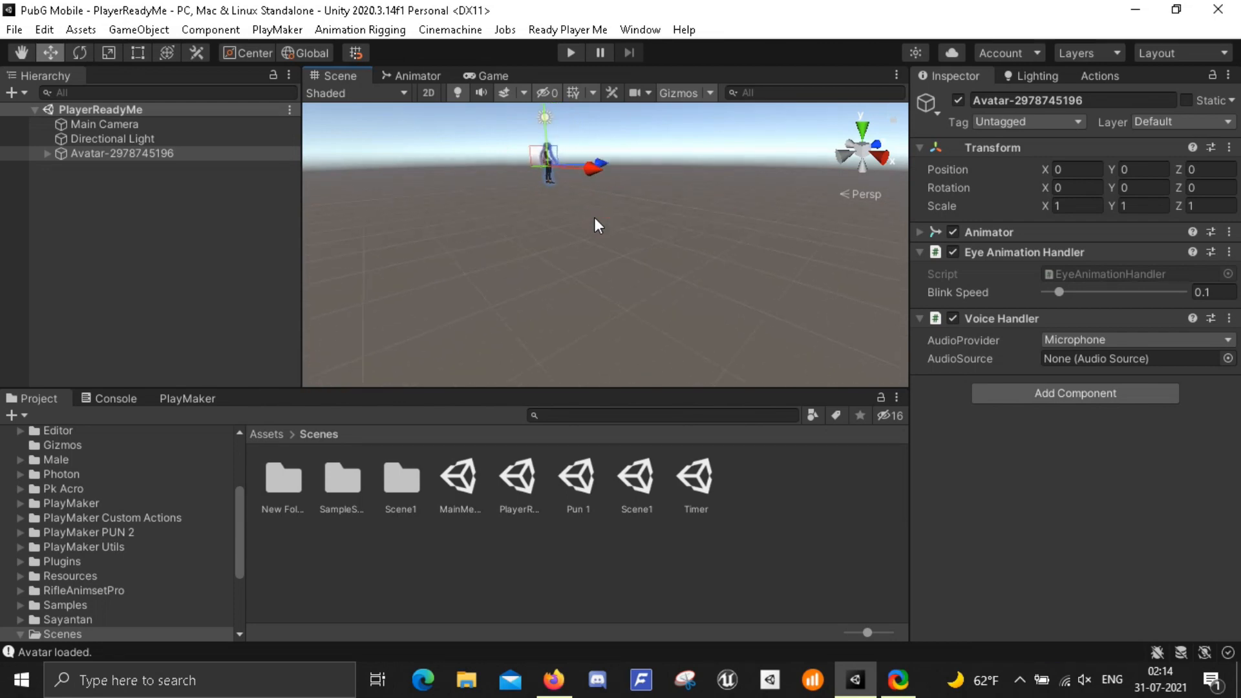
left_click(79, 53)
left_click_drag(568, 169, 471, 179)
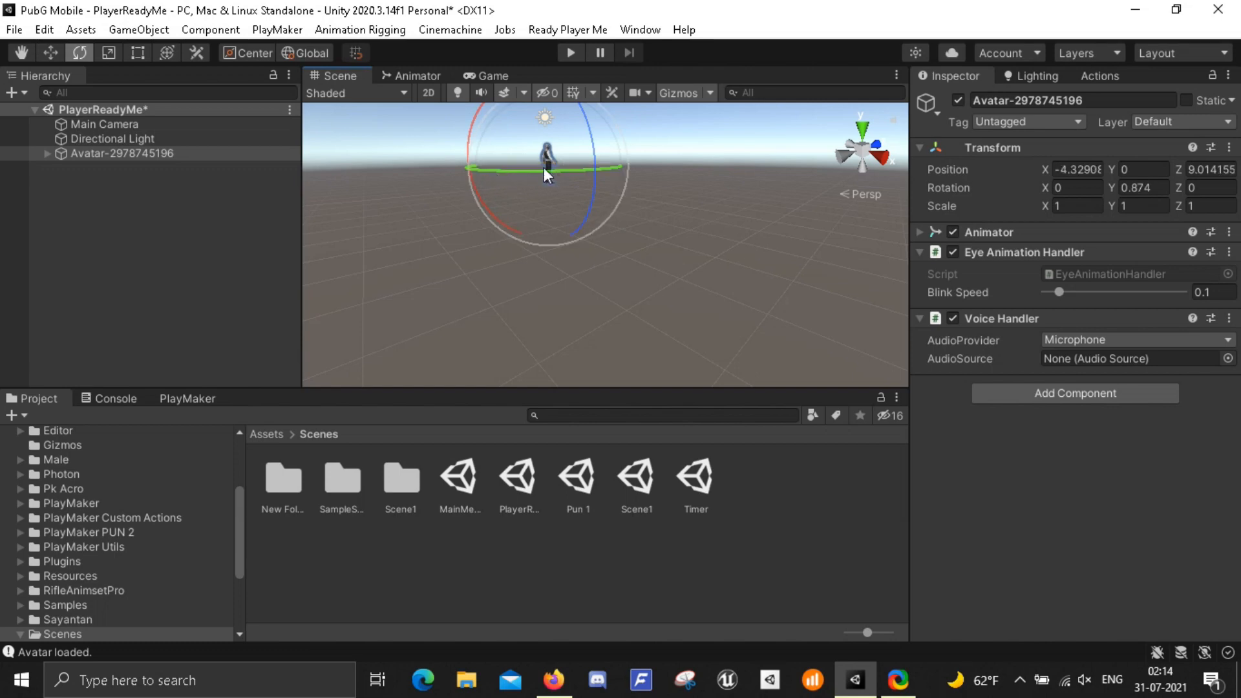
left_click_drag(541, 169, 203, 132)
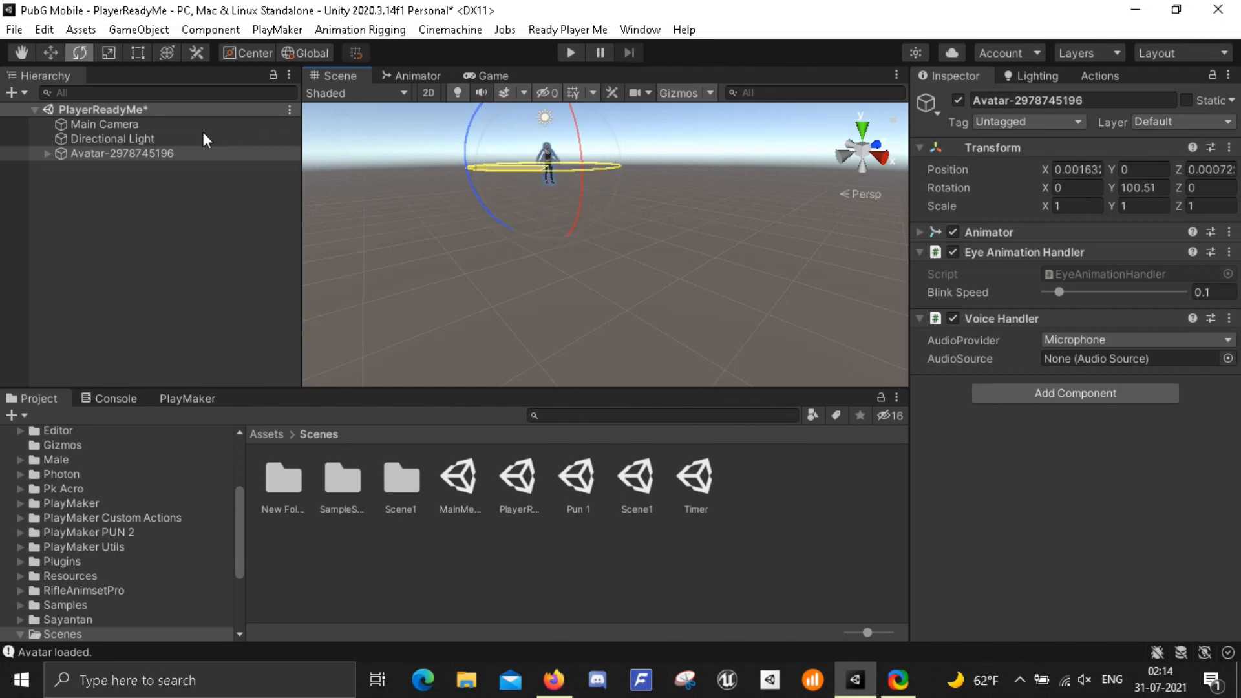
left_click_drag(533, 170, 335, 132)
Move the Main Camera along its Z axis toward the avatar, to Z position -2.02
left_click(145, 124)
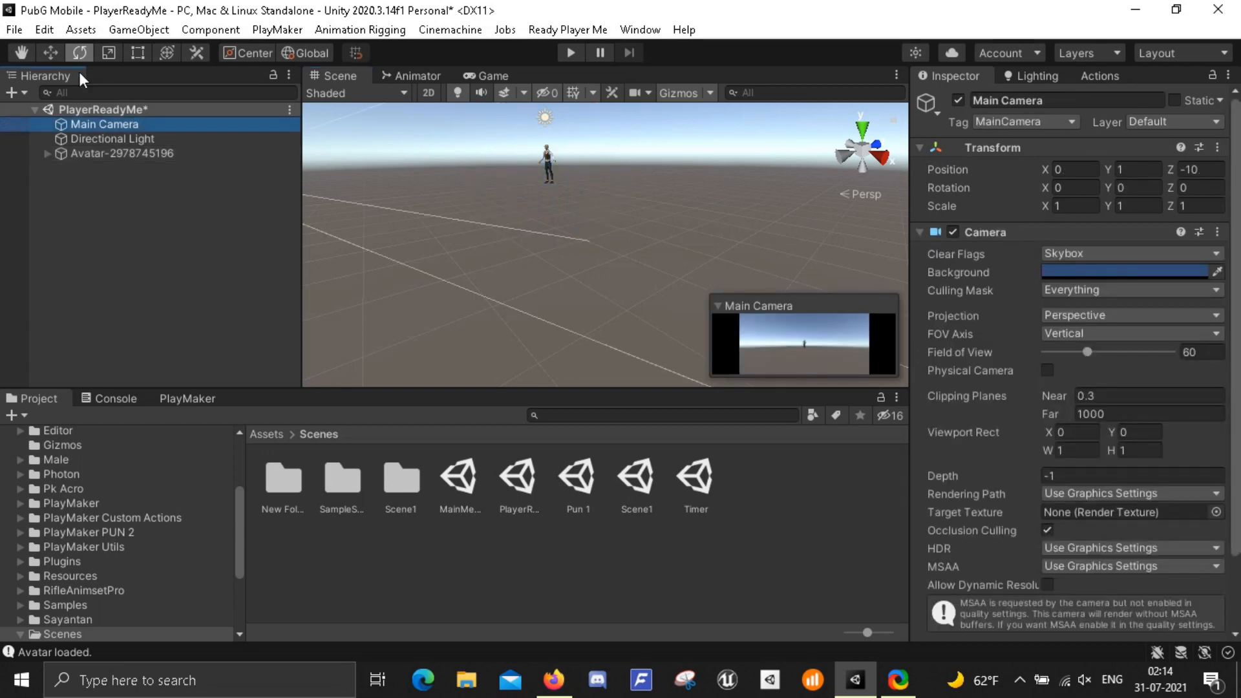
left_click(46, 52)
scroll(452, 224, "down", 3)
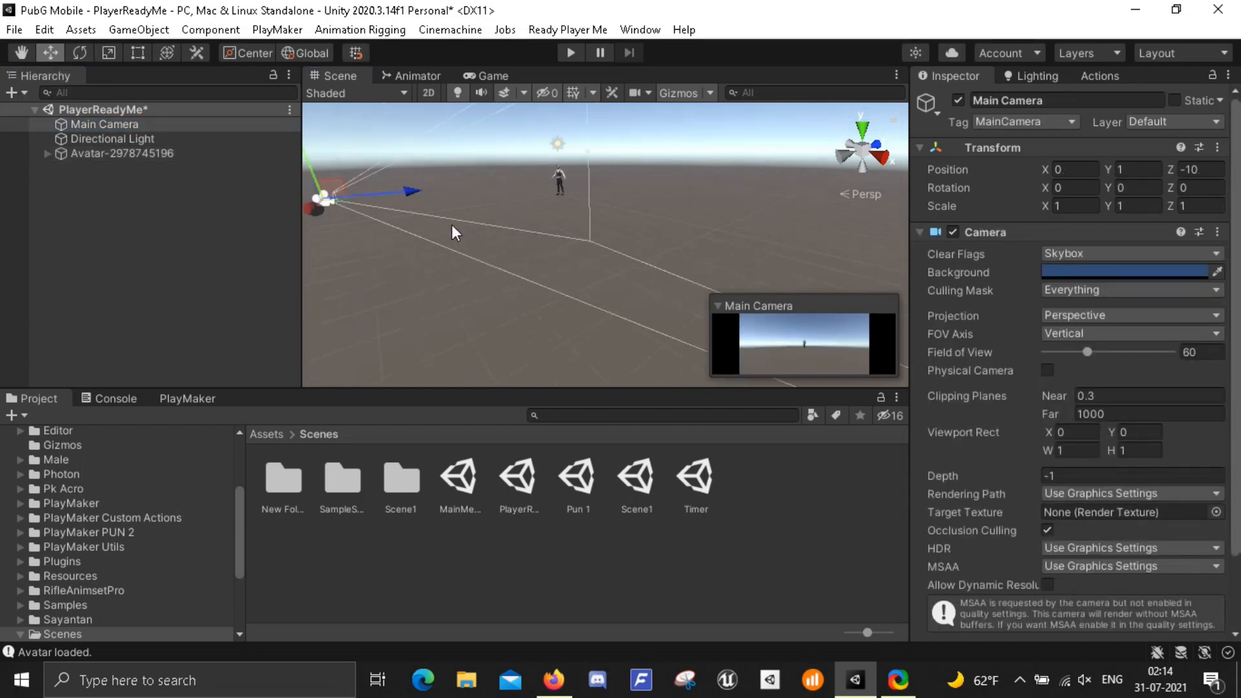
left_click_drag(428, 200, 582, 139)
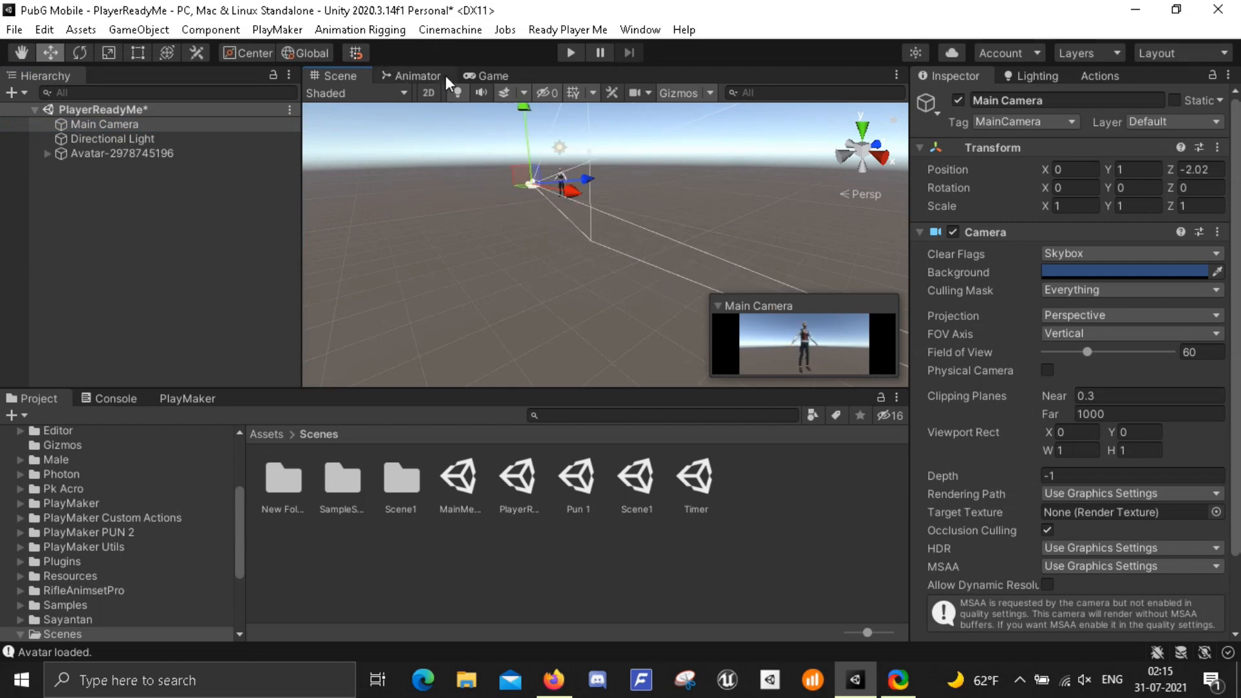
Play the scene in the Game view to test the avatar's animation, and stop playback
left_click(484, 74)
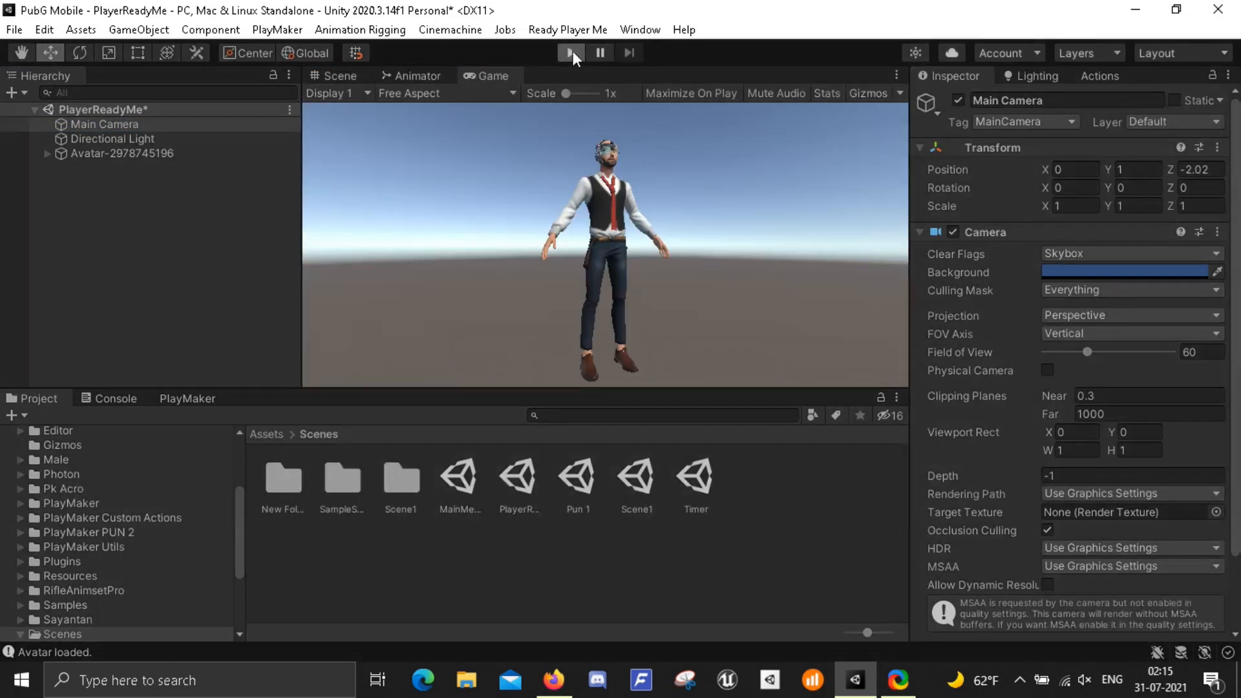
left_click(572, 52)
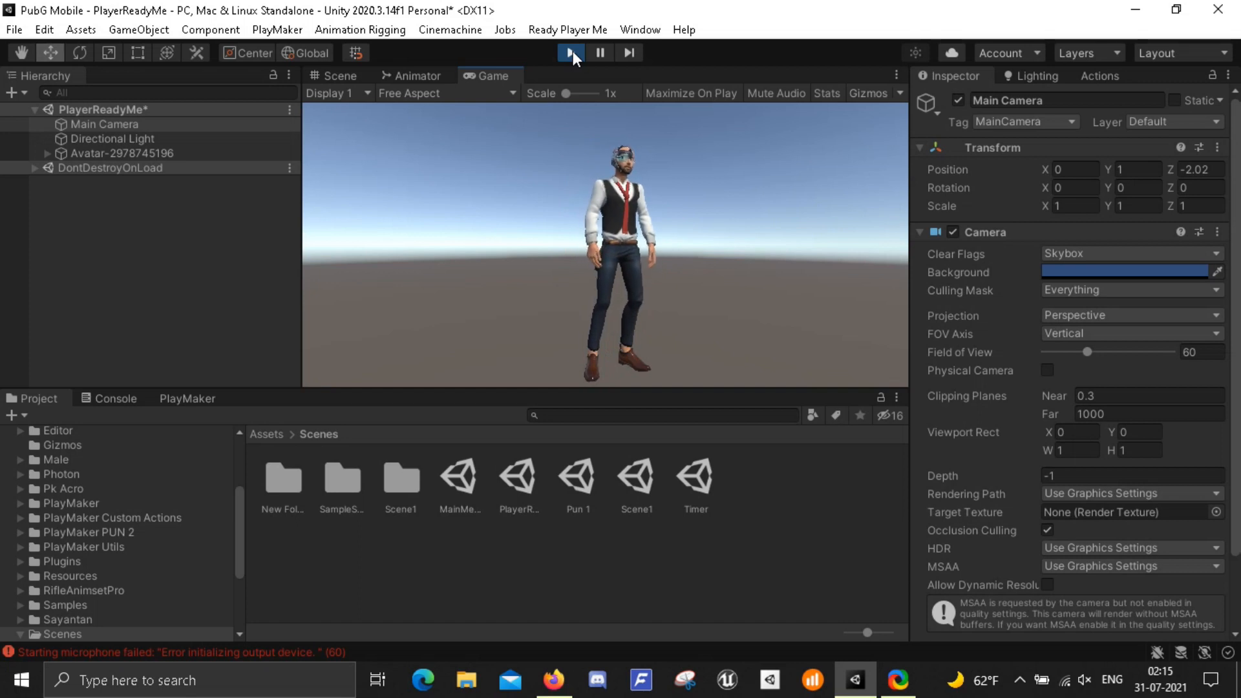
left_click(570, 52)
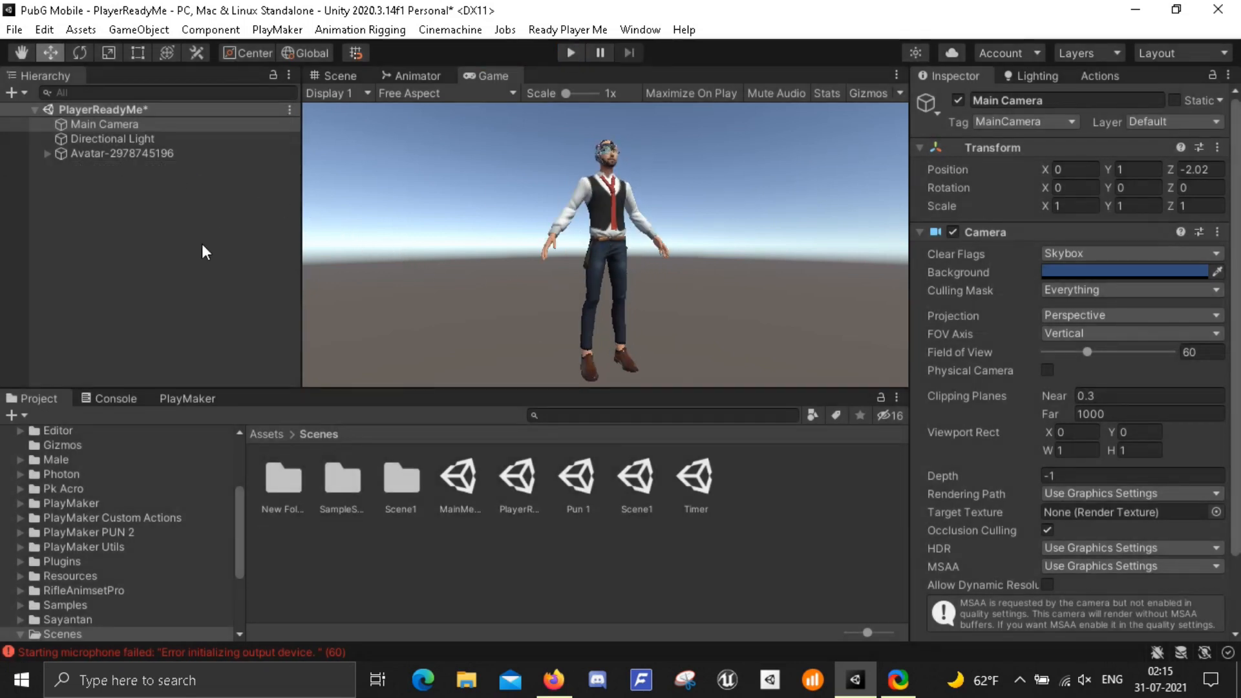
Reopen the Ready Player Me Avatar Loader and reveal the Animation Targets folder
left_click(557, 30)
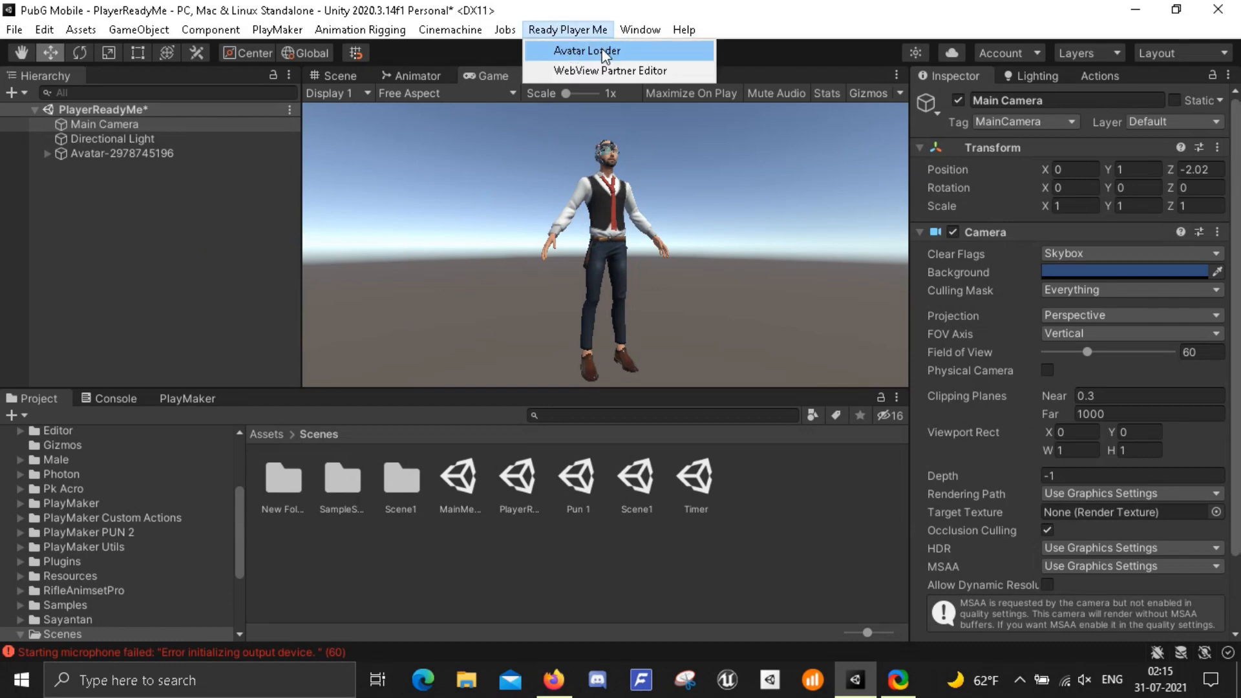
left_click(619, 59)
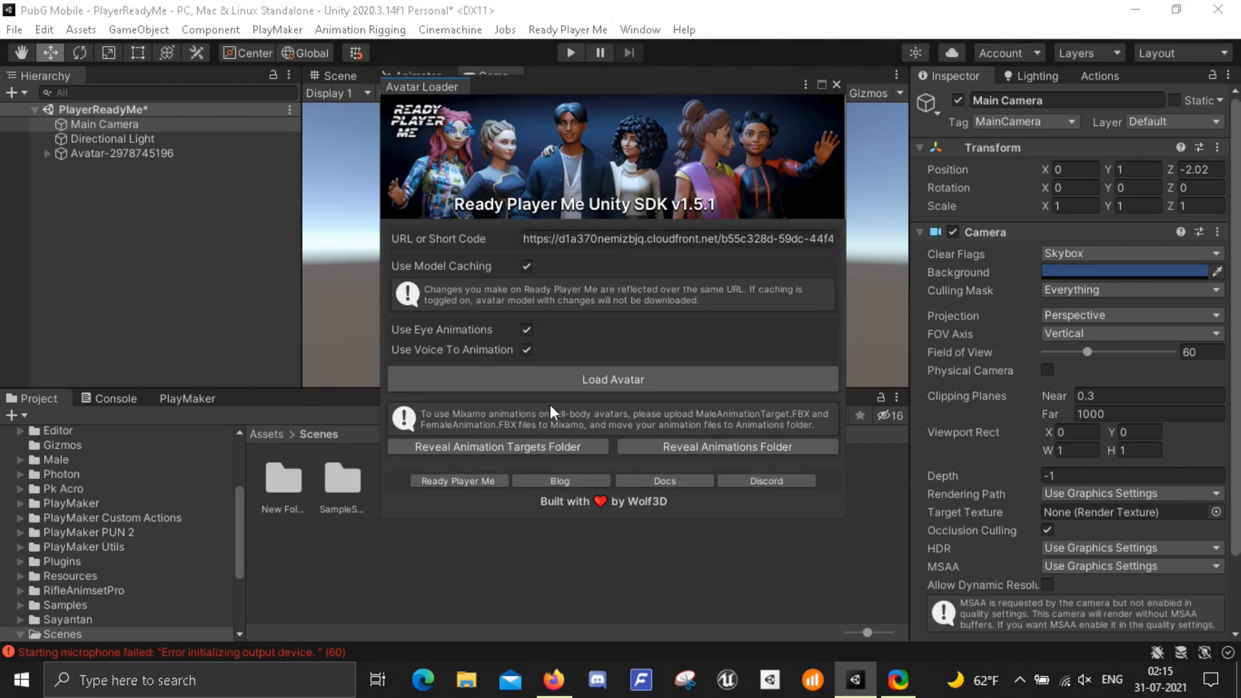
left_click(531, 446)
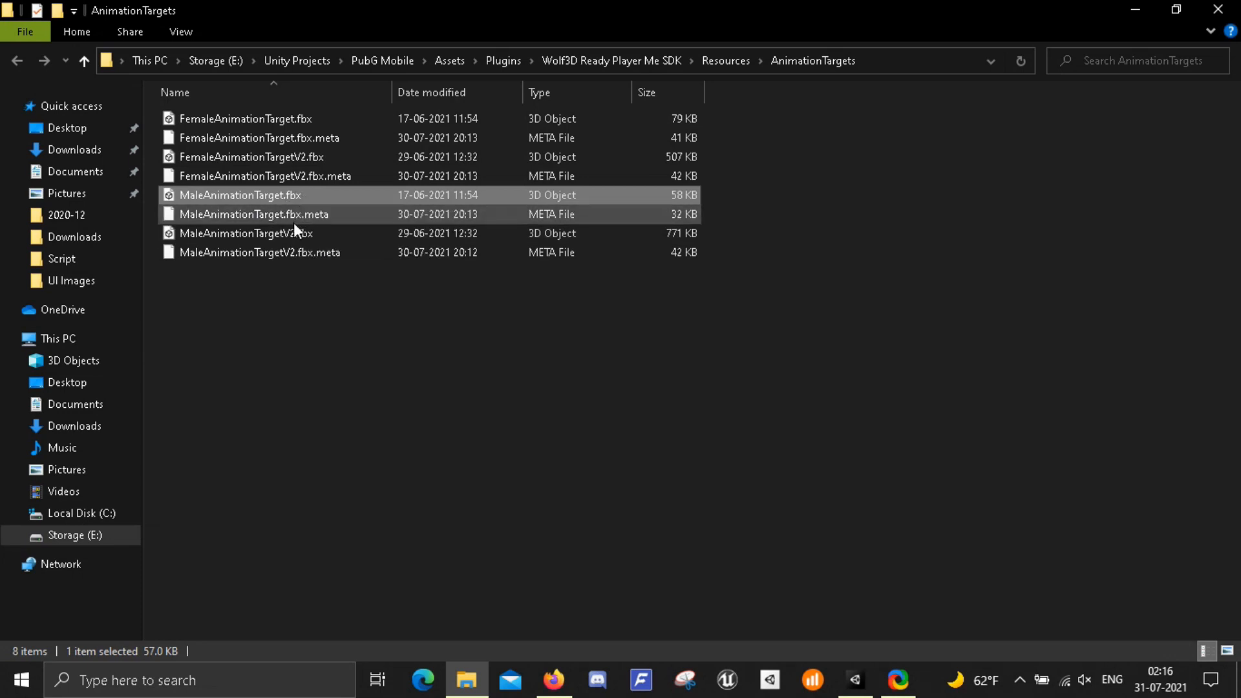
Switch to Mixamo in Firefox, upload MaleAnimationTargetV2.fbx from the AnimationTargets folder, and accept it as the new character
left_click(319, 235)
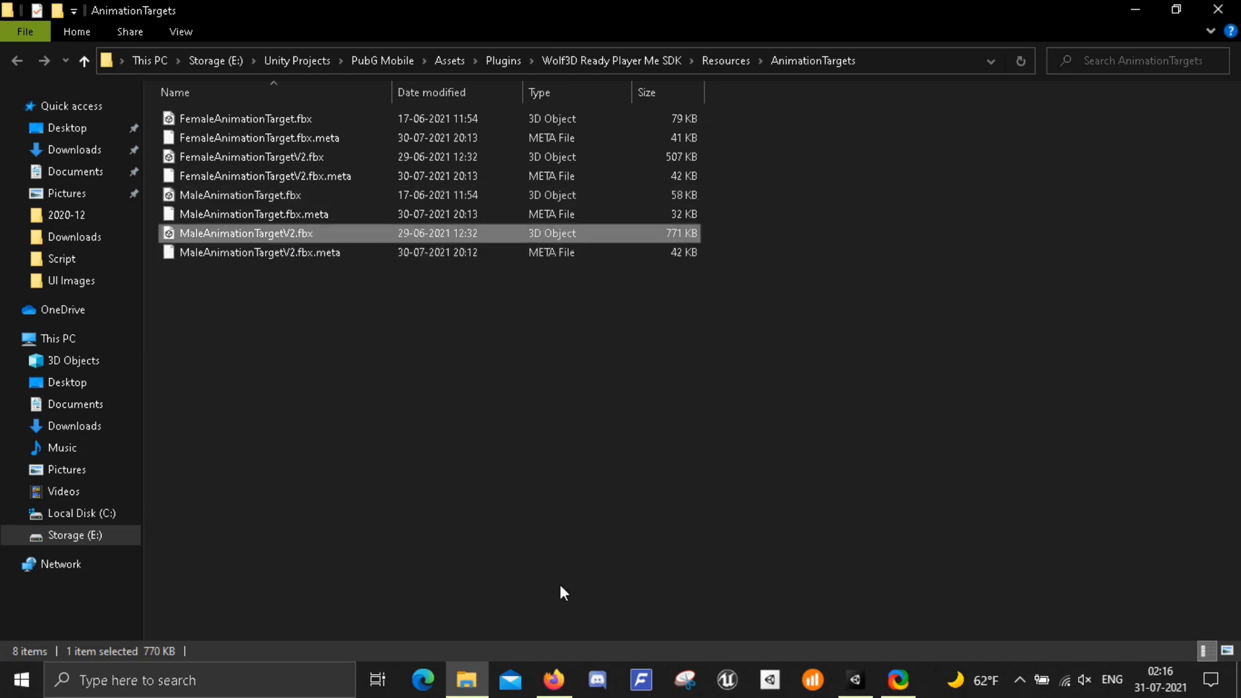
left_click(554, 677)
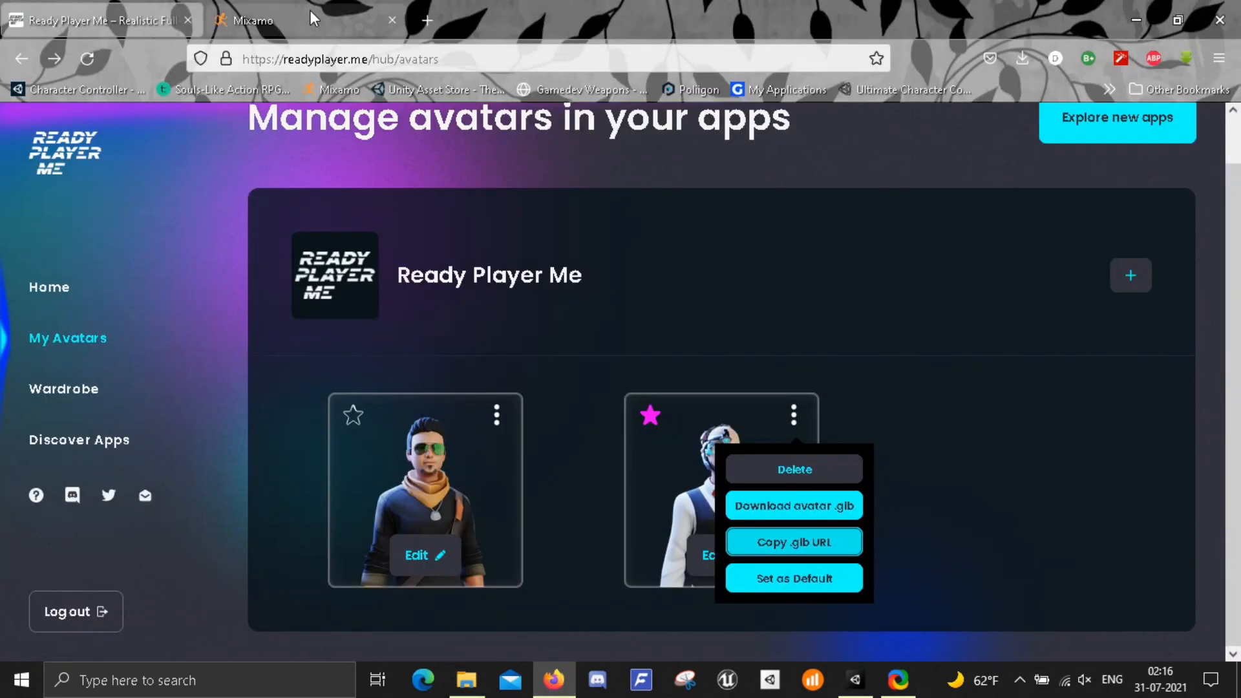
left_click(340, 22)
left_click(1189, 294)
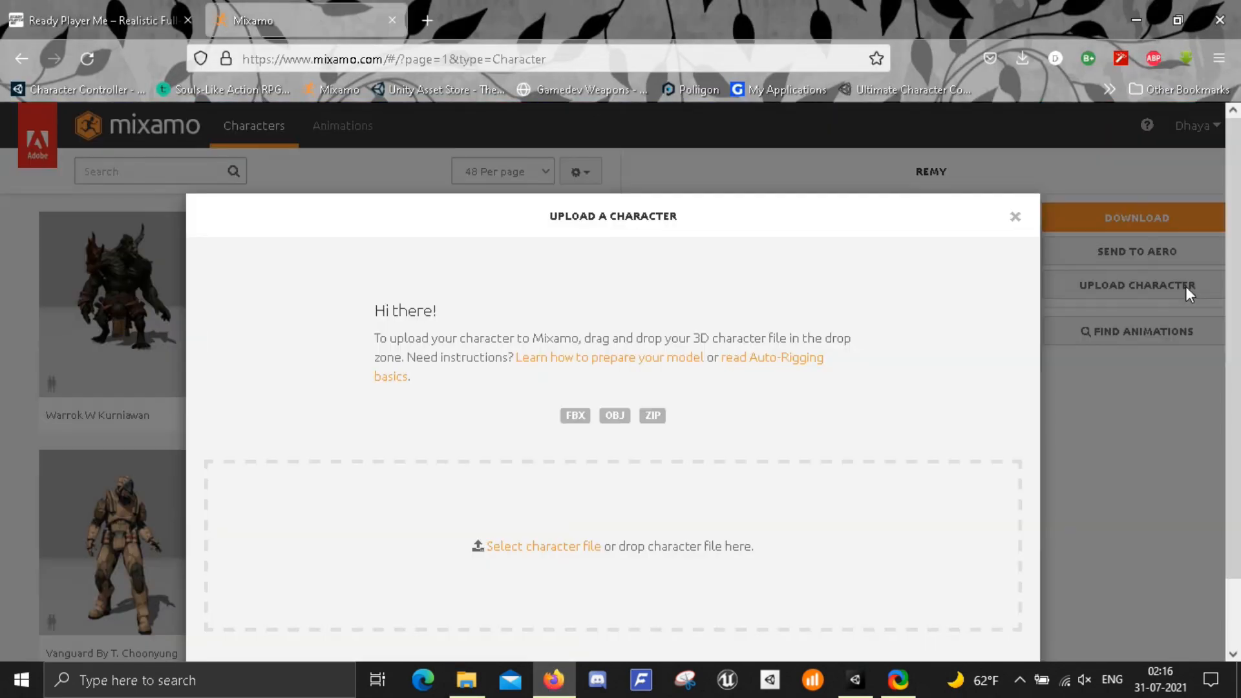
left_click(479, 672)
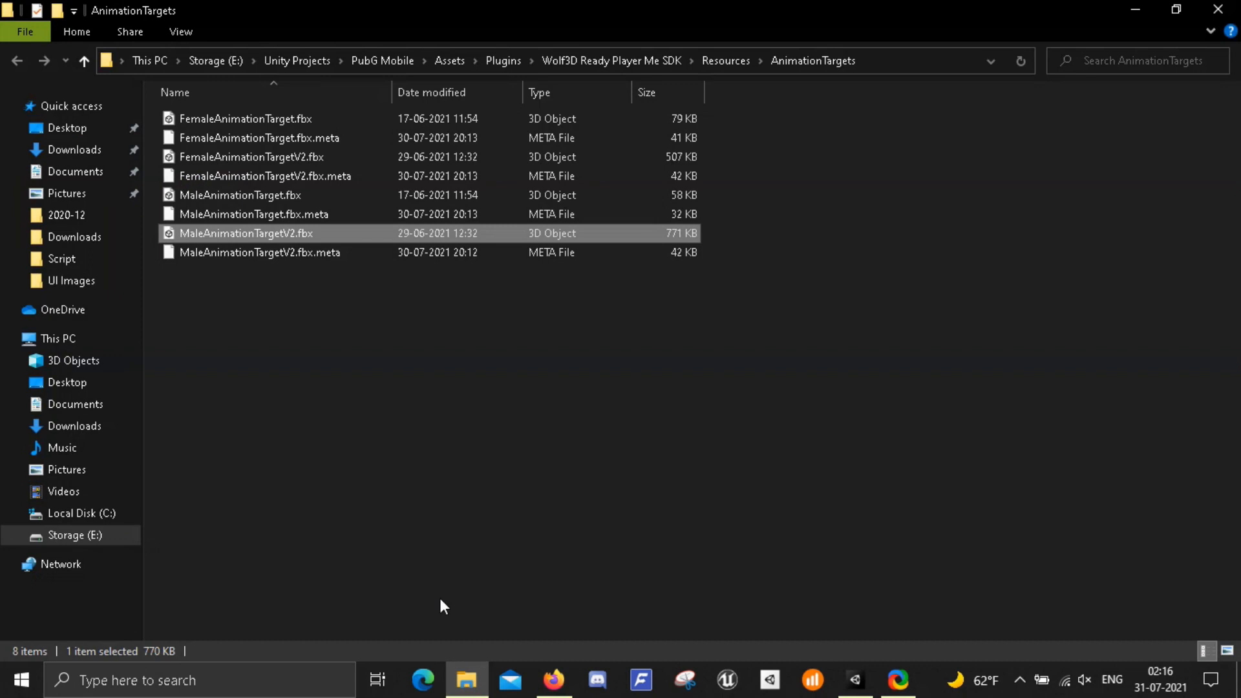
left_click_drag(277, 232, 572, 524)
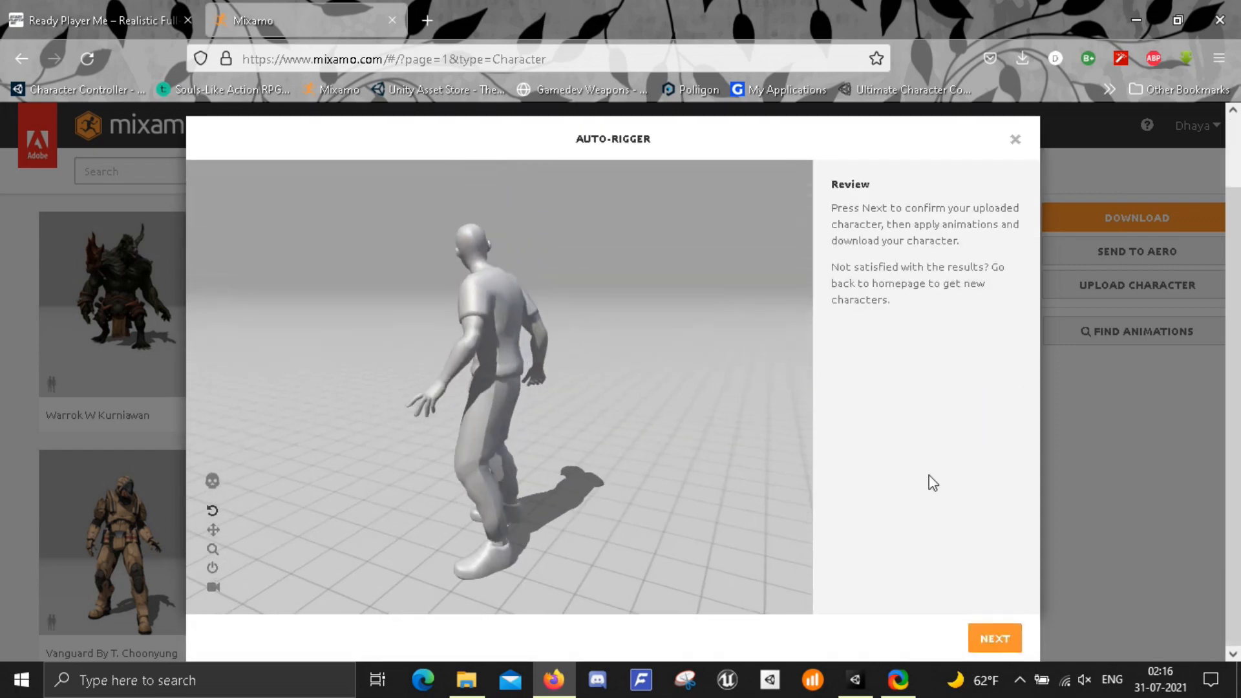
left_click(982, 639)
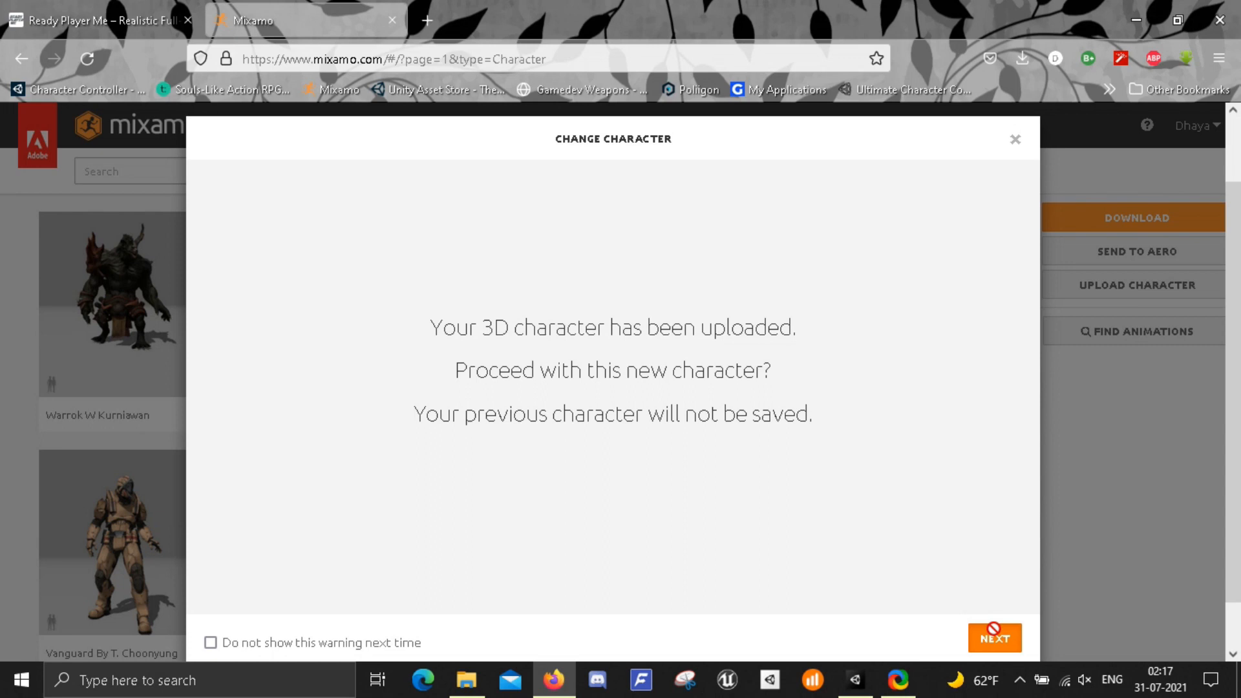
left_click(993, 637)
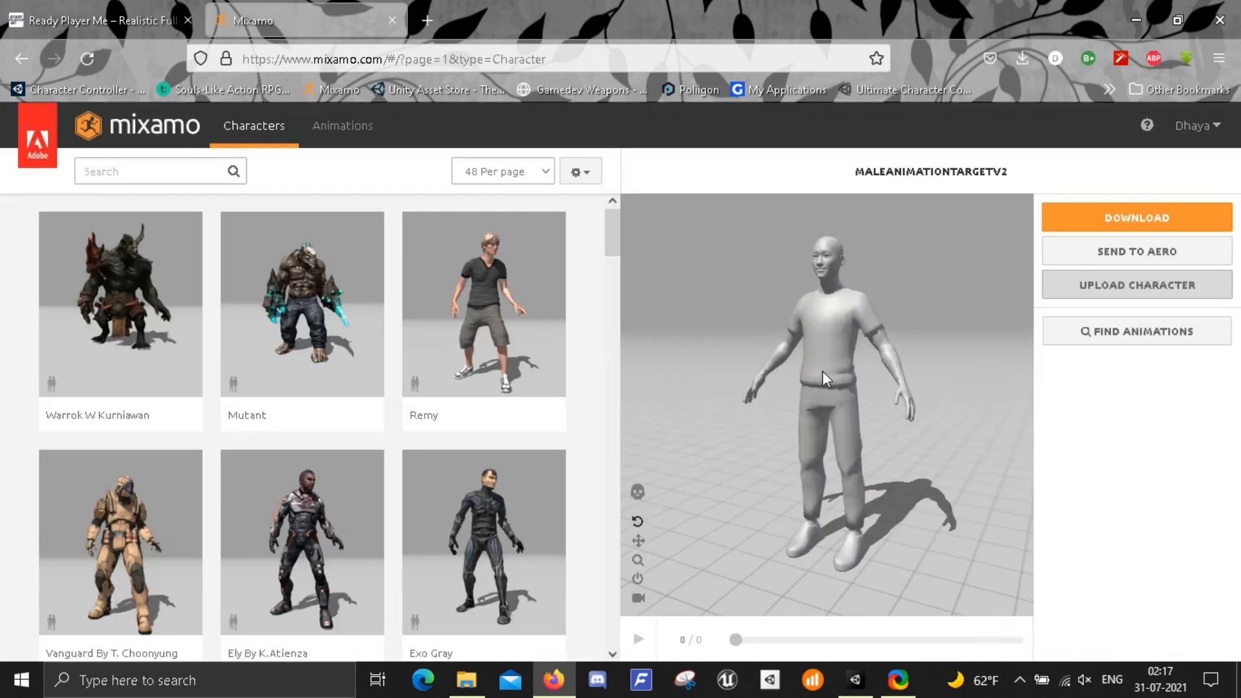
Apply the Capoeira animation to the uploaded character and download it in FBX for Unity(.fbx) format, saving the file
left_click(343, 127)
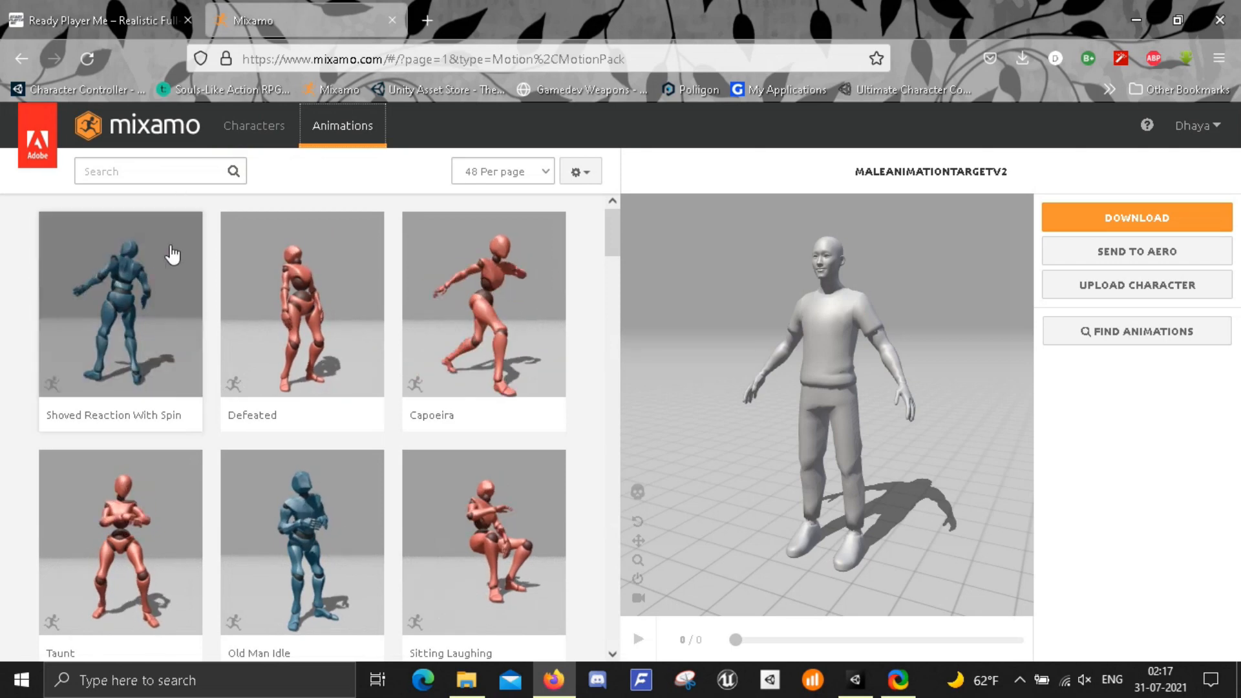
left_click(491, 307)
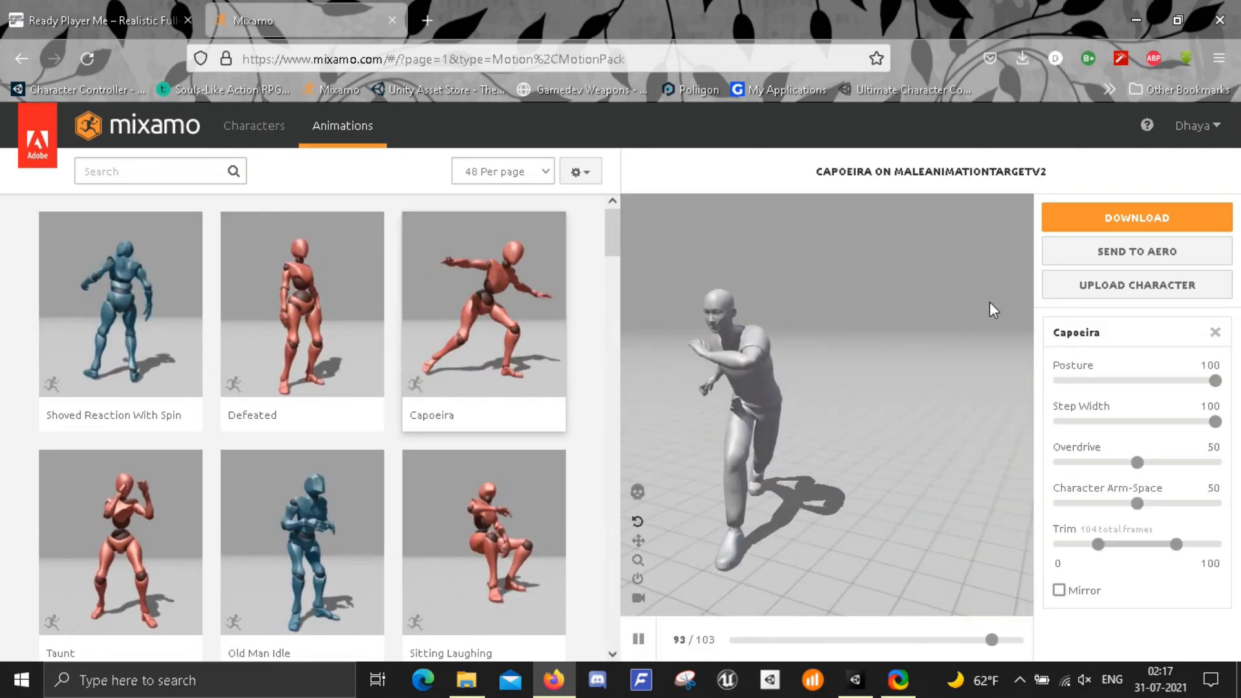
left_click(1125, 217)
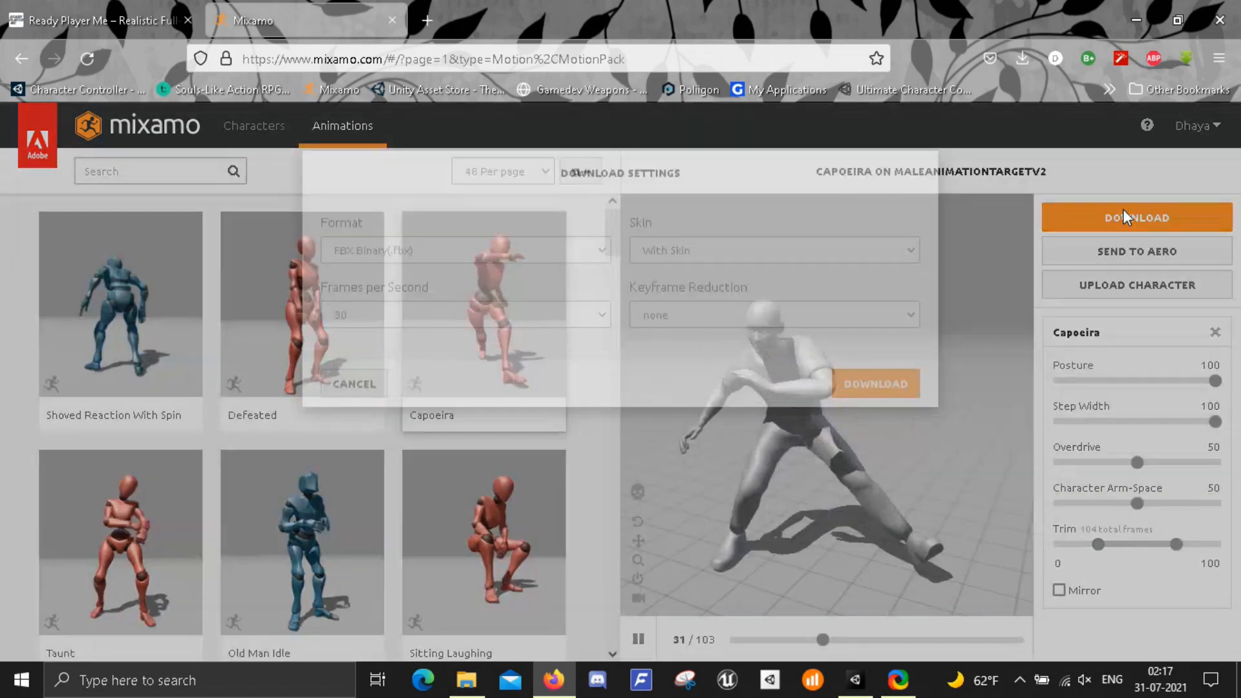
left_click(574, 296)
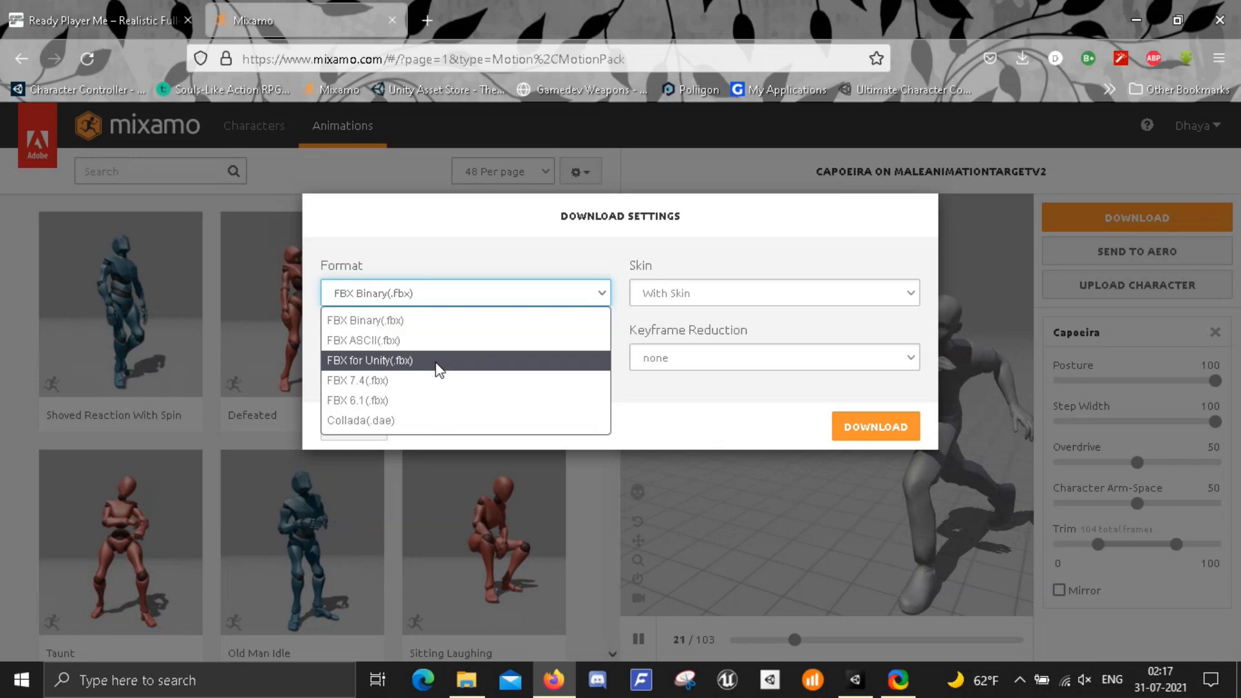
left_click(438, 365)
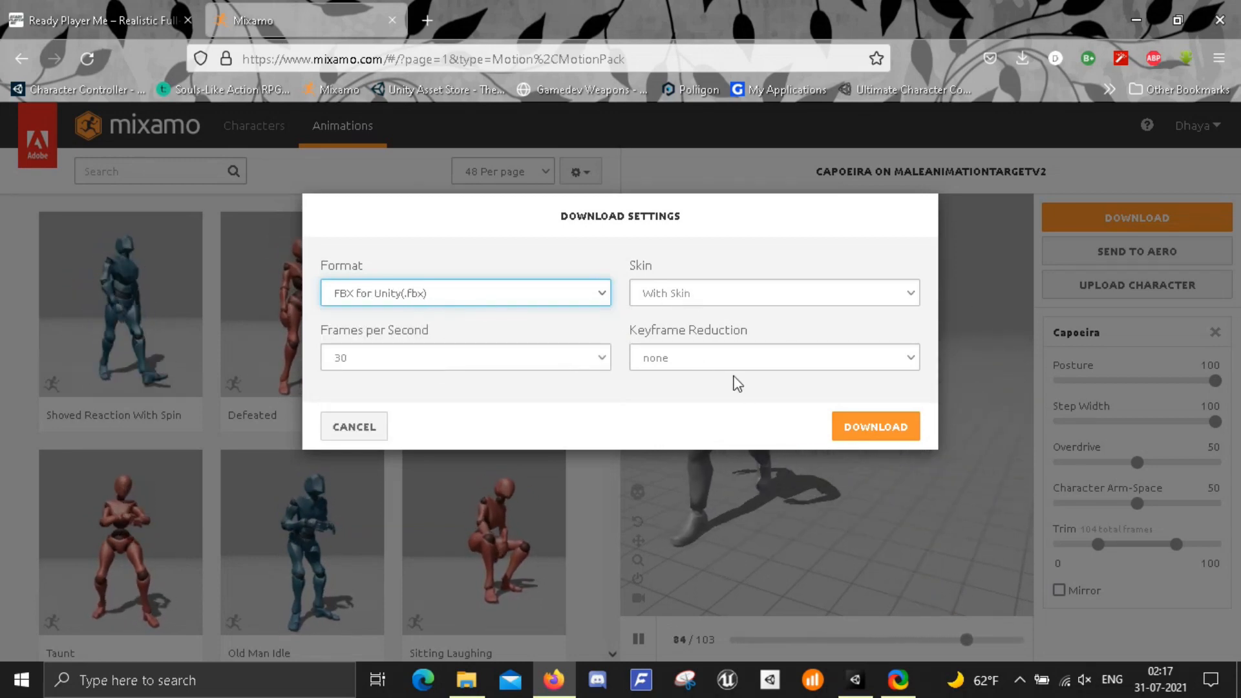
left_click(849, 427)
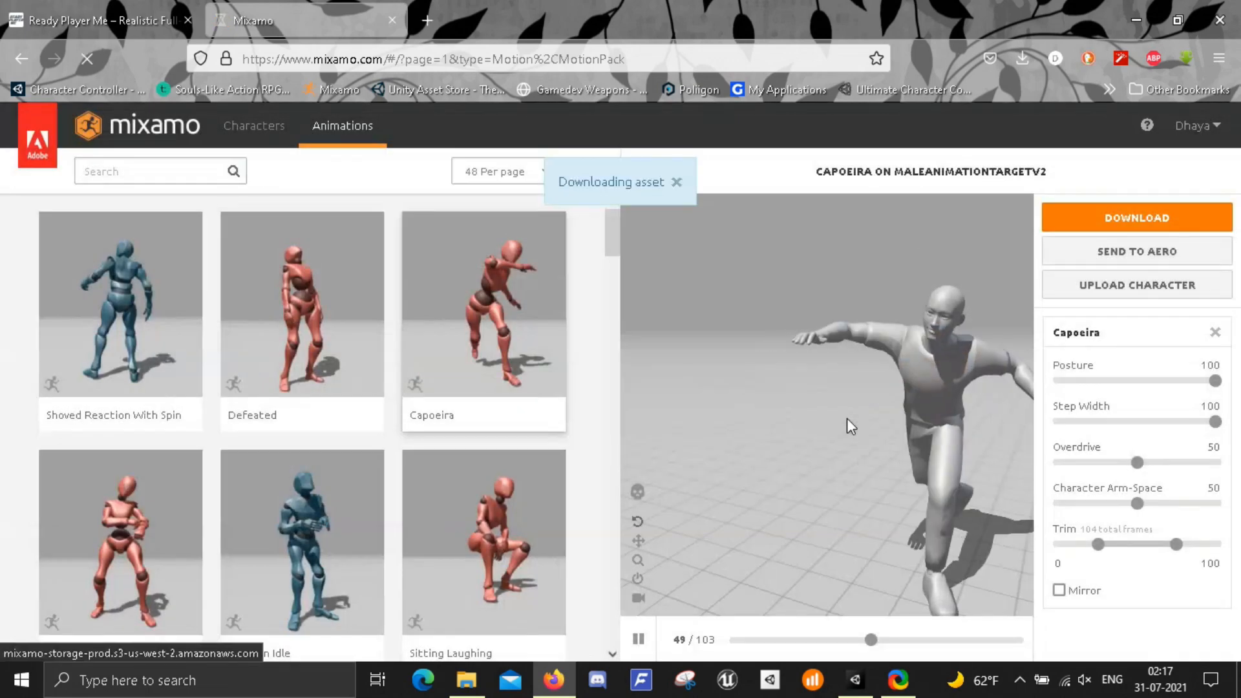
left_click(482, 382)
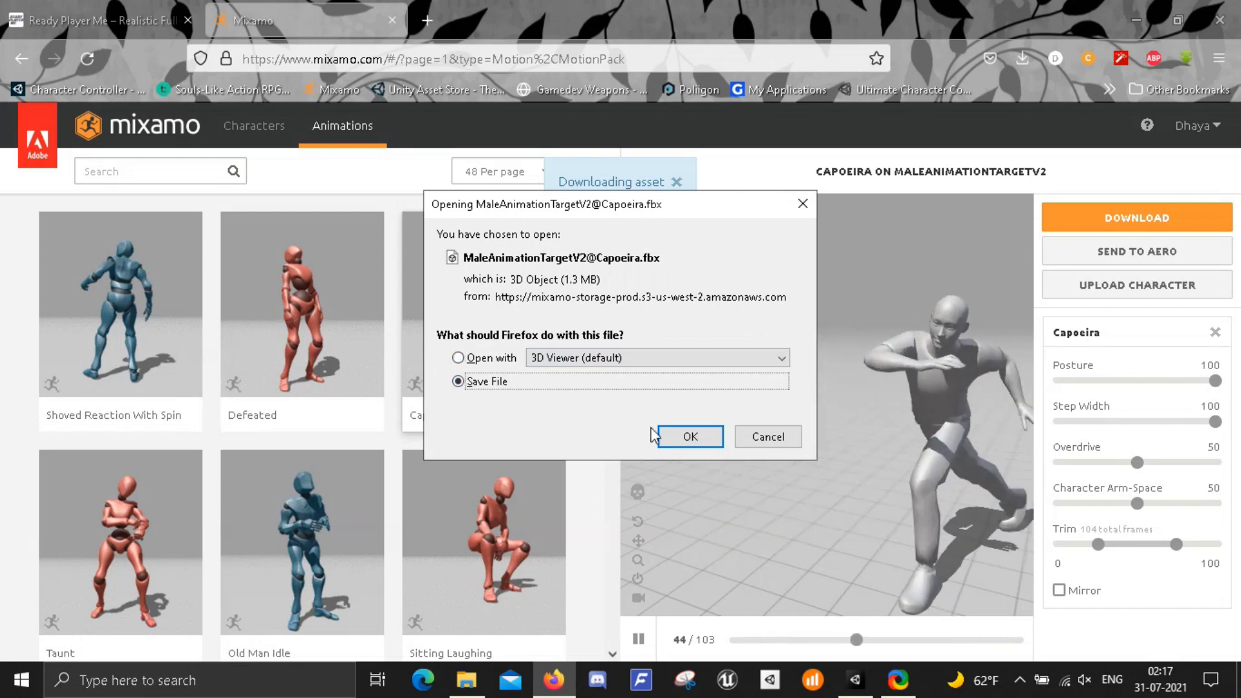
left_click(689, 441)
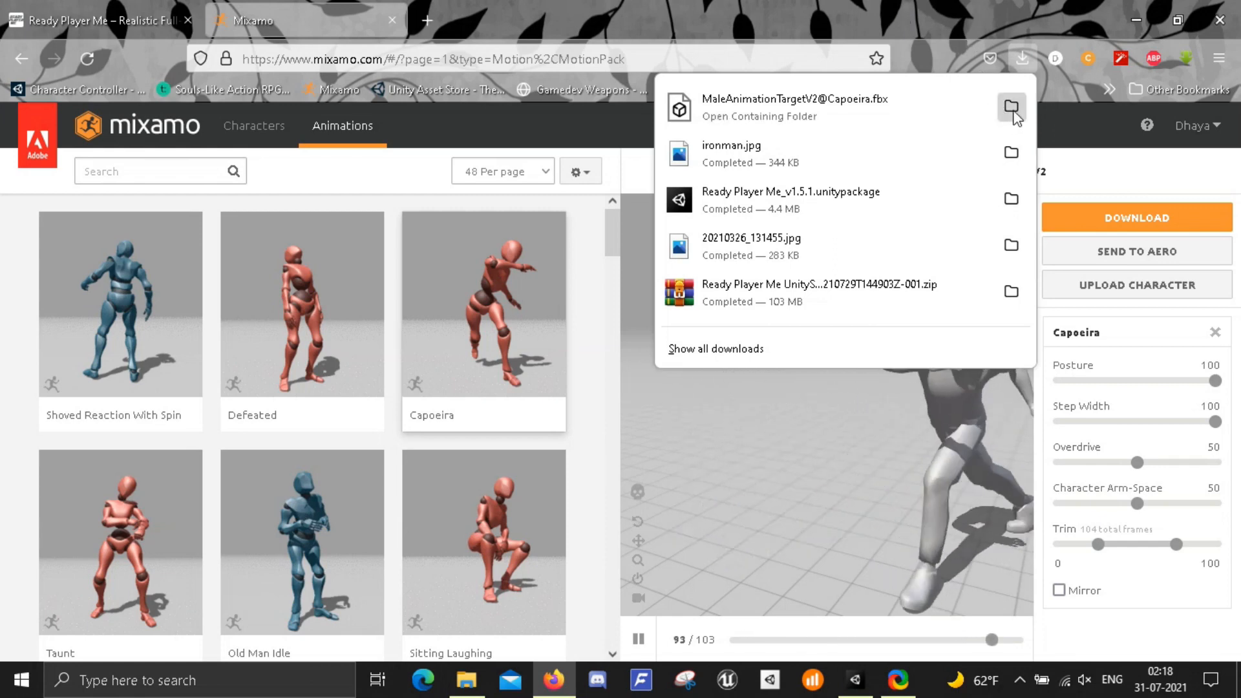
left_click(1011, 105)
scroll(406, 293, "down", 5)
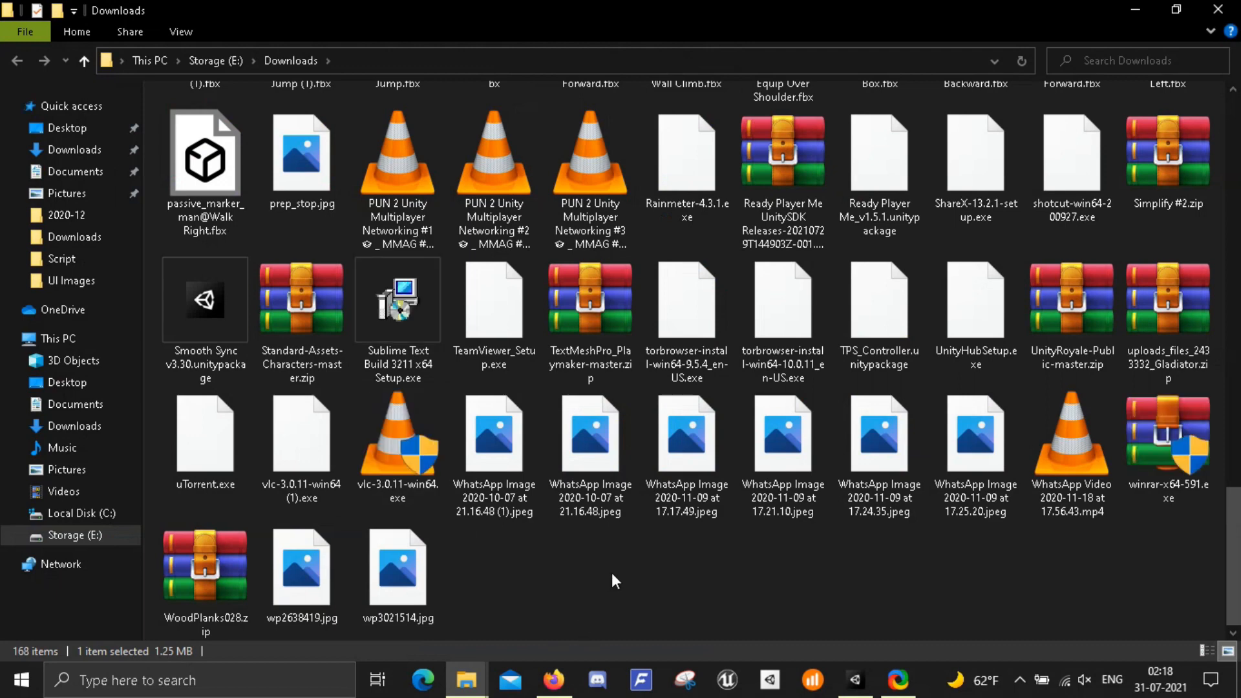
scroll(611, 573, "up", 2)
scroll(611, 573, "up", 6)
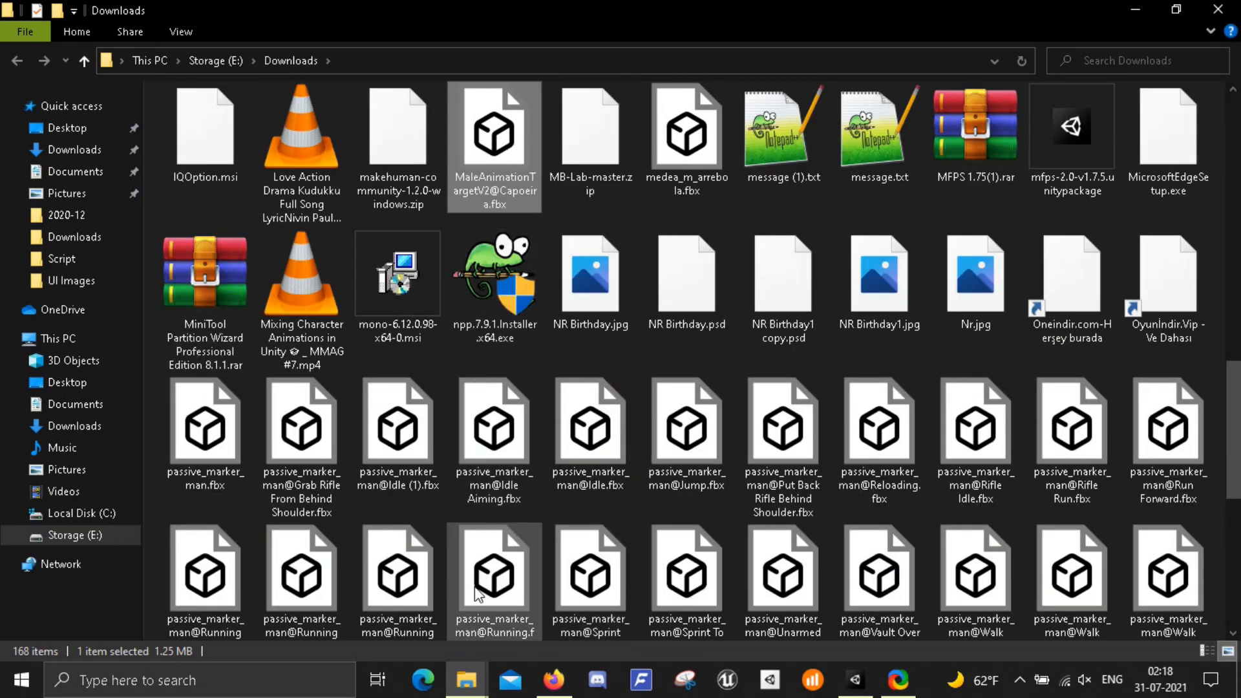
Switch to Unity, reveal the SDK's Animations folder from the Avatar Loader, and open its Male subfolder
left_click(861, 687)
left_click(706, 446)
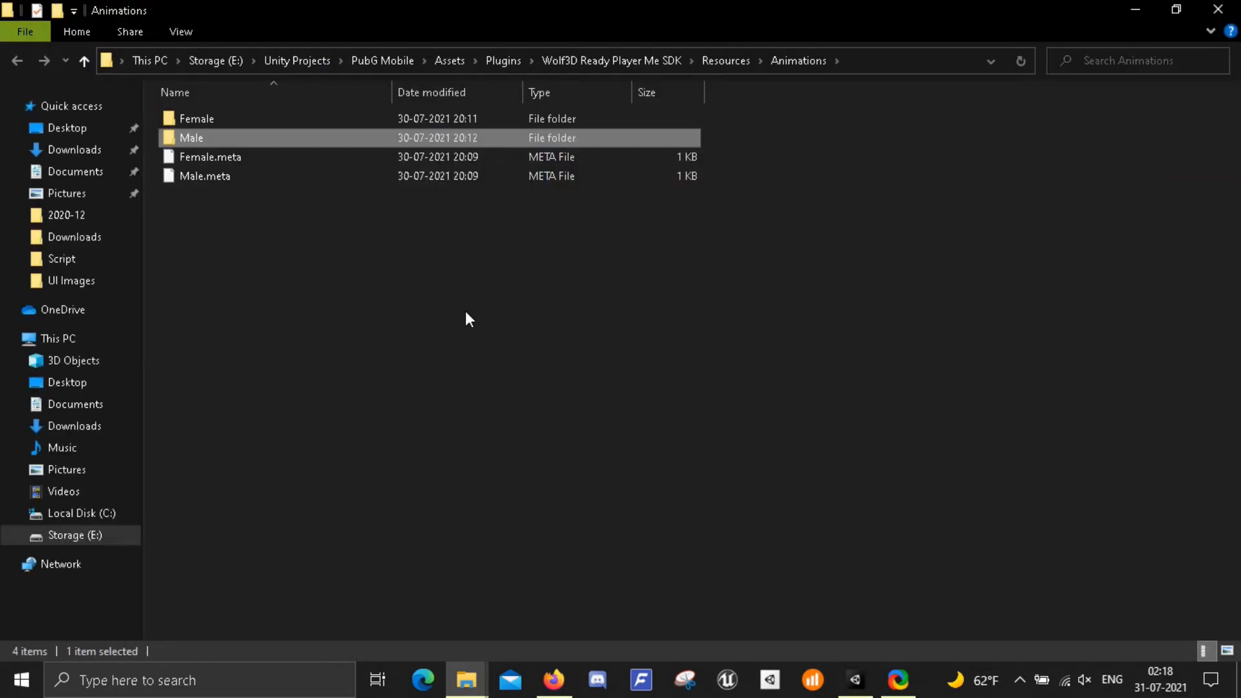
left_click(203, 137)
double_click(246, 141)
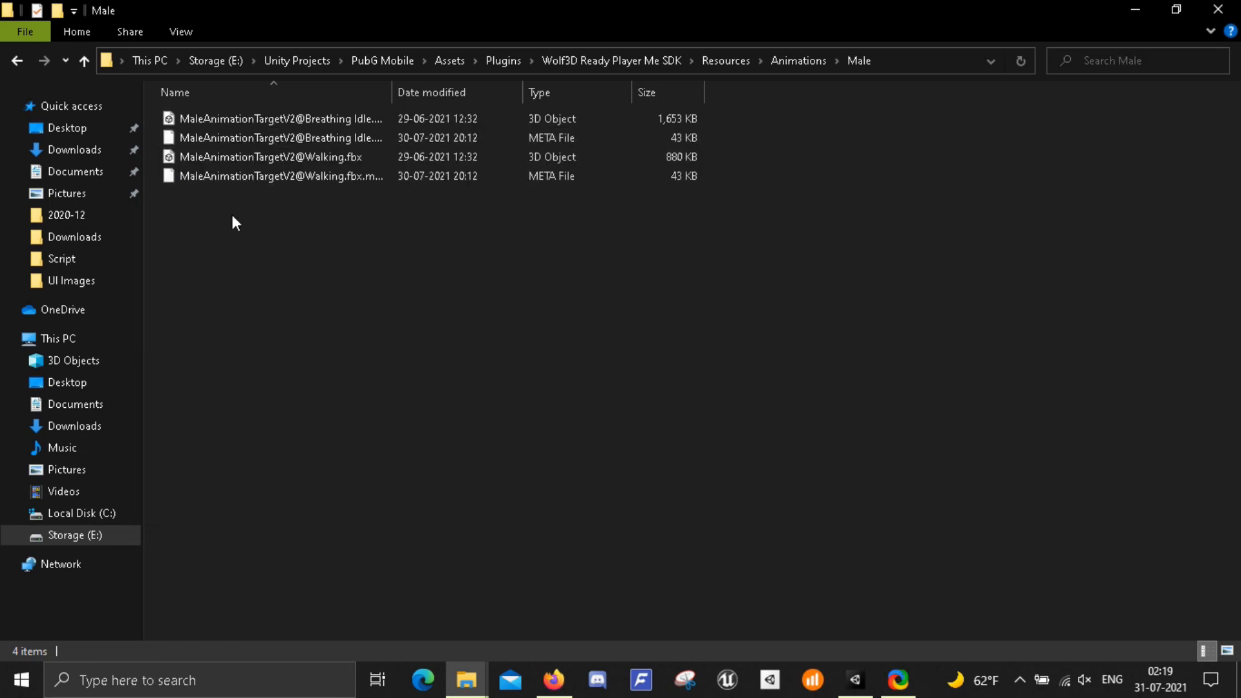
mouse_move(479, 690)
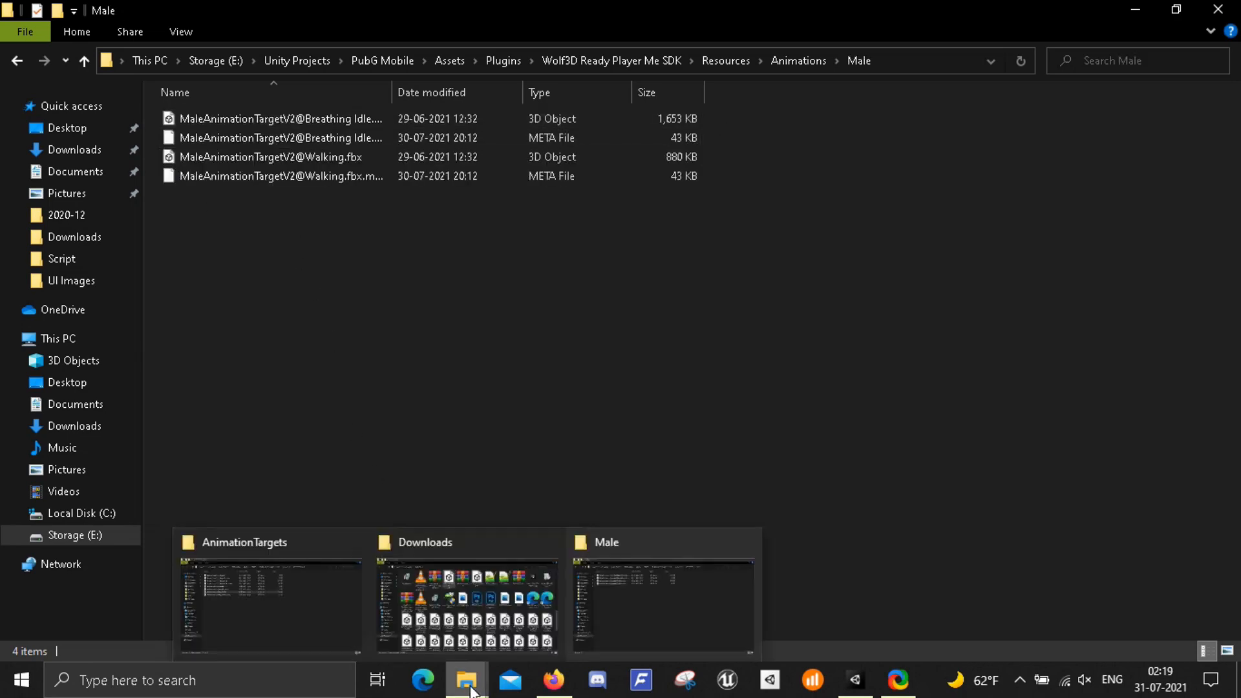
left_click(475, 591)
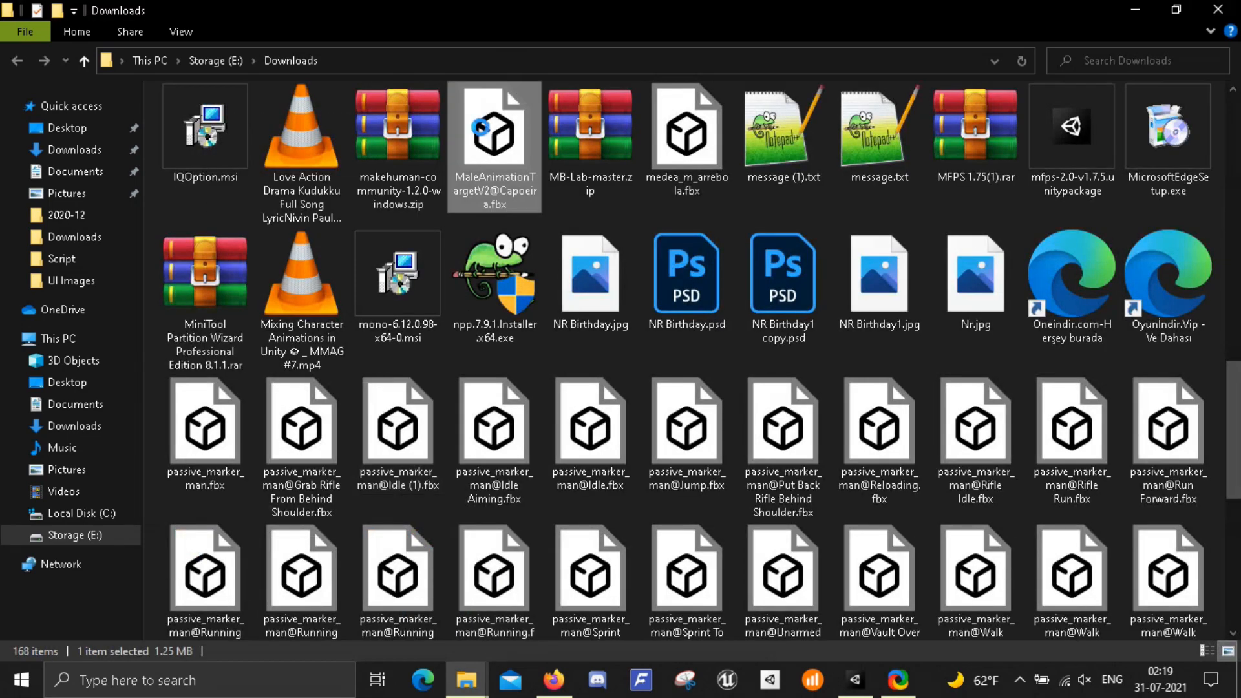
right_click(482, 125)
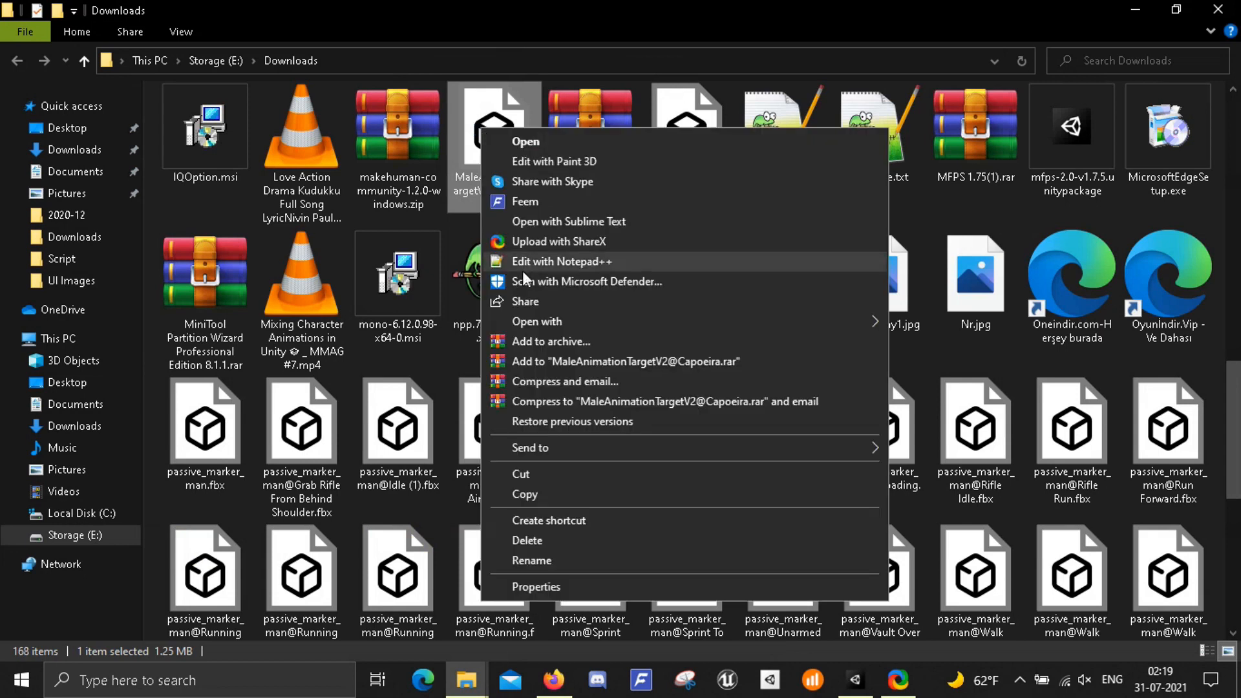
left_click(510, 495)
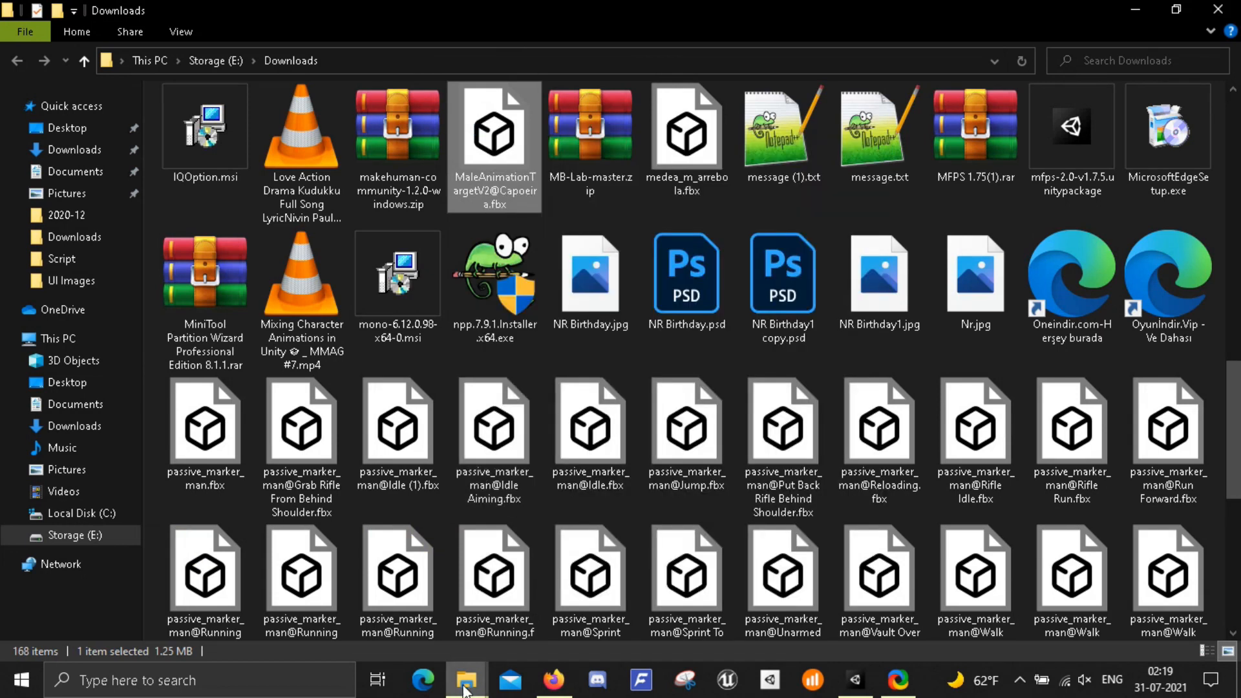
mouse_move(466, 682)
left_click(585, 611)
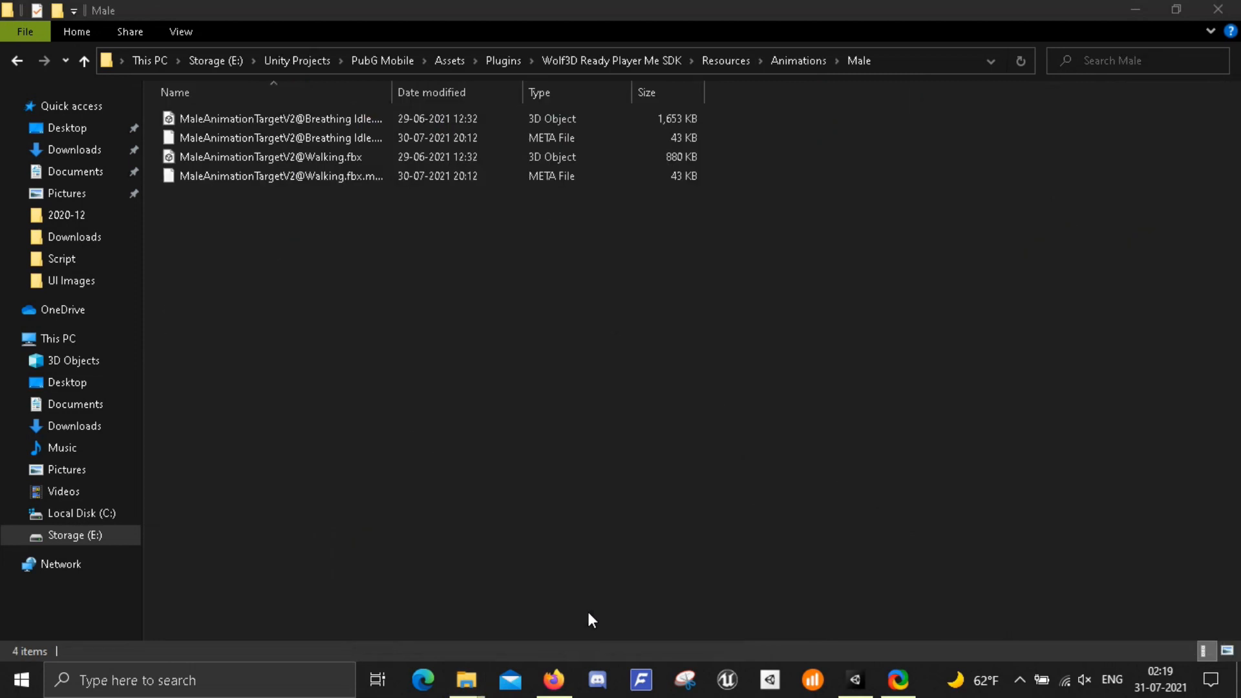
right_click(455, 305)
left_click(484, 431)
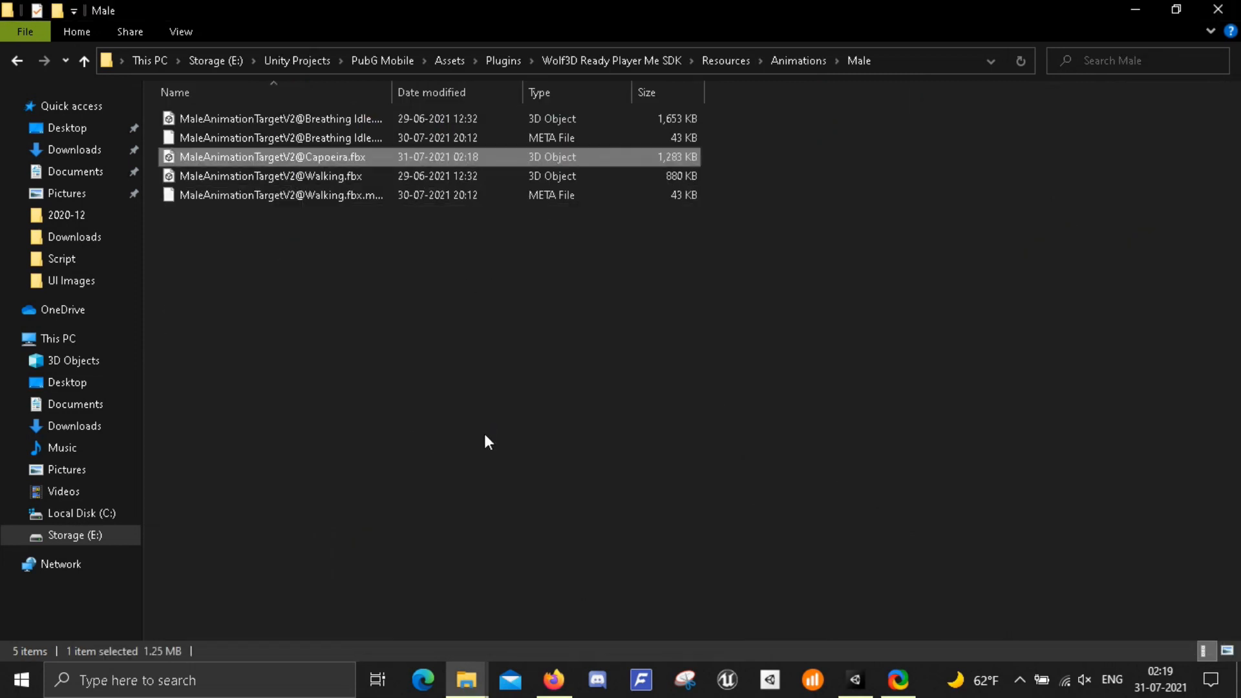
Return to Unity so the new animation imports, and close the Avatar Loader window
mouse_move(853, 678)
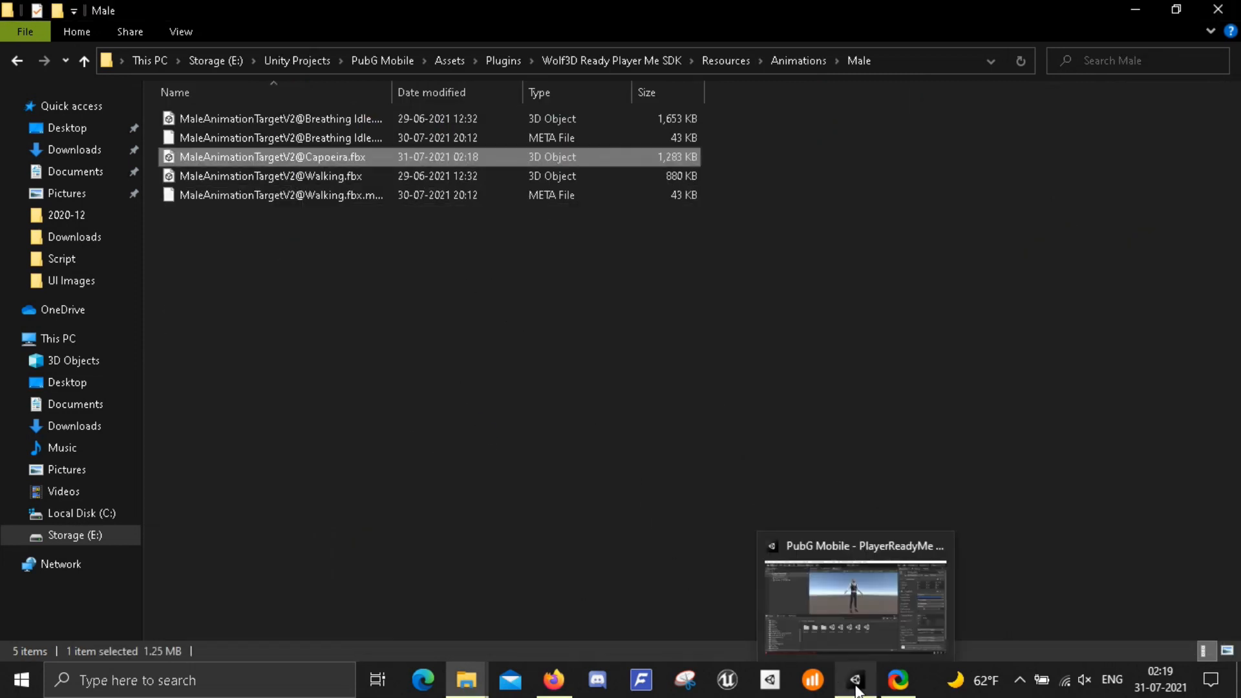
left_click(859, 598)
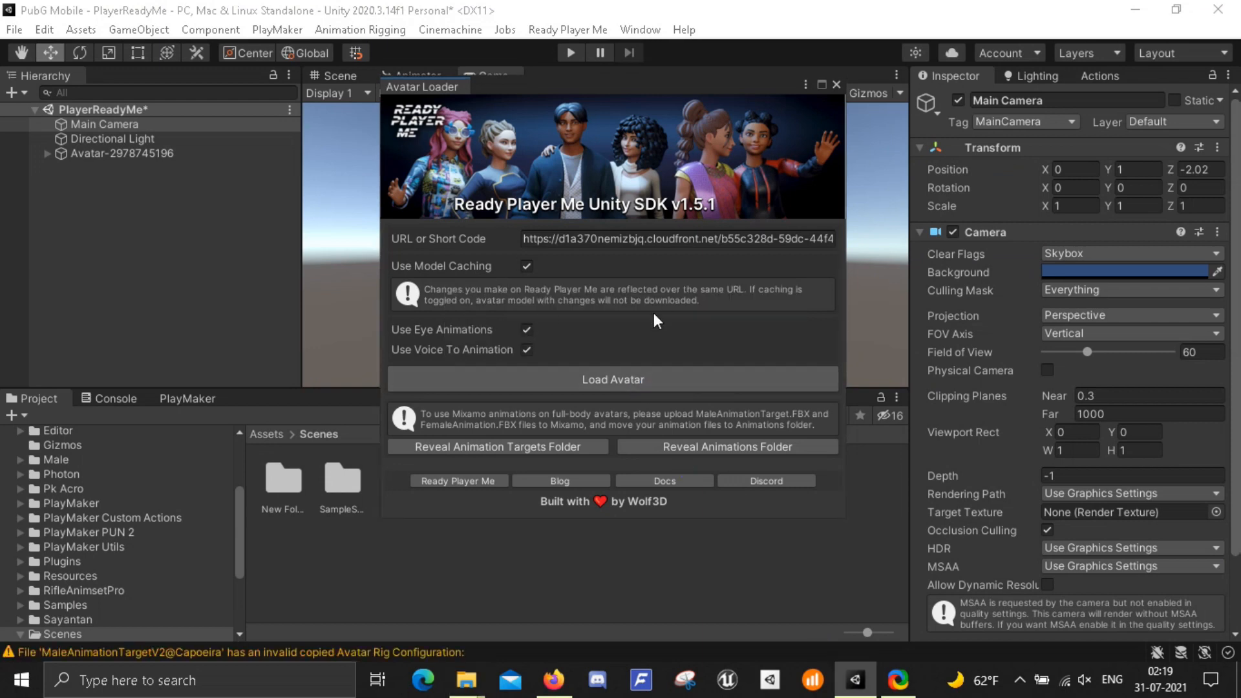
left_click(834, 85)
Browse the project to Plugins/Wolf3D Ready Player Me SDK/Resources/Animations/Male and select the MaleAnimationTargetV2@Capoeira model
scroll(72, 460, "down", 3)
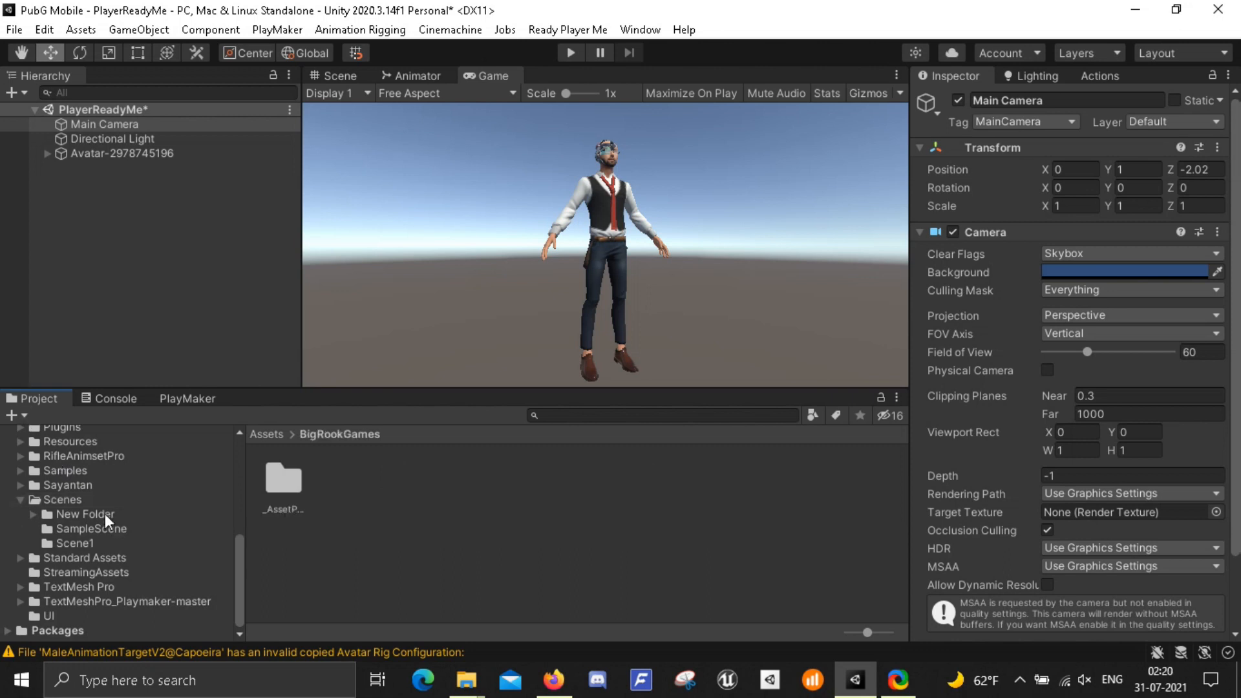
left_click_drag(241, 545, 250, 513)
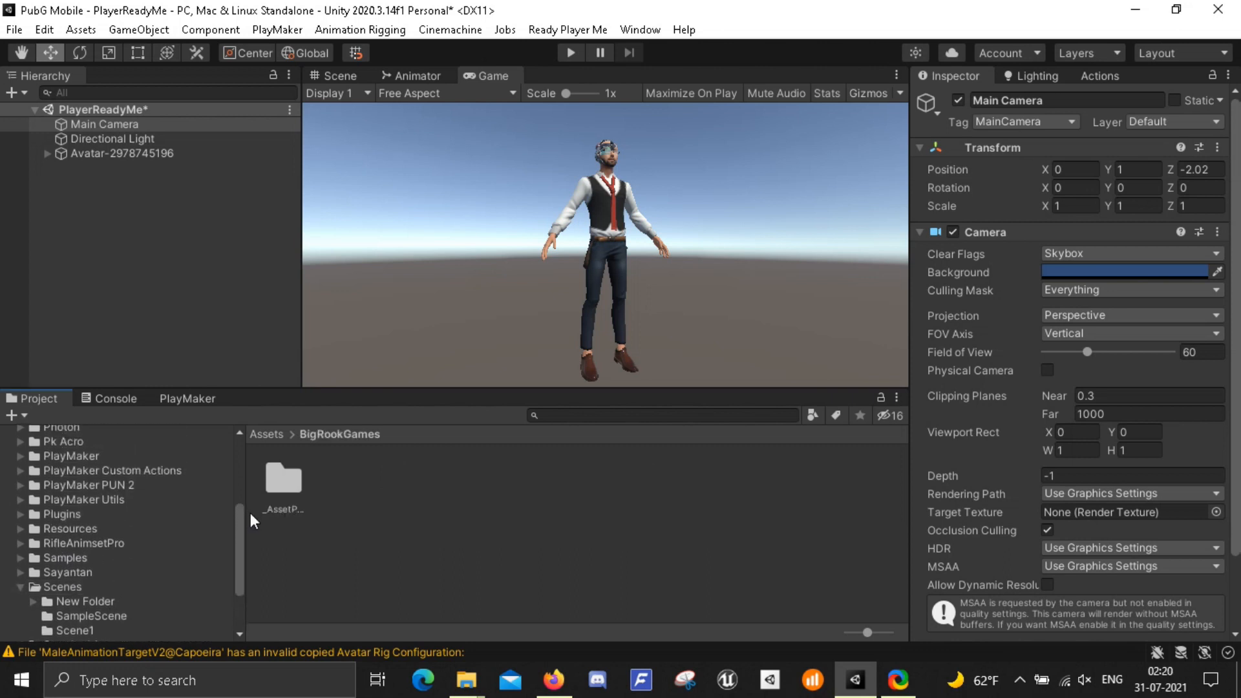
left_click(59, 514)
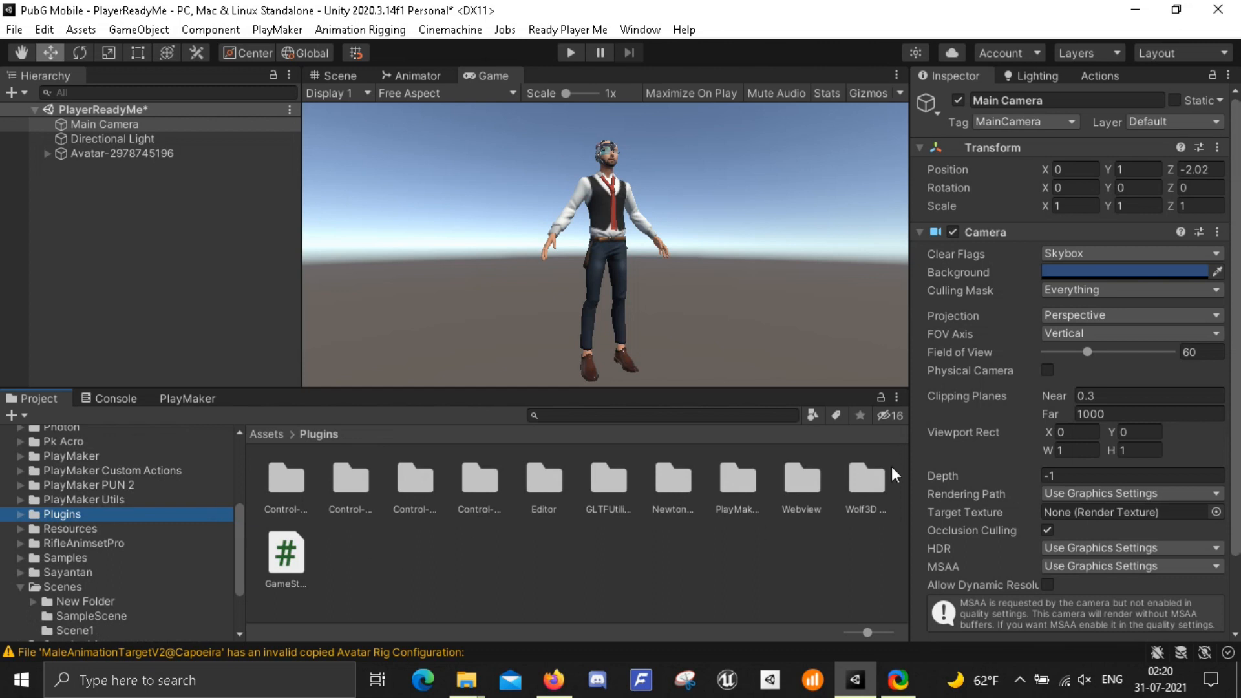
double_click(866, 481)
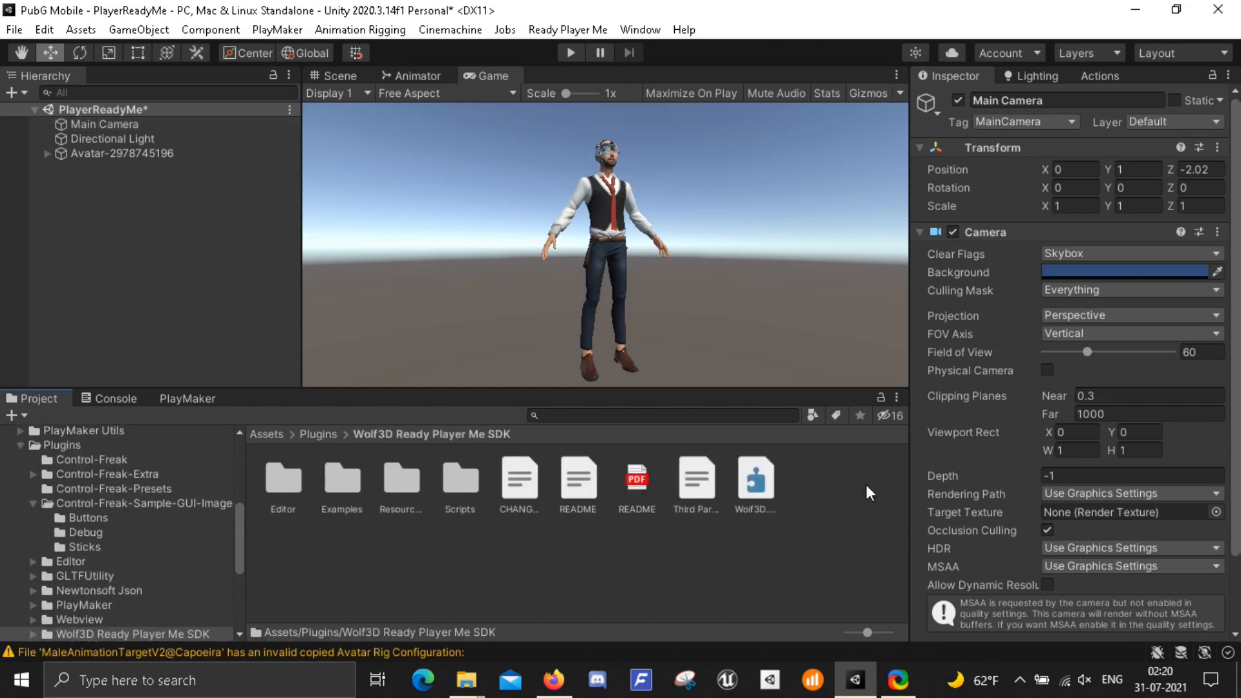
double_click(389, 480)
left_click(287, 483)
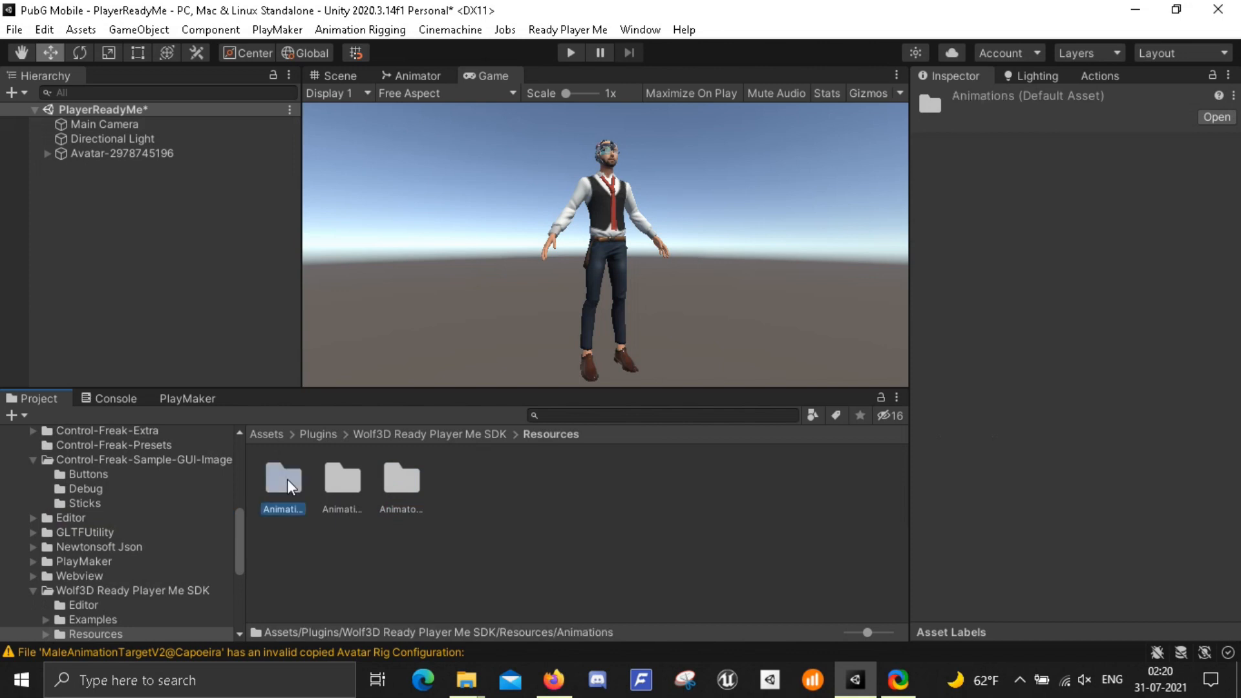
double_click(287, 479)
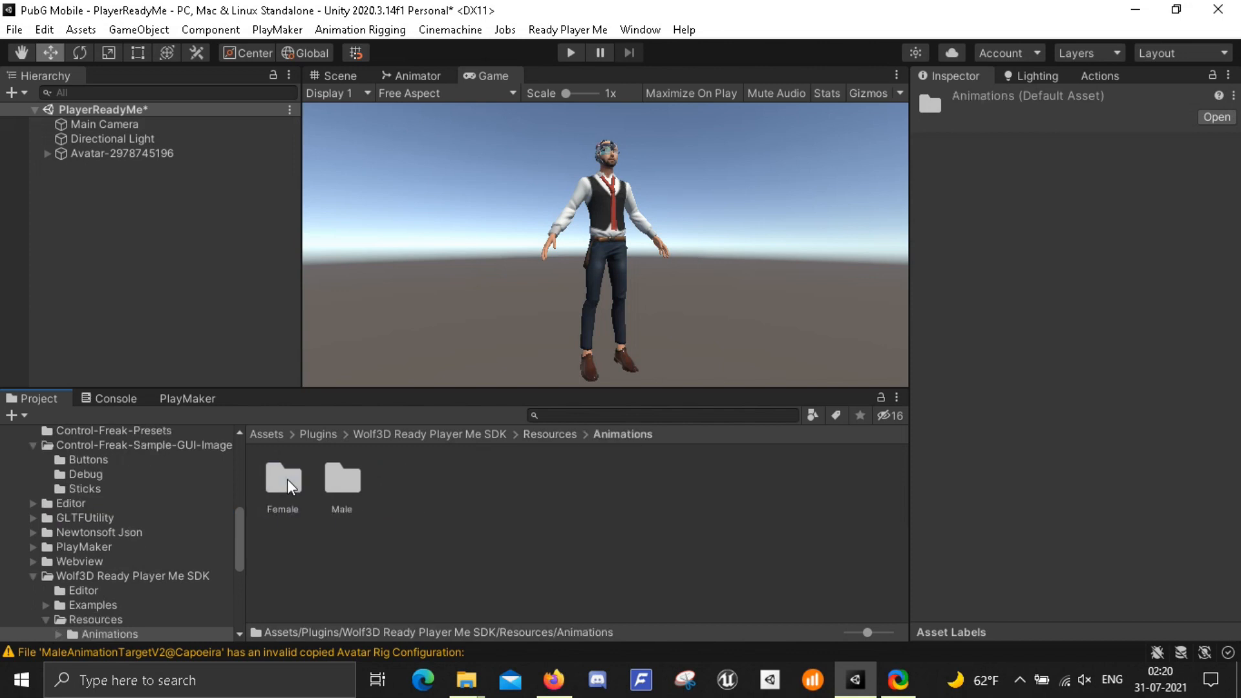
double_click(349, 494)
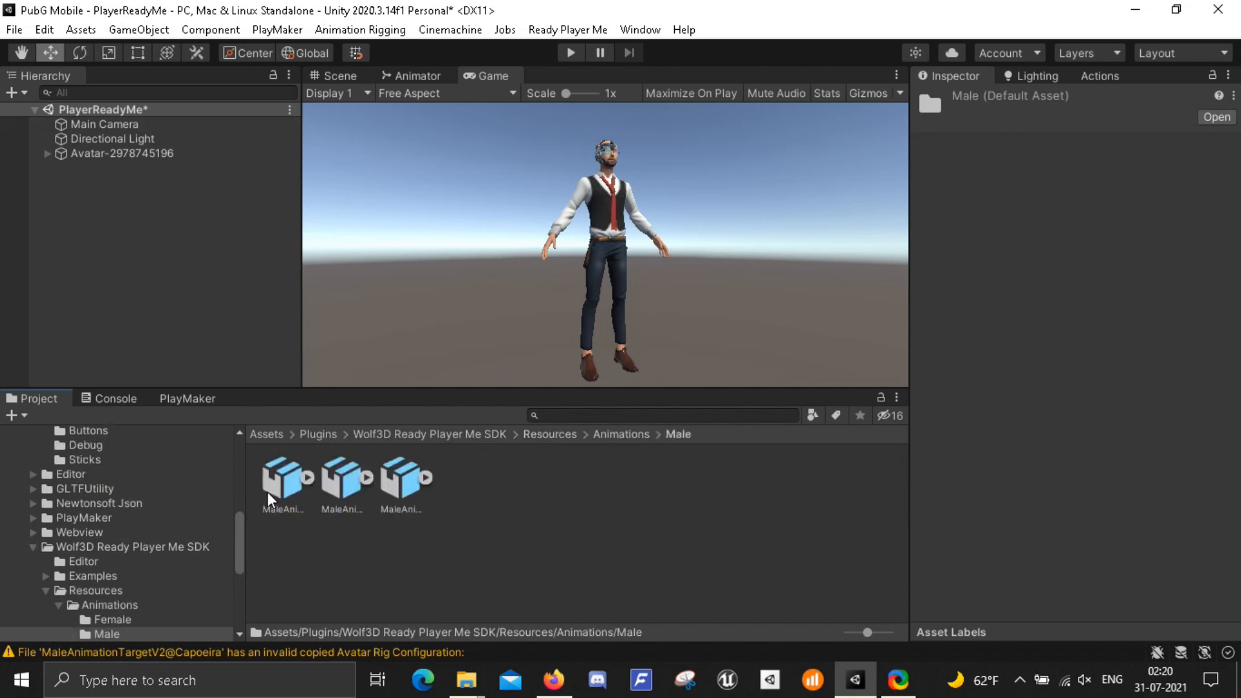
left_click(397, 499)
left_click(340, 479)
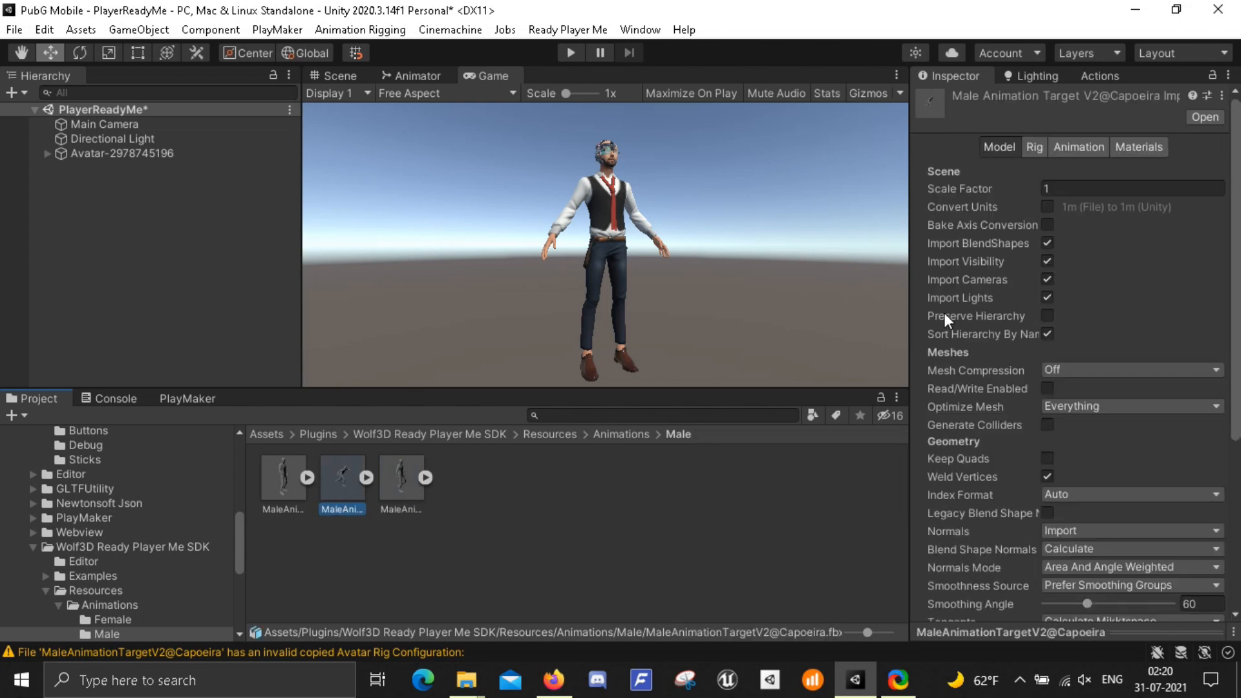
Update the Capoeira model's humanoid rig from its MaleAnimationTargetV2Avatar source and apply the import settings
left_click(1039, 148)
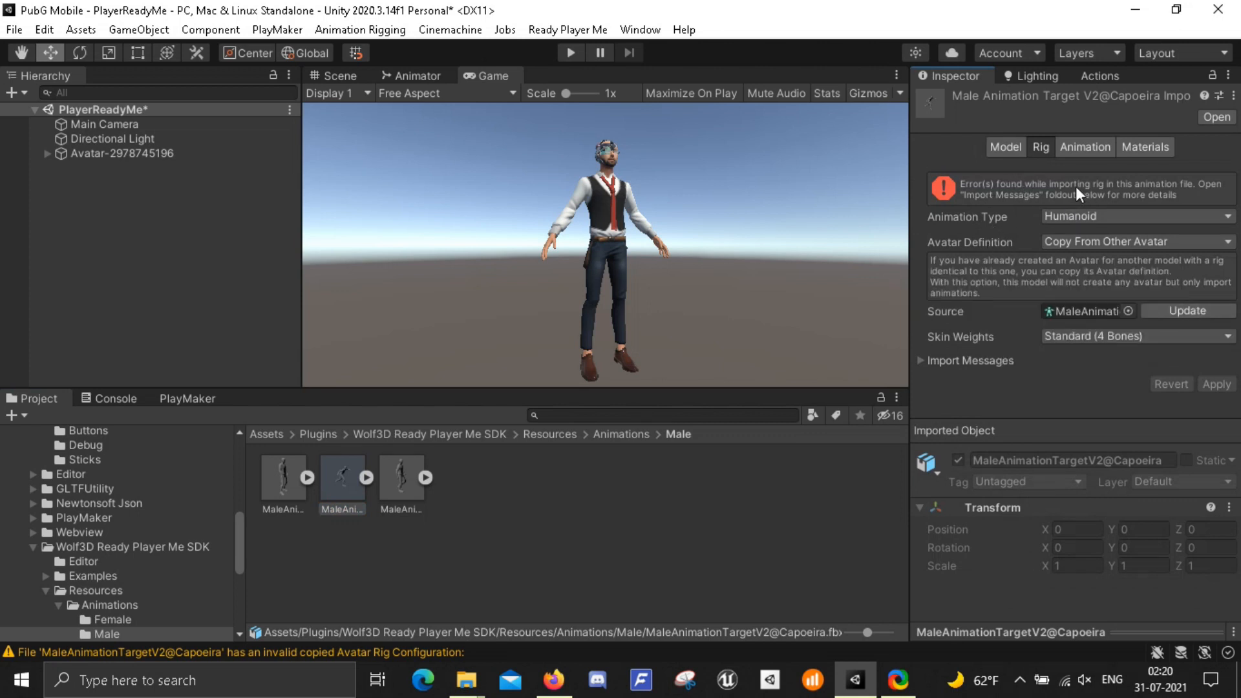
left_click(1153, 310)
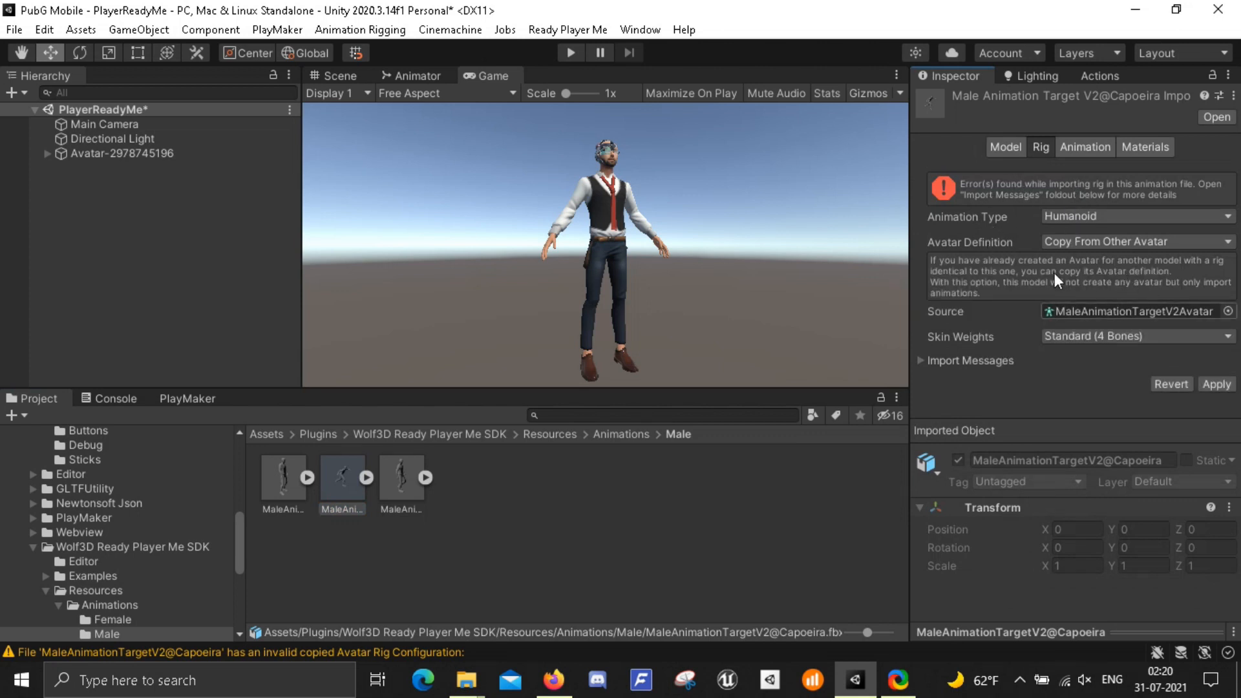
left_click(1216, 384)
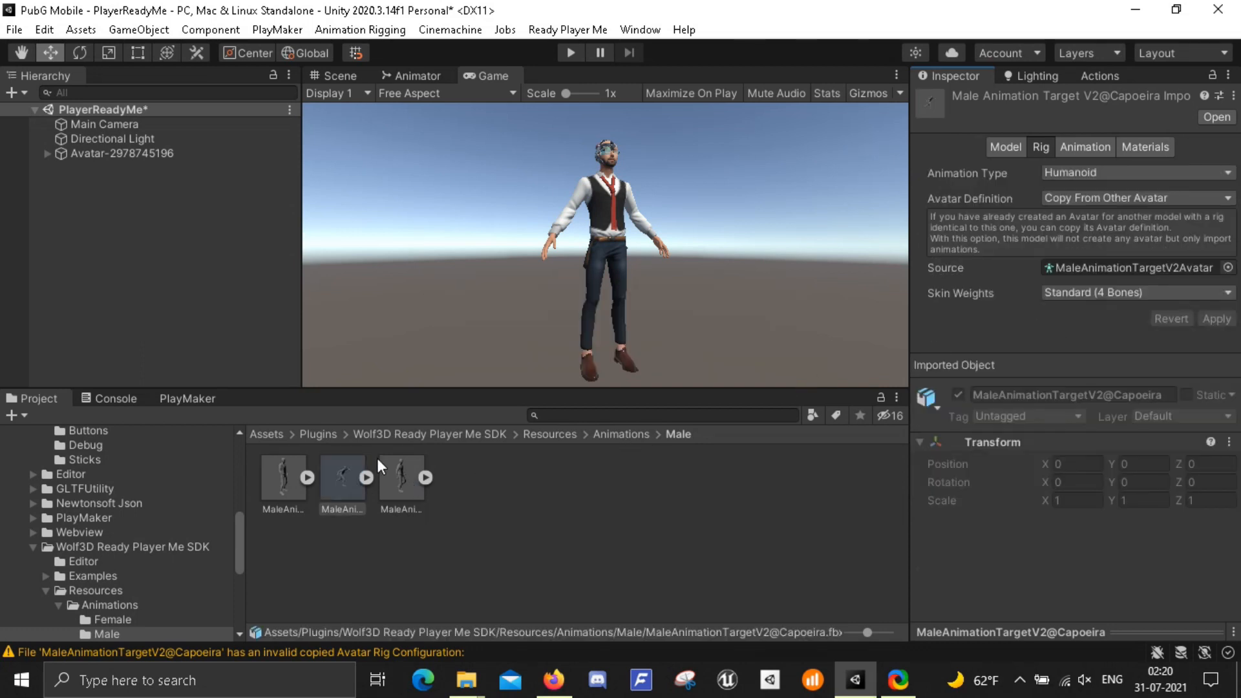
Find the MaleFullbody animator controller in the SDK's Resources/AnimatorControllers folder and open its state graph
left_click(559, 434)
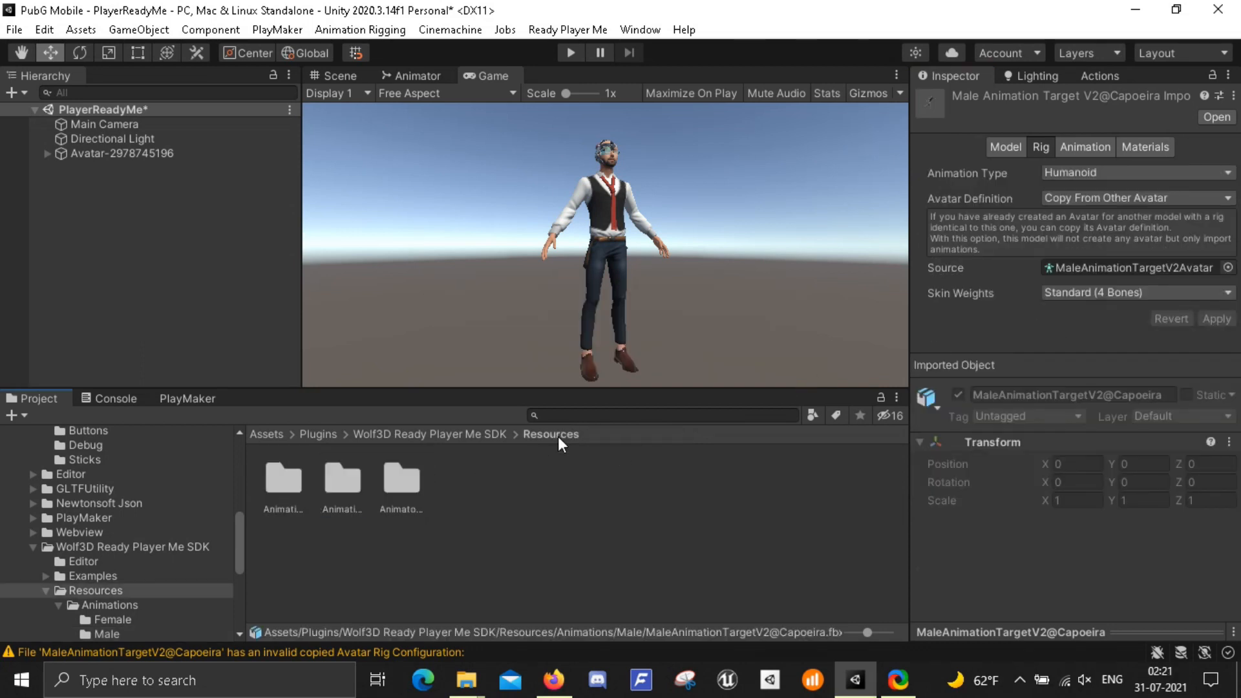
double_click(342, 479)
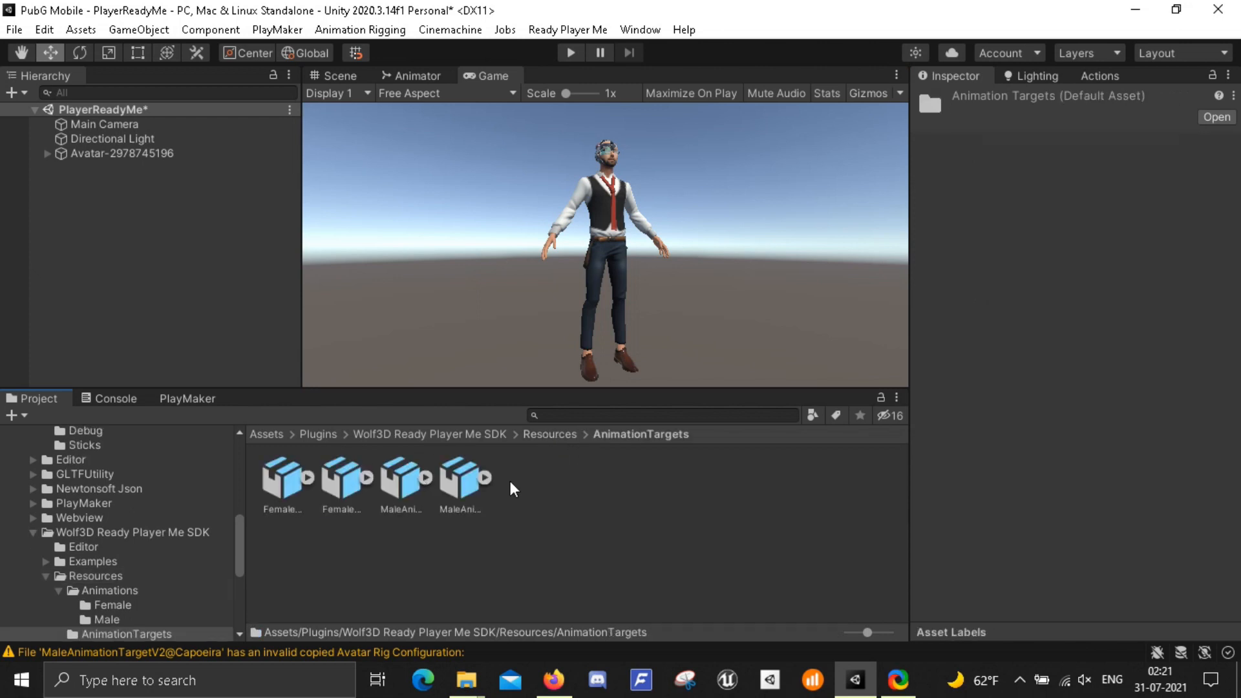
left_click(563, 433)
double_click(405, 482)
left_click(343, 479)
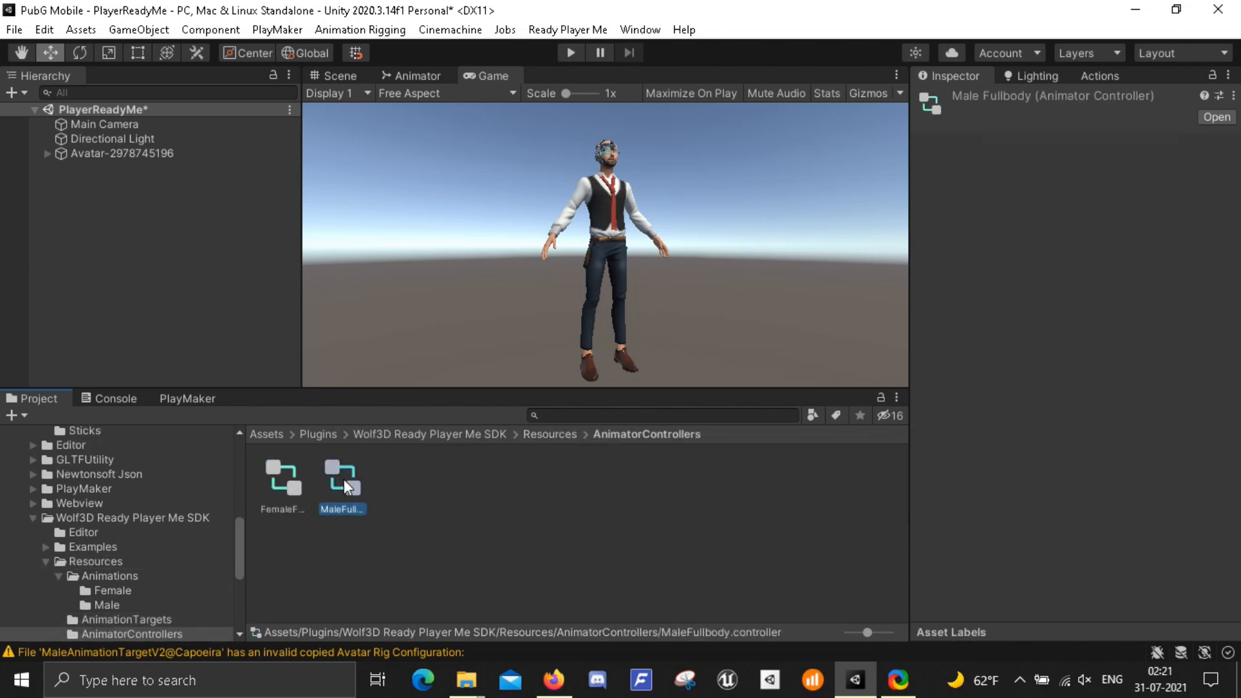
double_click(343, 479)
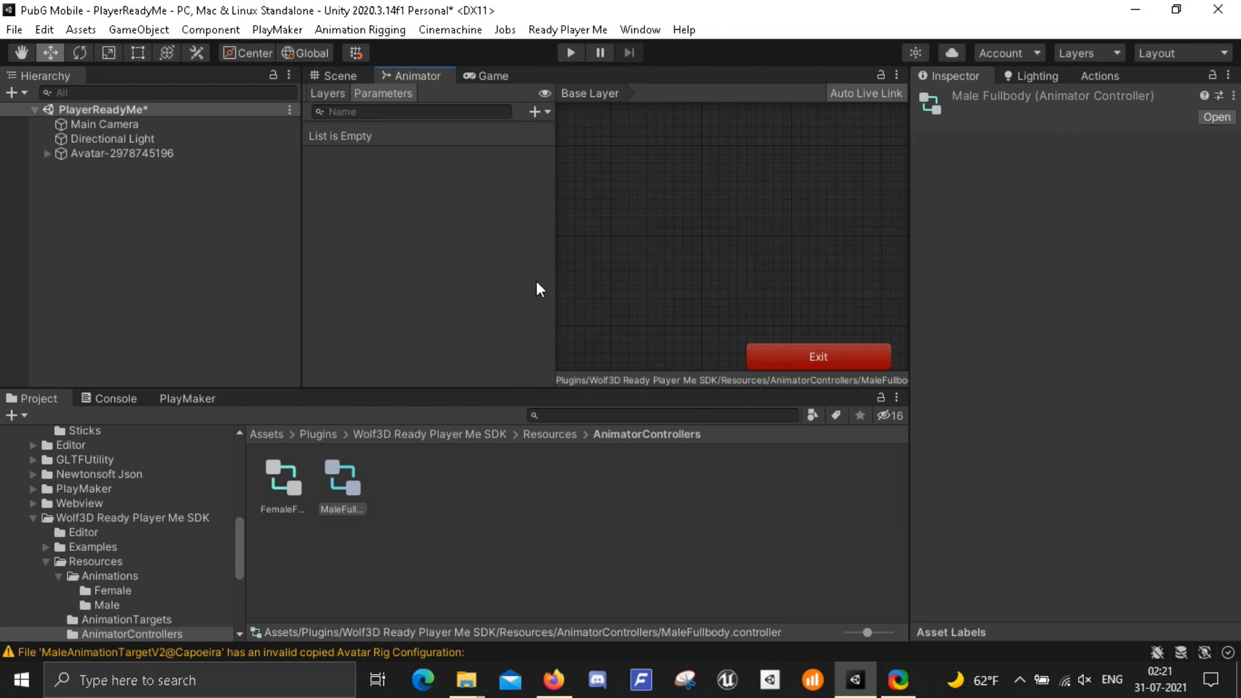
Move the Idle state further down in the MaleFullbody graph to make room beneath Entry
scroll(697, 242, "up", 3)
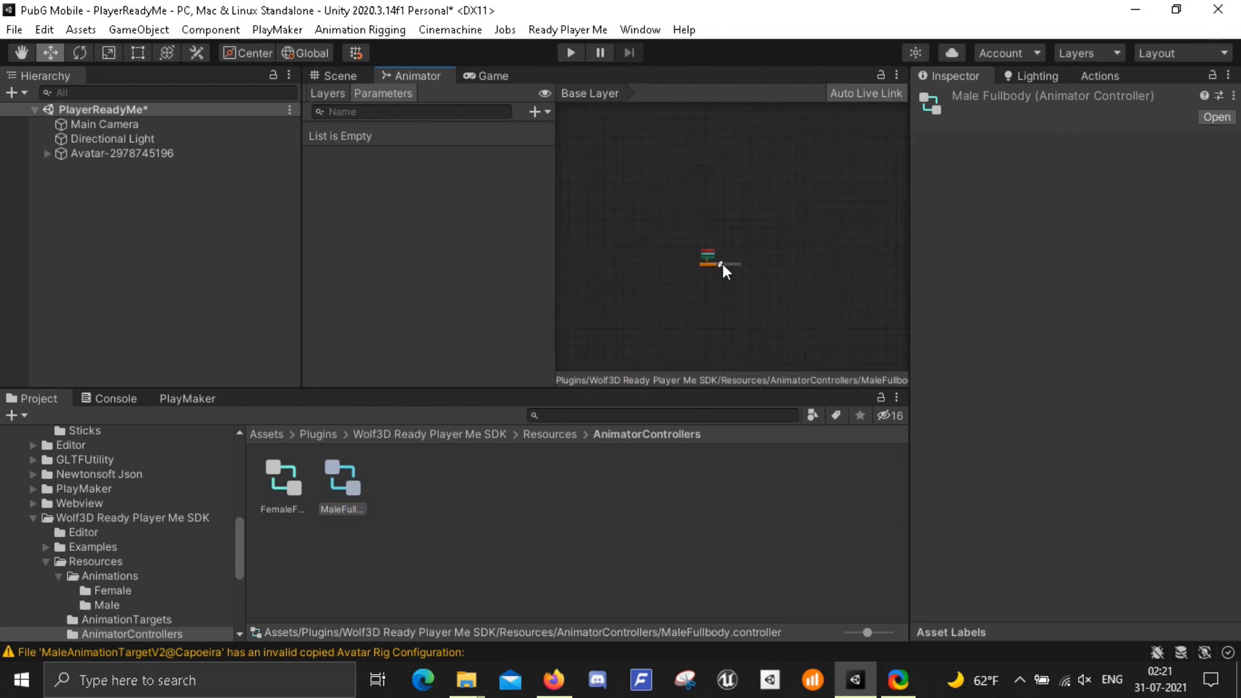
scroll(723, 264, "up", 5)
scroll(754, 229, "up", 2)
scroll(754, 229, "down", 1)
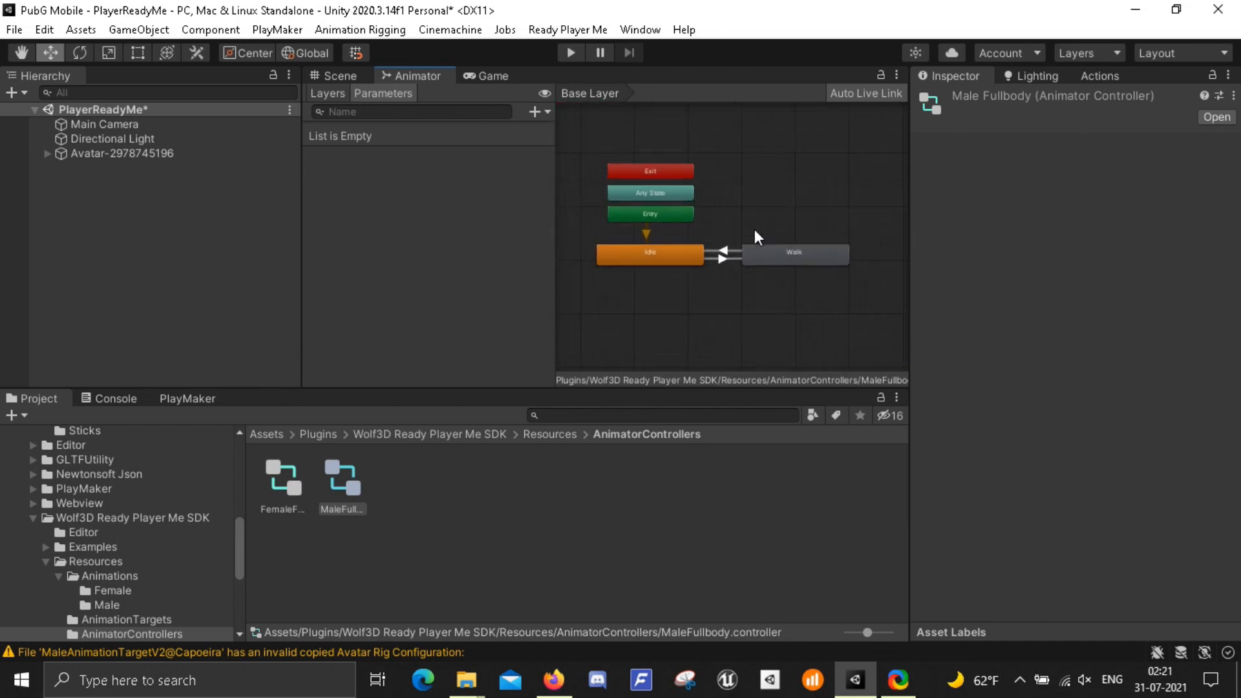
left_click(595, 261)
left_click_drag(596, 261, 605, 316)
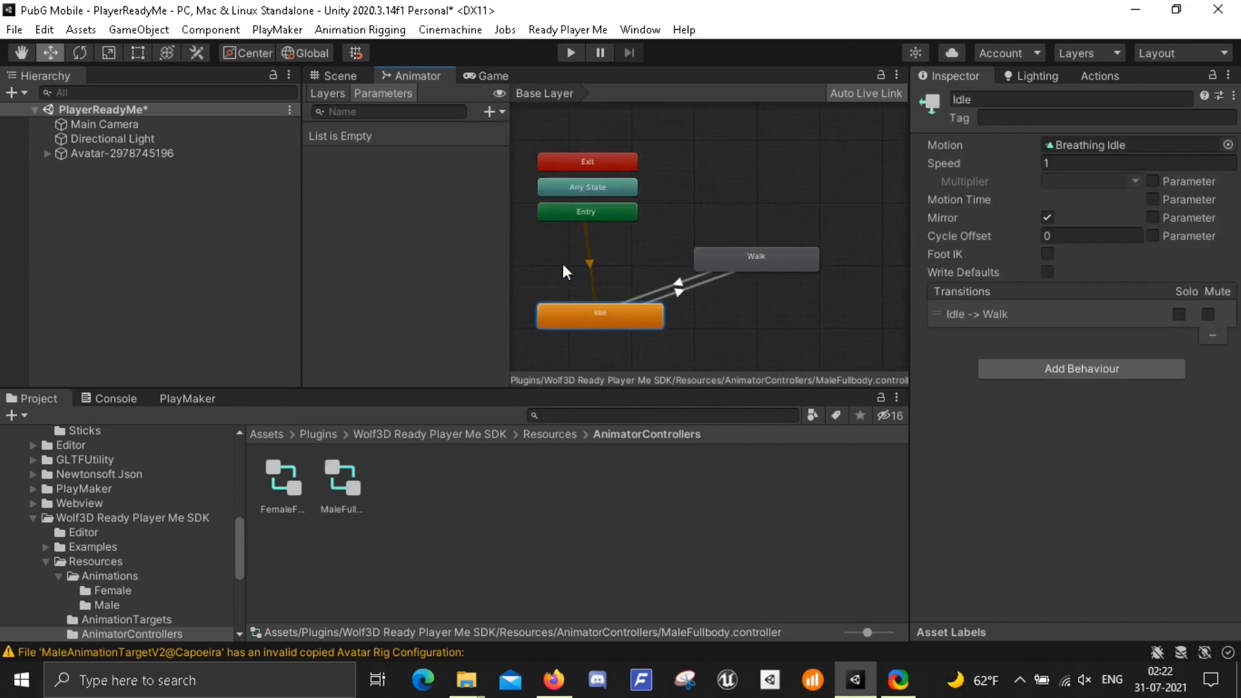
left_click(583, 214)
right_click(583, 214)
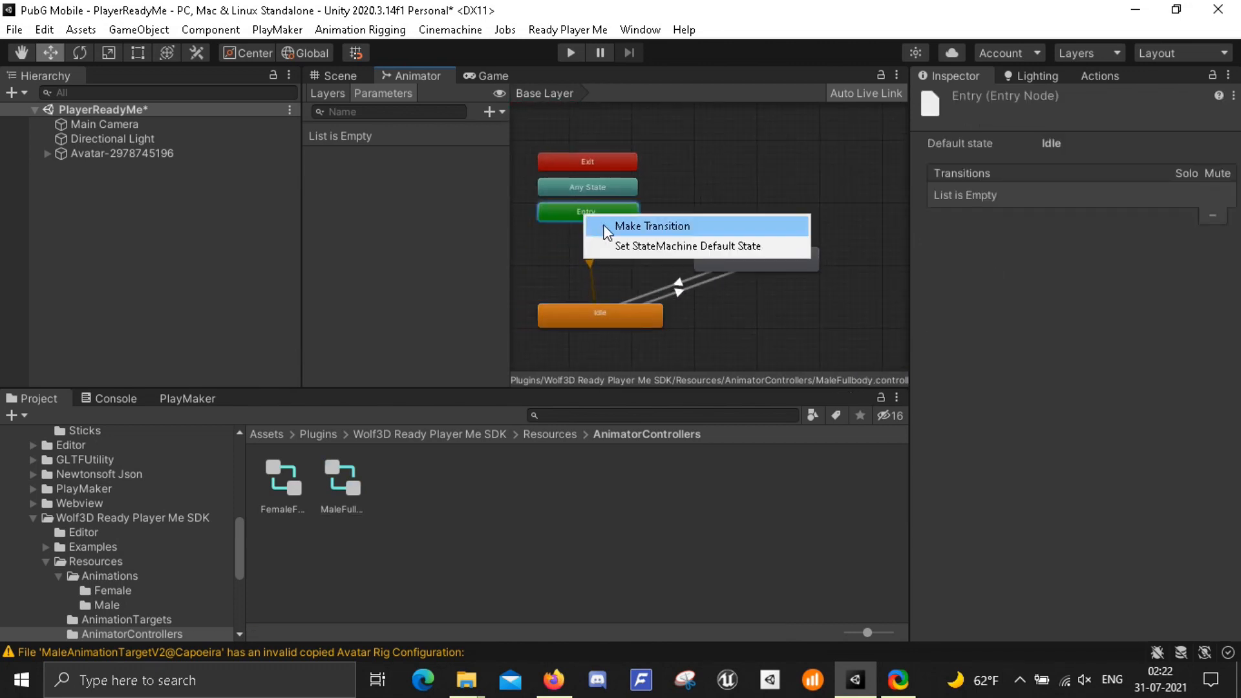
left_click(603, 223)
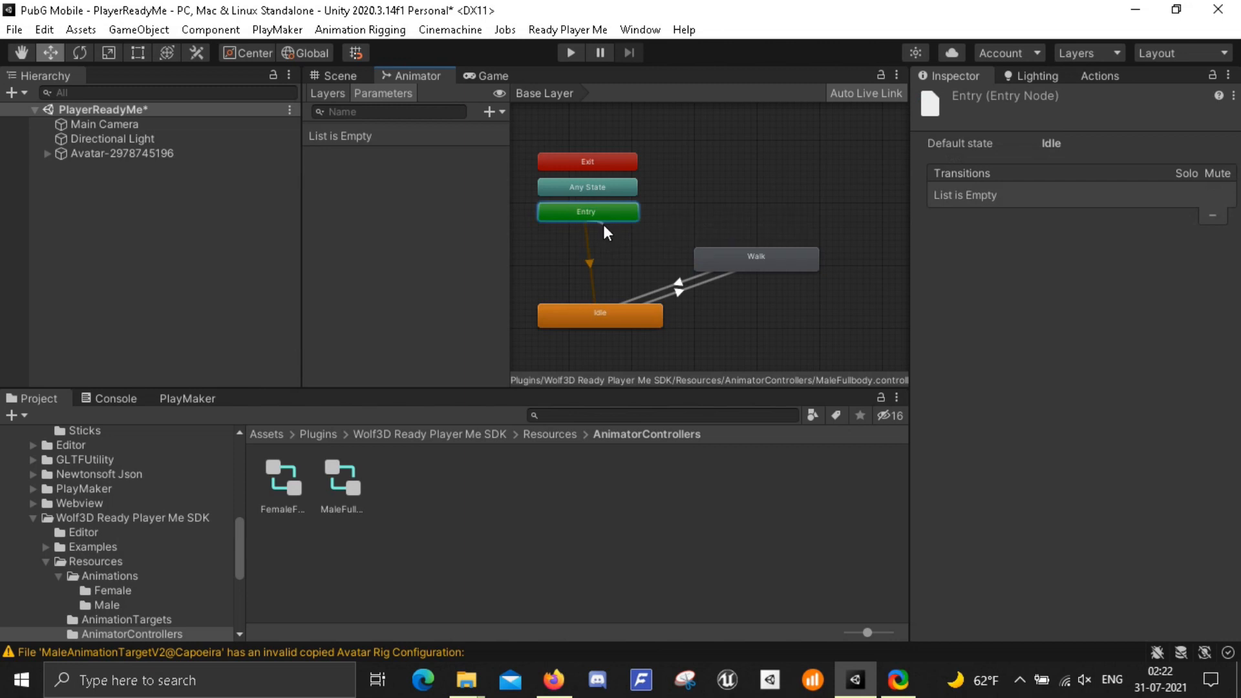
left_click(556, 263)
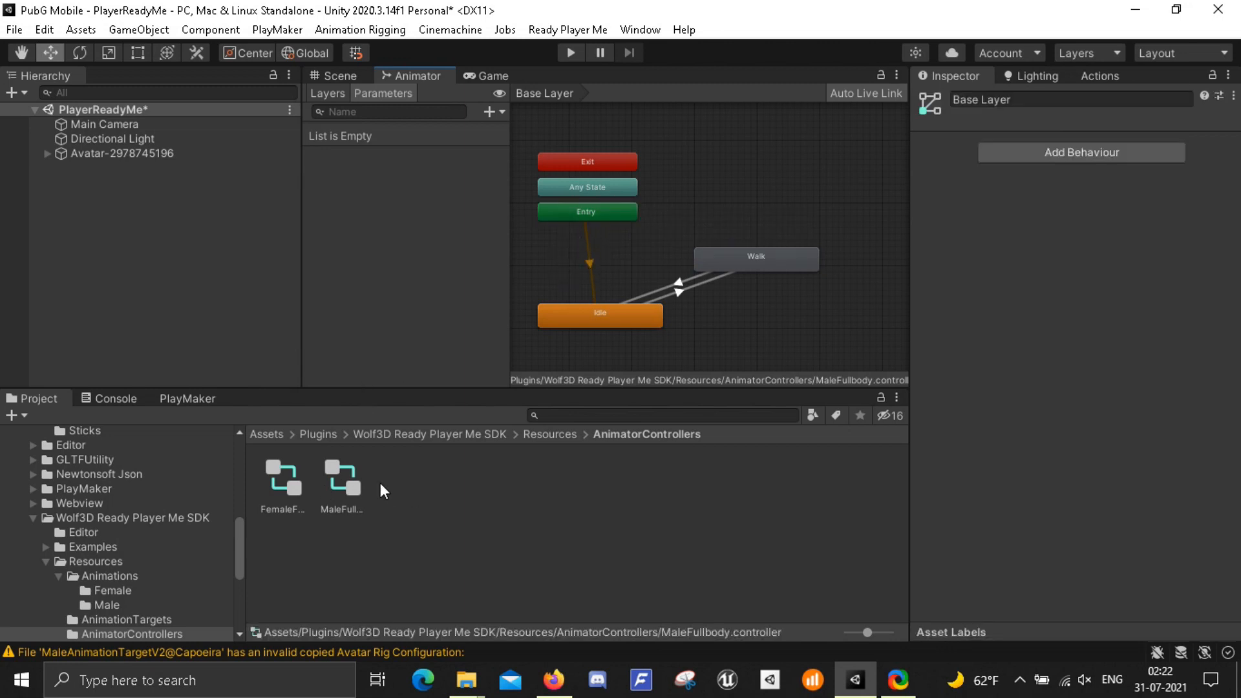
Add the Capoeira animation from Resources/Animations/Male to the graph as a state between Entry and Idle
left_click(542, 436)
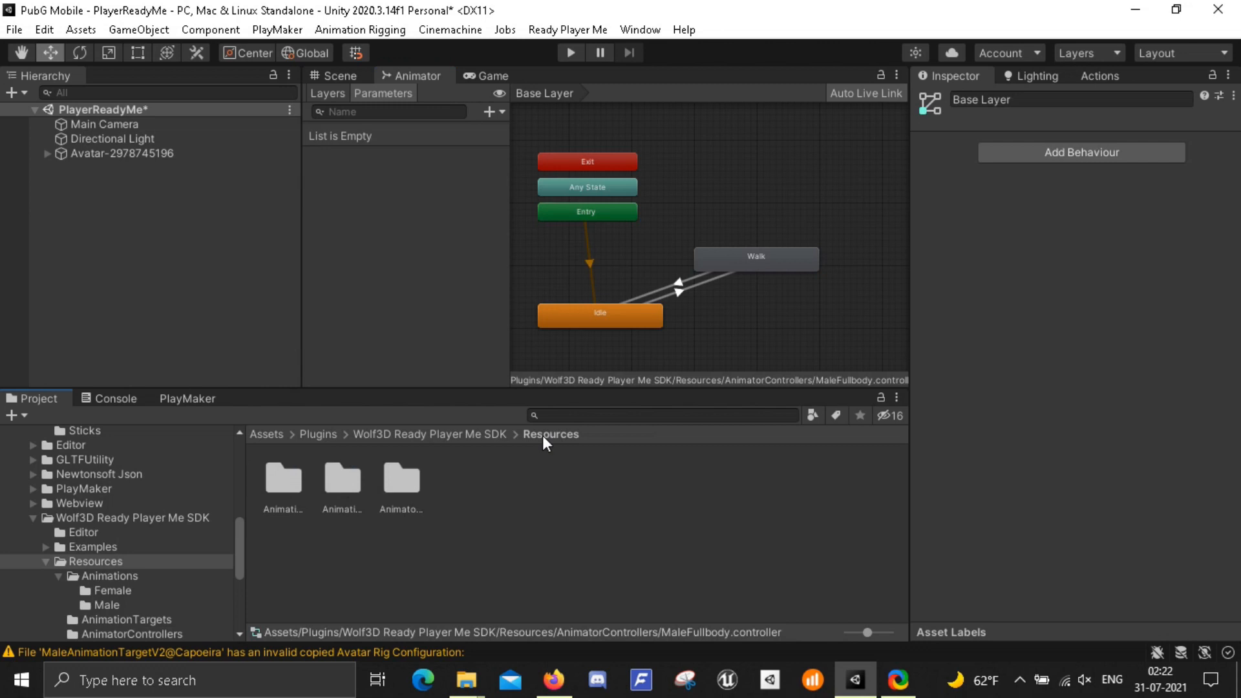
double_click(294, 475)
double_click(342, 481)
left_click_drag(340, 475, 576, 253)
Create transitions from Entry to Capoeira and from Capoeira to Idle
left_click(596, 211)
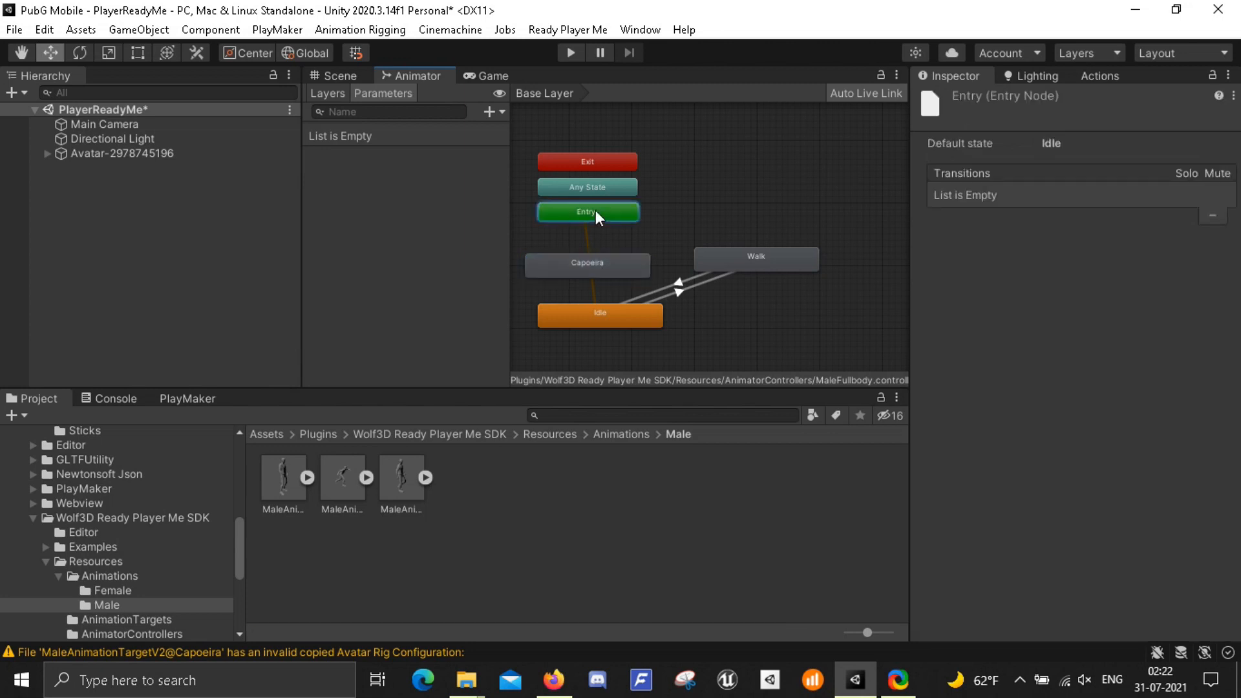
right_click(596, 210)
left_click(609, 224)
left_click(582, 265)
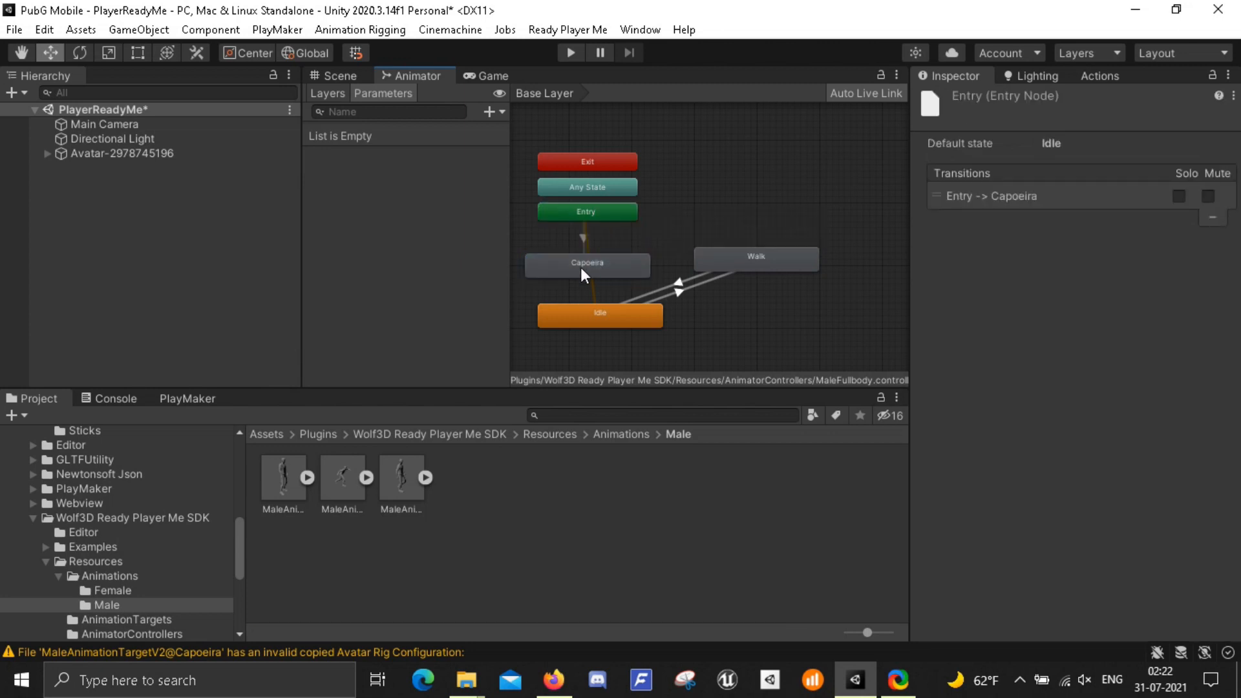
left_click(608, 263)
right_click(608, 263)
left_click(636, 274)
left_click(591, 311)
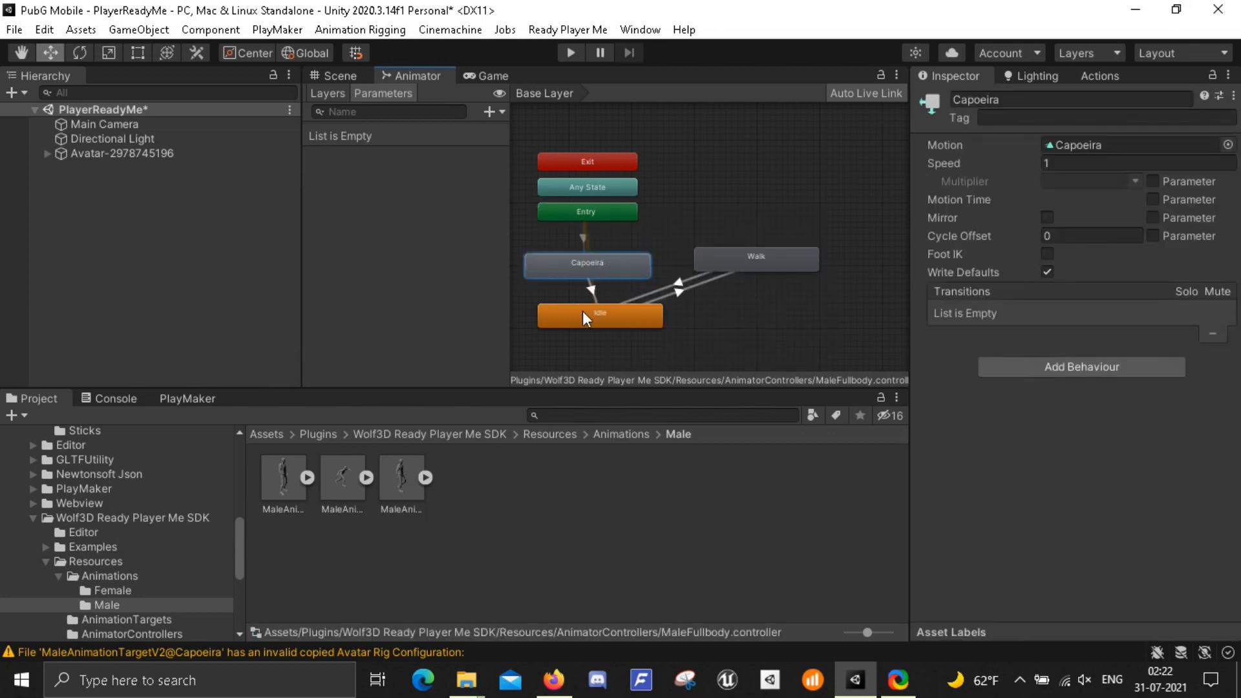
Make Capoeira the layer's default state and nudge it slightly closer to Entry
left_click(591, 282)
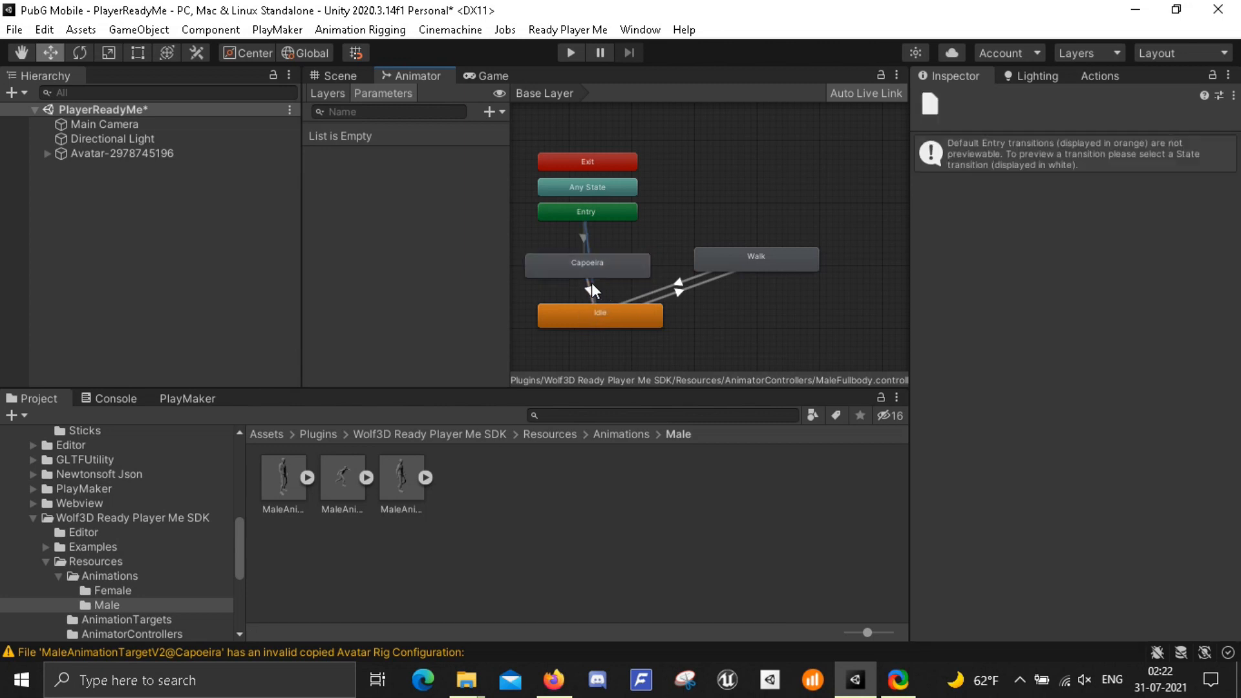
left_click(590, 265)
right_click(589, 265)
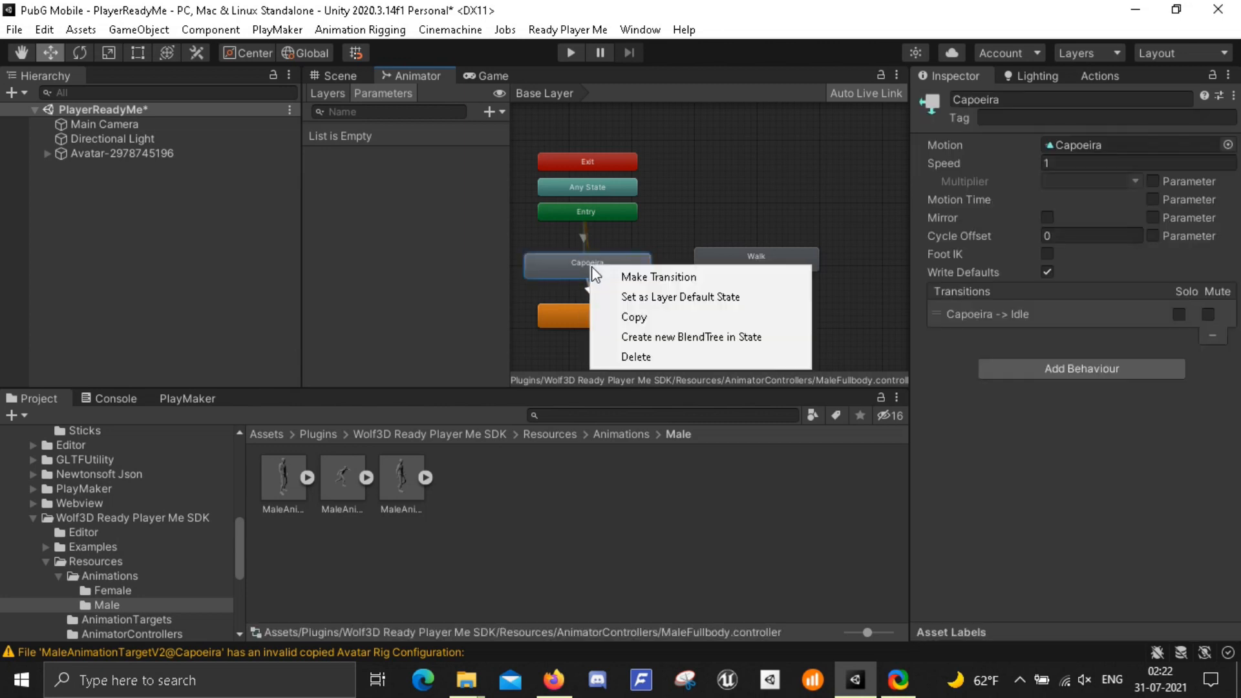
left_click(613, 297)
mouse_move(596, 261)
left_mouse_down()
mouse_move(645, 260)
mouse_move(582, 266)
mouse_move(596, 258)
left_mouse_up()
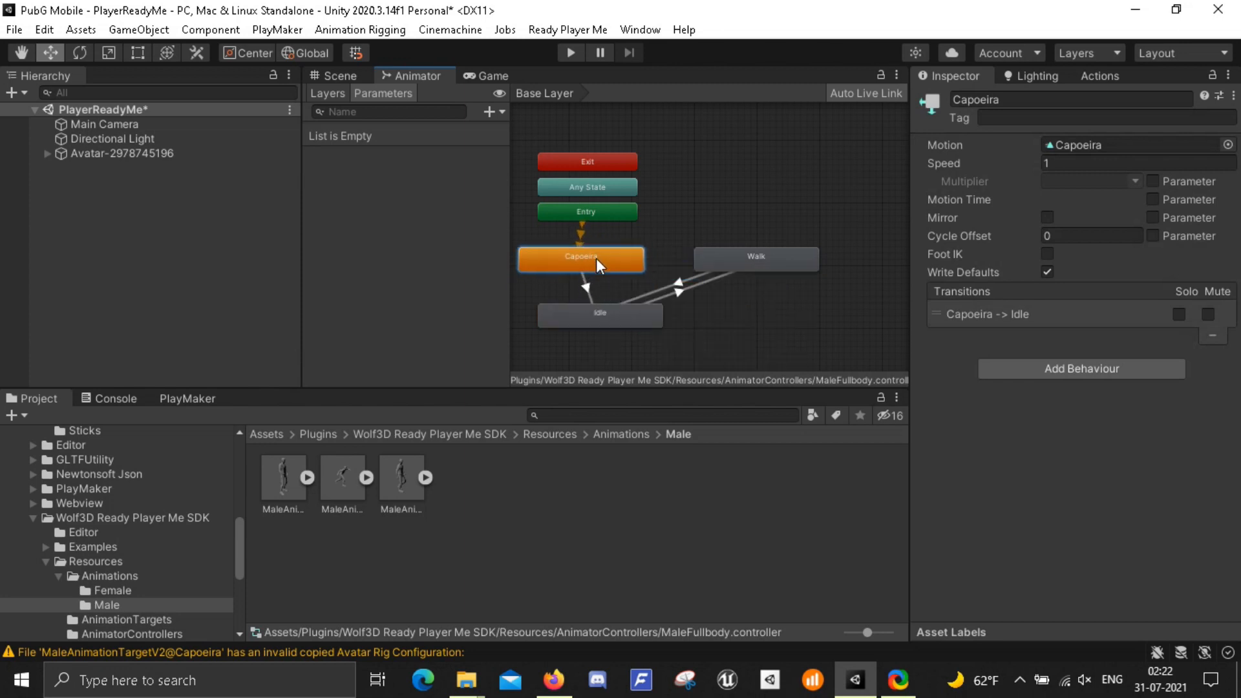
Delete the Walk state together with its transitions from the MaleFullbody graph
left_click(681, 282)
left_click(681, 291)
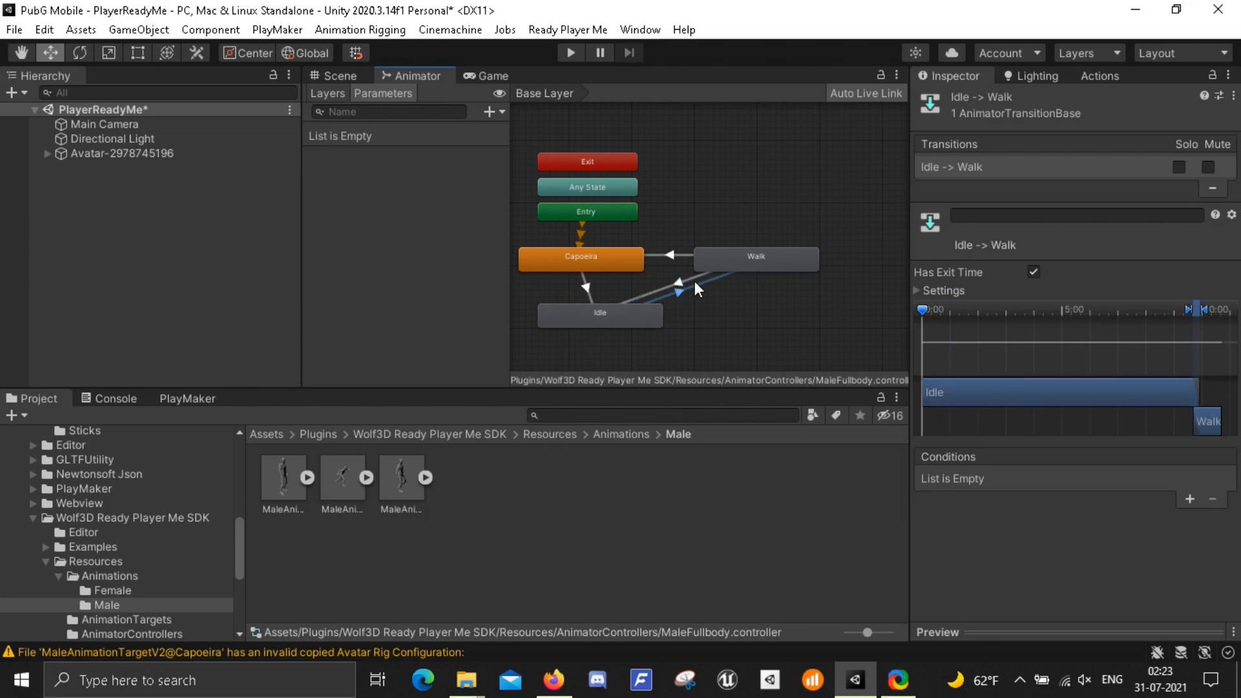
left_click(737, 259)
right_click(752, 257)
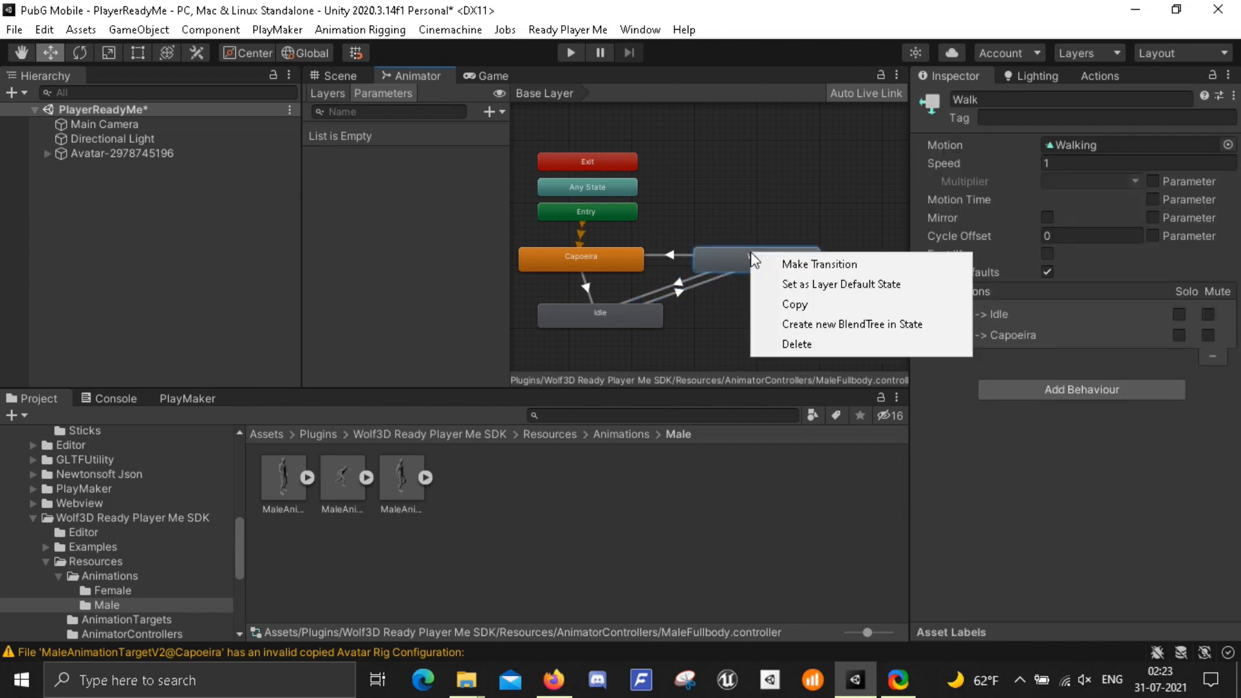
left_click(766, 346)
Create a transition from Idle back to Capoeira so the two states loop
right_click(618, 311)
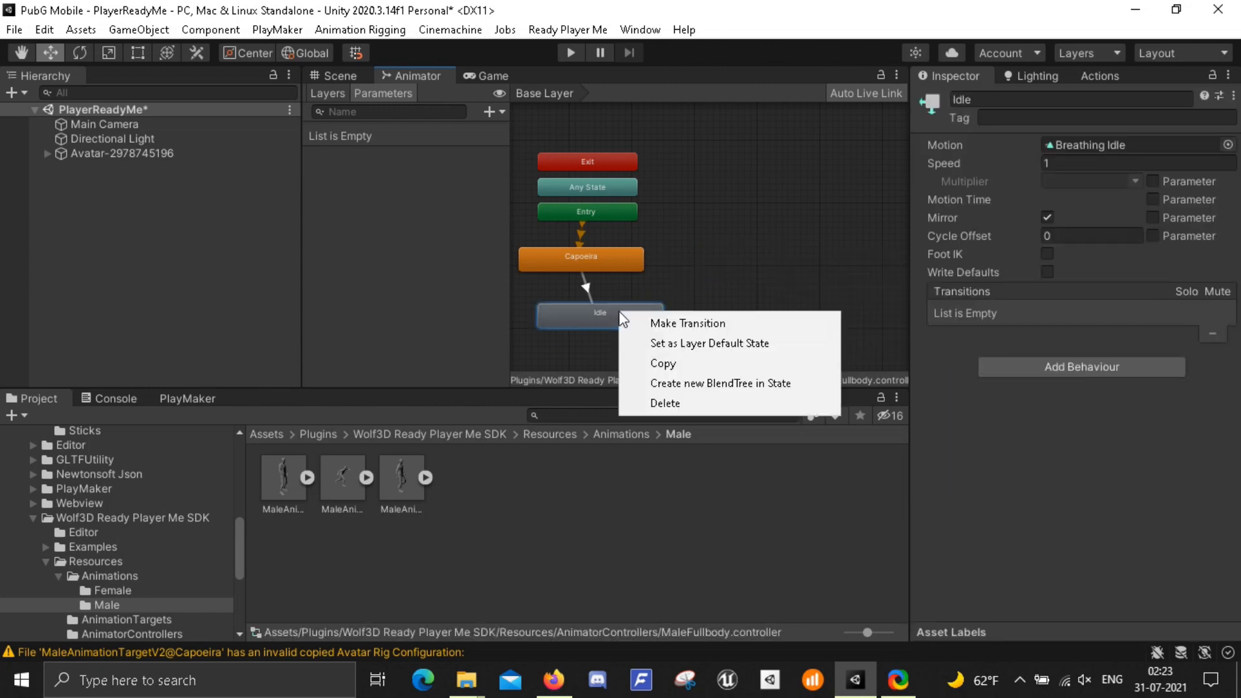
left_click(645, 325)
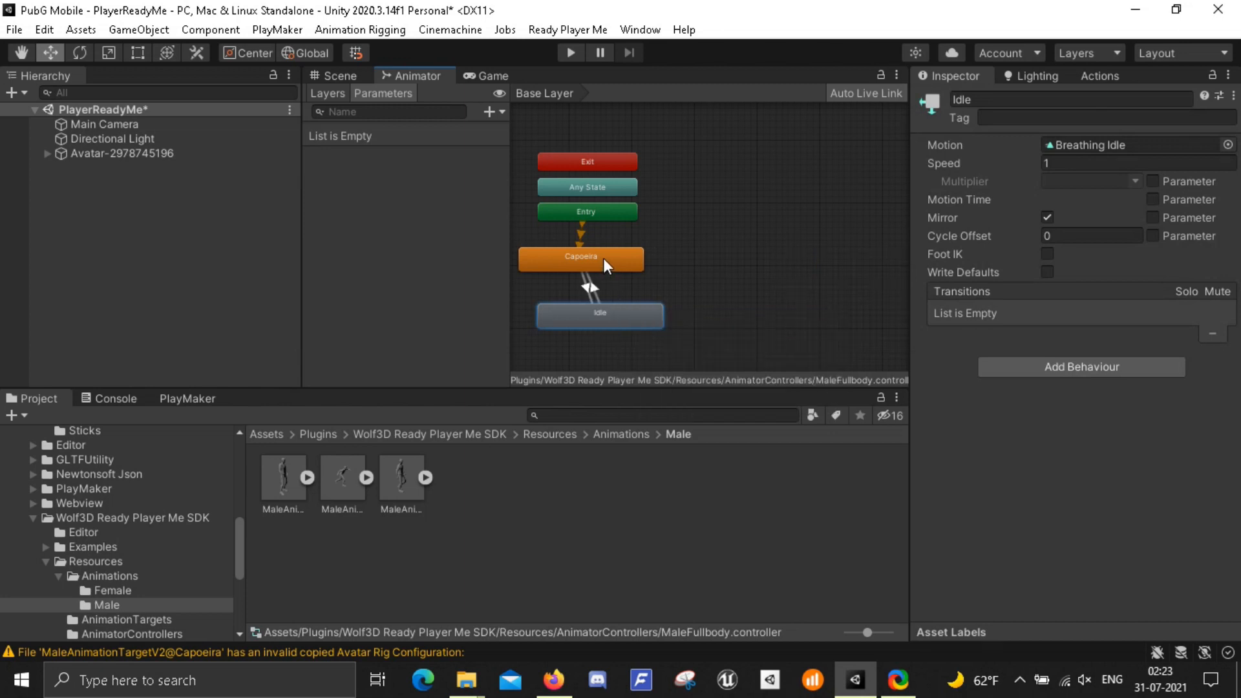
left_click(603, 258)
left_click(595, 284)
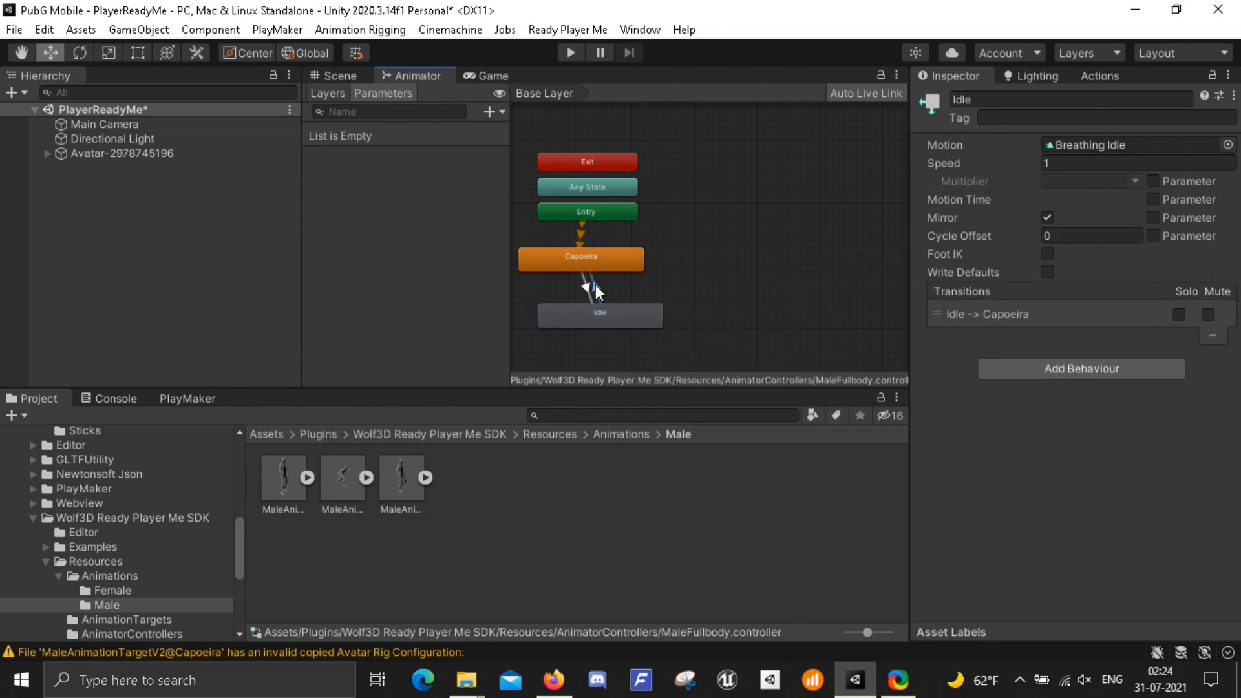
left_click(719, 282)
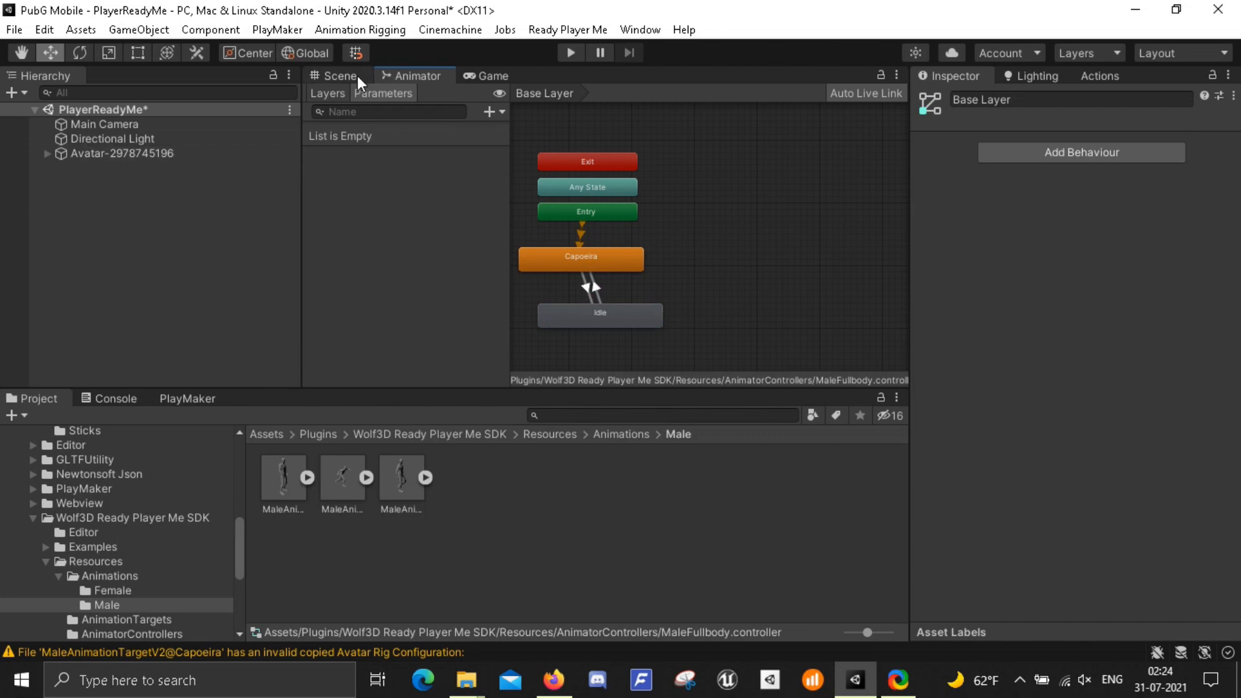
Play the scene in the Game view to check the avatar's animation, and stop it again
left_click(481, 79)
left_click(571, 51)
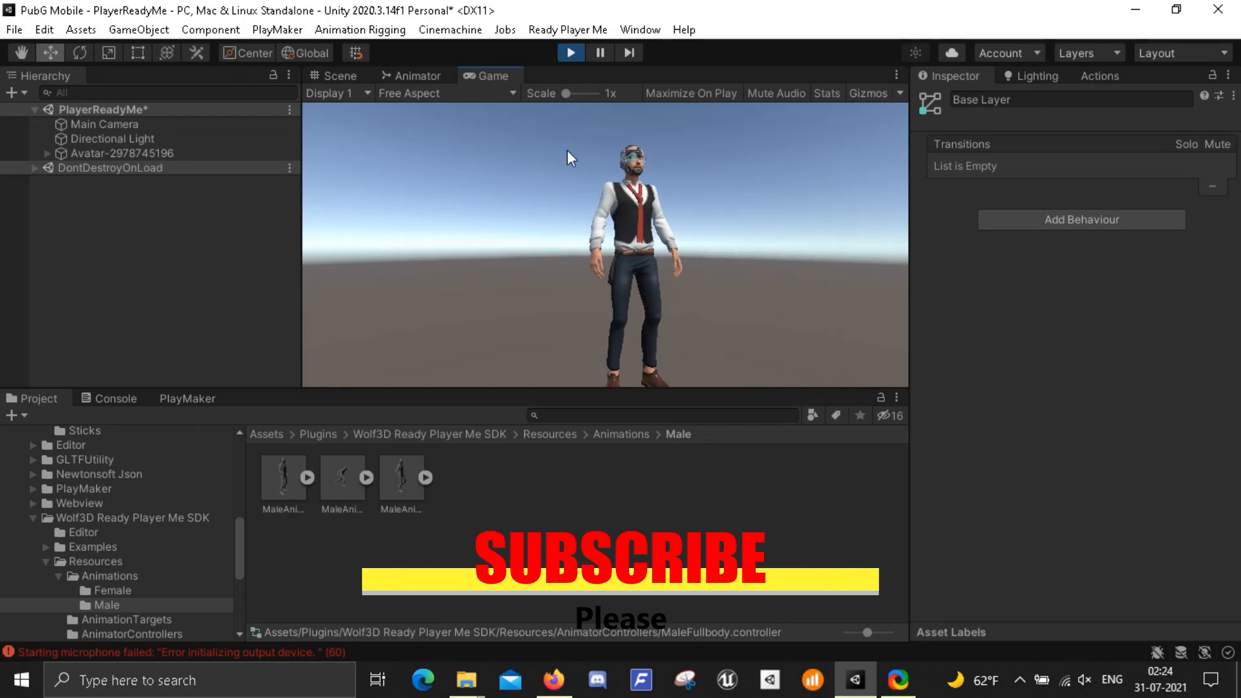
left_click(570, 53)
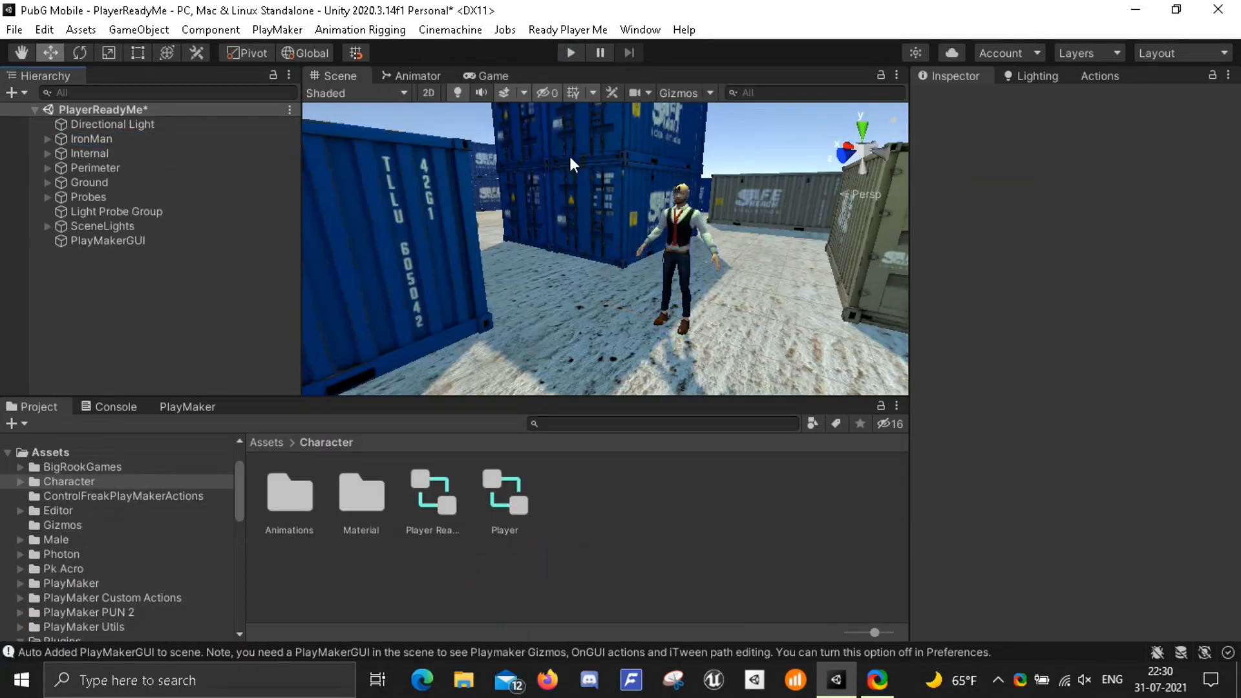
Place a Main Camera at the top of the container-yard scene's hierarchy, above Directional Light
right_click_drag(568, 154, 594, 239)
middle_click_drag(595, 239, 649, 204)
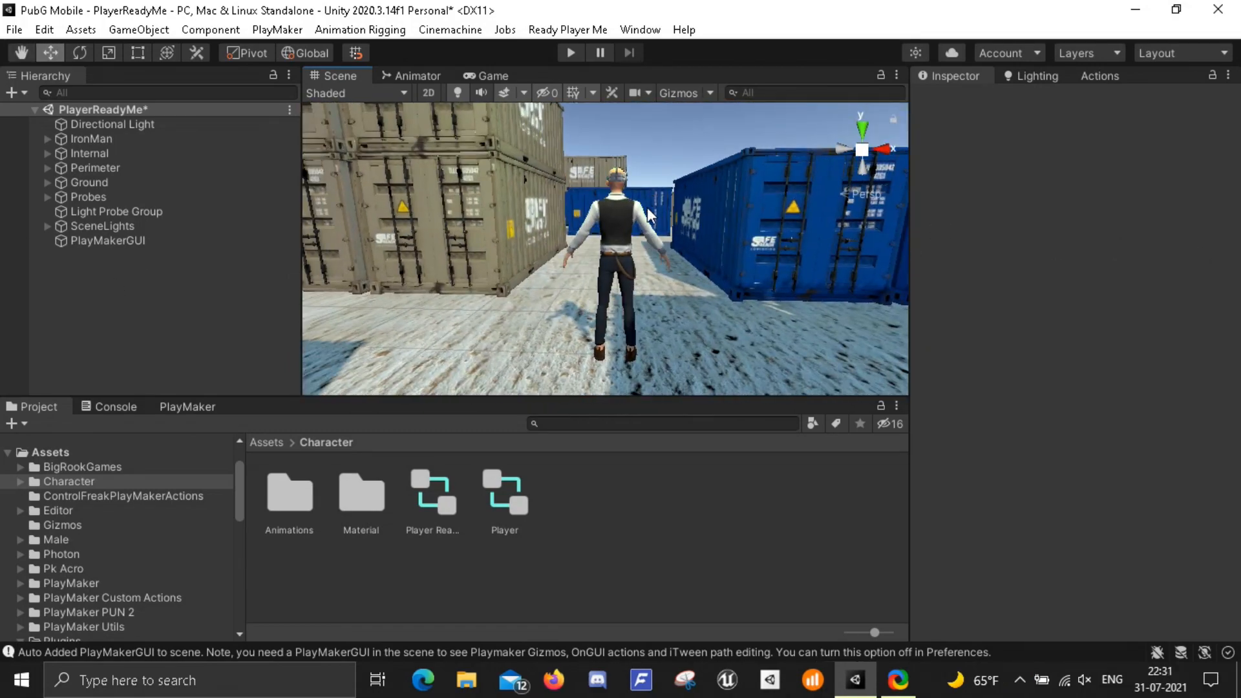
middle_click_drag(672, 126, 650, 165)
middle_click_drag(637, 262, 662, 216)
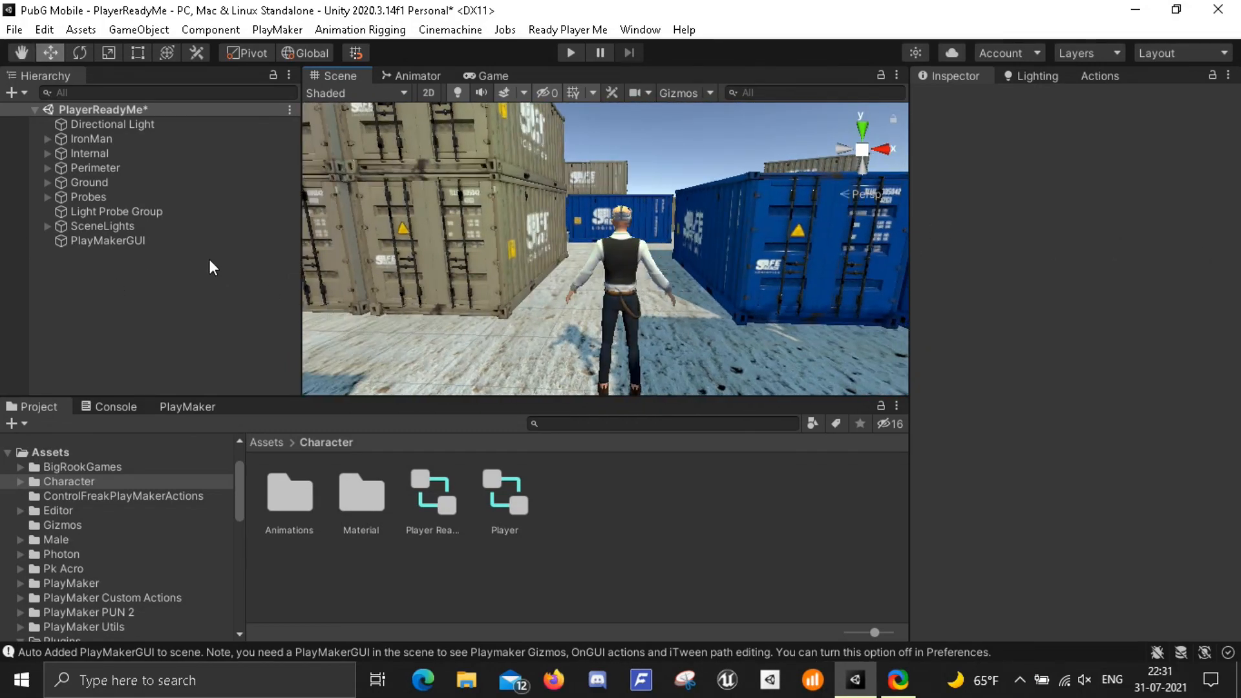
left_click(88, 139)
left_click(47, 138)
left_click_drag(116, 313, 98, 121)
left_click(139, 29)
left_click(161, 413)
left_click(145, 331)
Examine IronMan's Animator settings and the states and parameters of its Player Ready me controller, and return to the Scene view
left_click(91, 153)
double_click(1086, 254)
left_click(92, 153)
left_click_drag(1008, 232, 1039, 305)
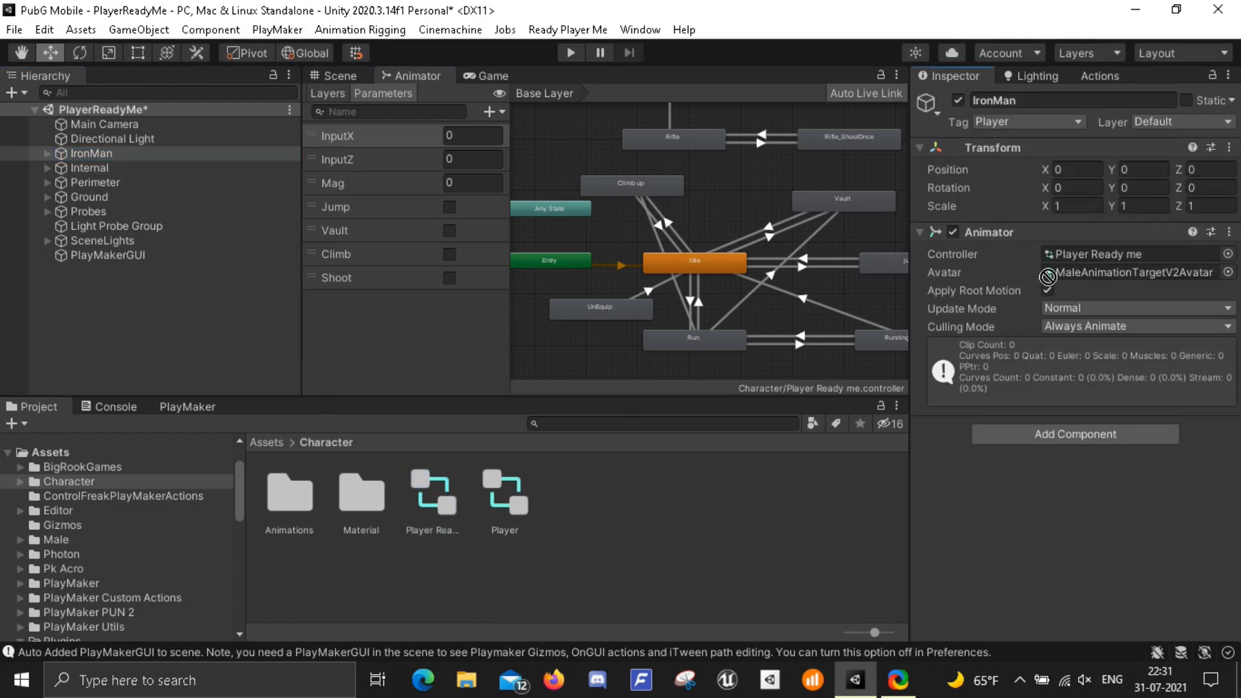
left_click(194, 294)
left_click(340, 75)
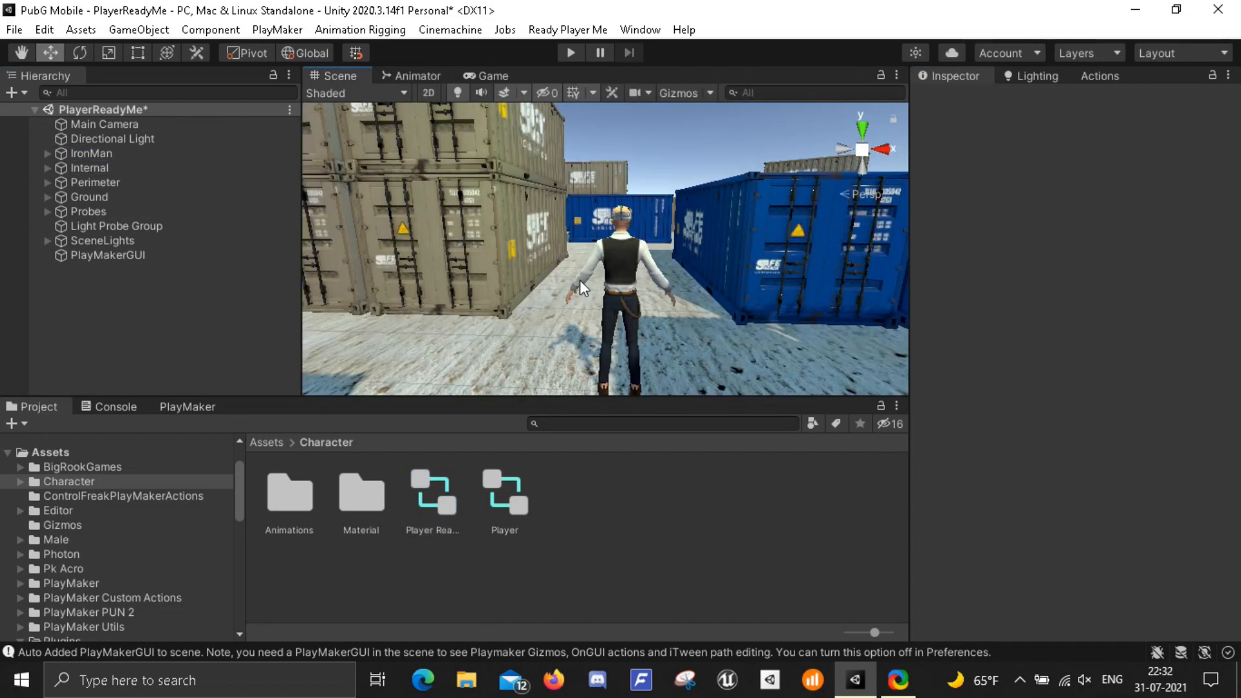
Add a Character Controller to IronMan with radius 0.25, height 1.8 and centre Y 0.9
left_click(91, 153)
left_click(1074, 434)
type("char")
key("Return")
left_click(1088, 539)
left_click(1136, 557)
left_click(1138, 521)
type("0.25")
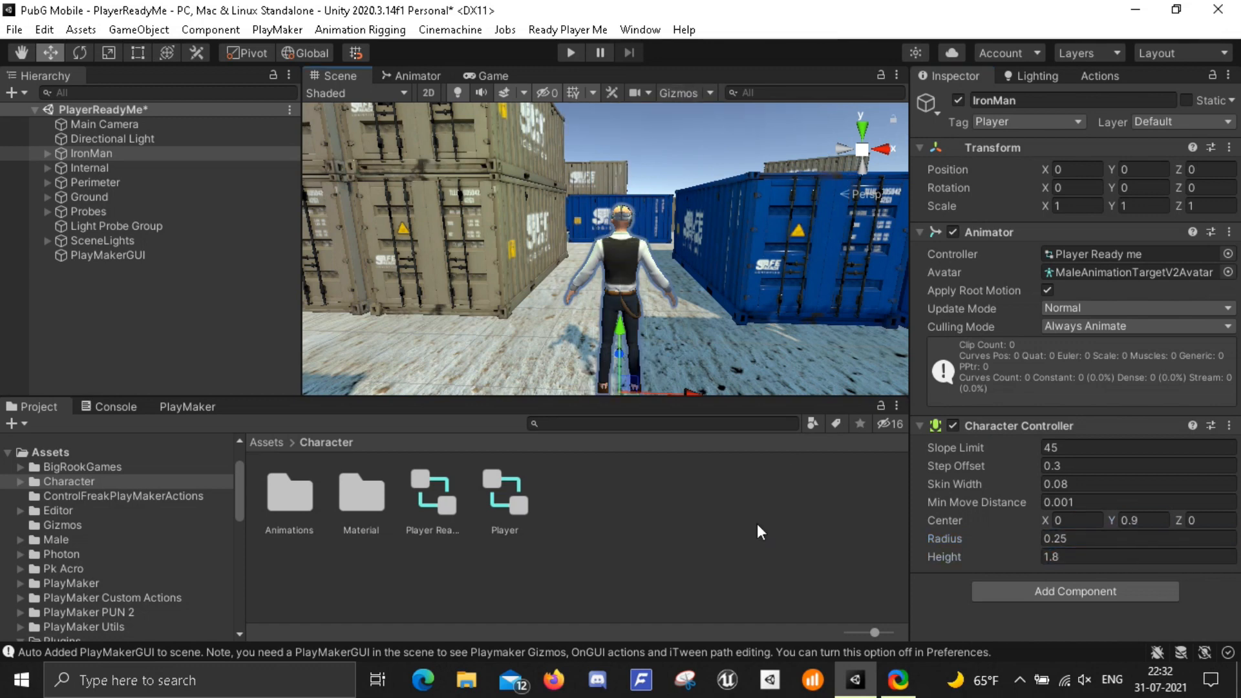
Add a PlayMakerFSM component to IronMan, name it Controls, and open it in the PlayMaker editor
left_click(998, 425)
left_click(918, 234)
left_click(1022, 278)
type("fsm")
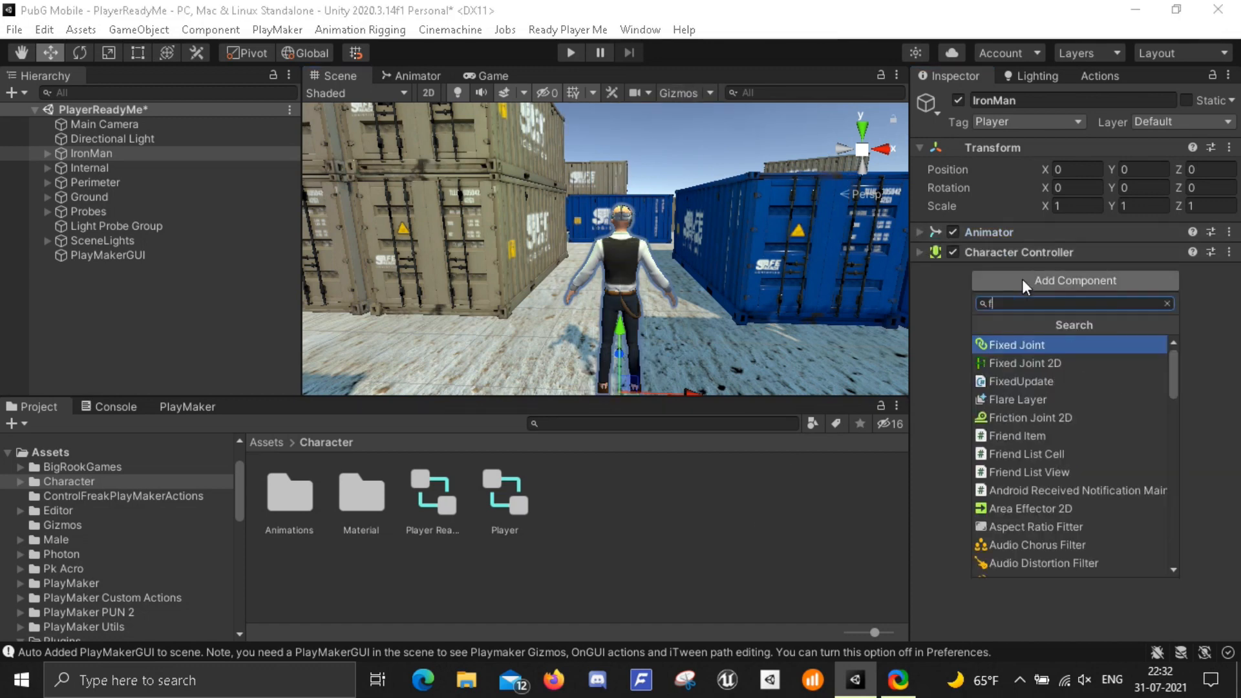
key("Return")
left_click(1177, 300)
type("C")
left_click(1214, 296)
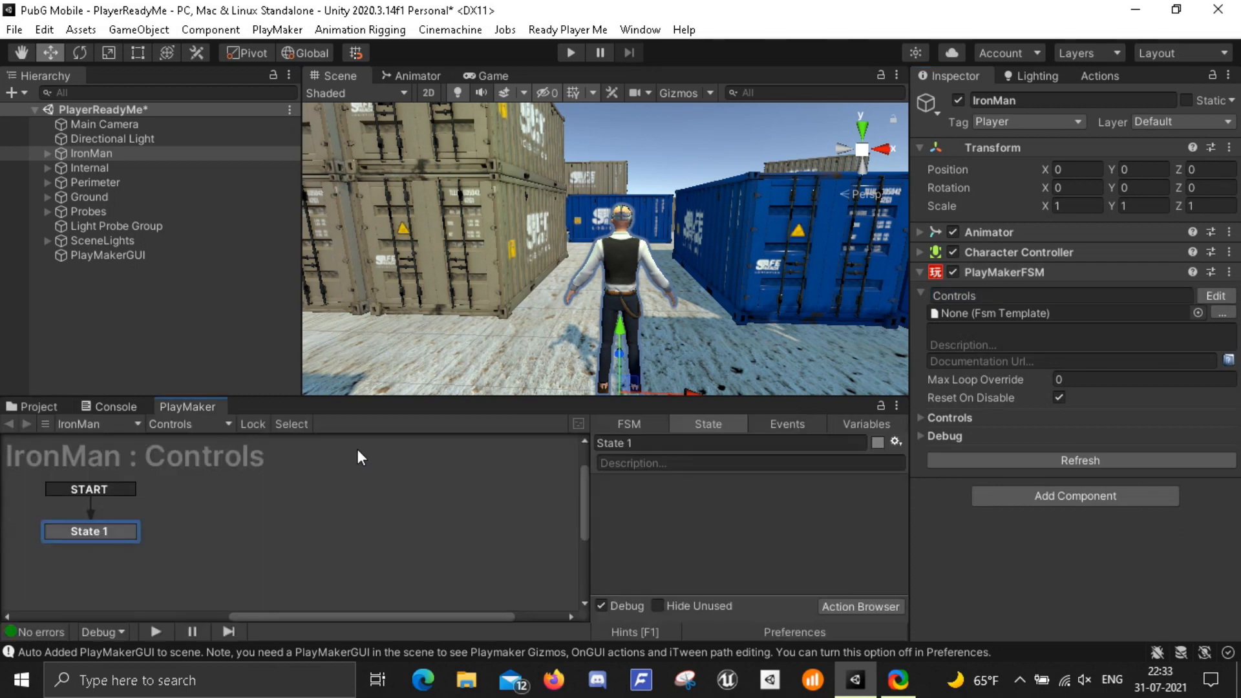
Add a Get Axis Vector action to State 1 and make it relative to the Main Camera
left_click_drag(381, 397, 388, 292)
key("grave")
double_click(968, 225)
left_click_drag(103, 124, 798, 473)
Store the axis vector in a new variable Vec and its magnitude in a new variable Mag
left_click(781, 492)
left_click(790, 536)
type("Vec")
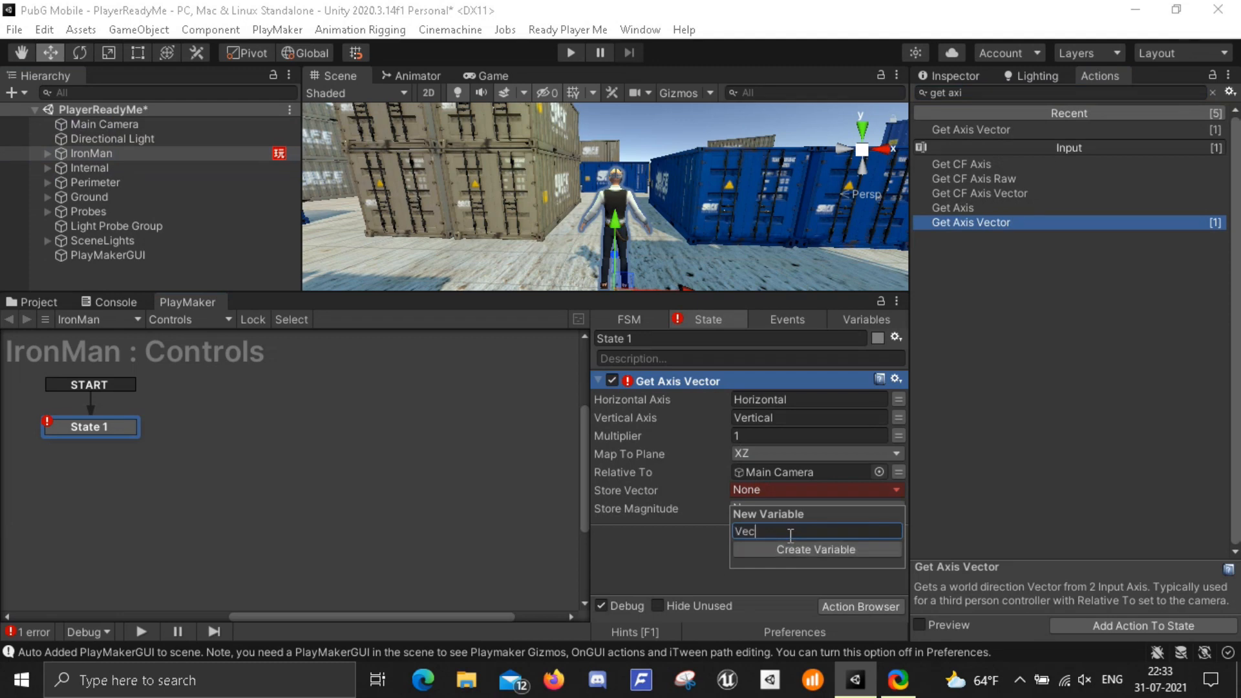
key("Return")
left_click(816, 527)
left_click(832, 568)
type("Mag")
key("Return")
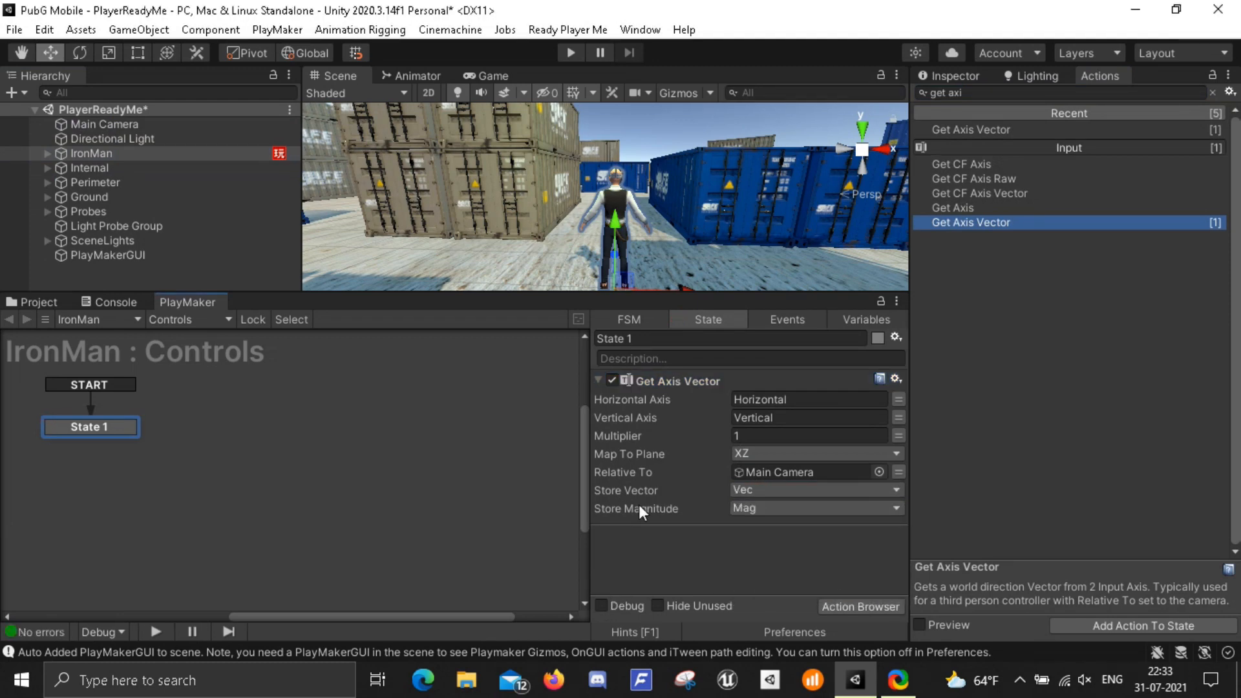
Add a Set Animator Float action to State 1 with the Mag parameter and a value of 1
key("BackSpace")
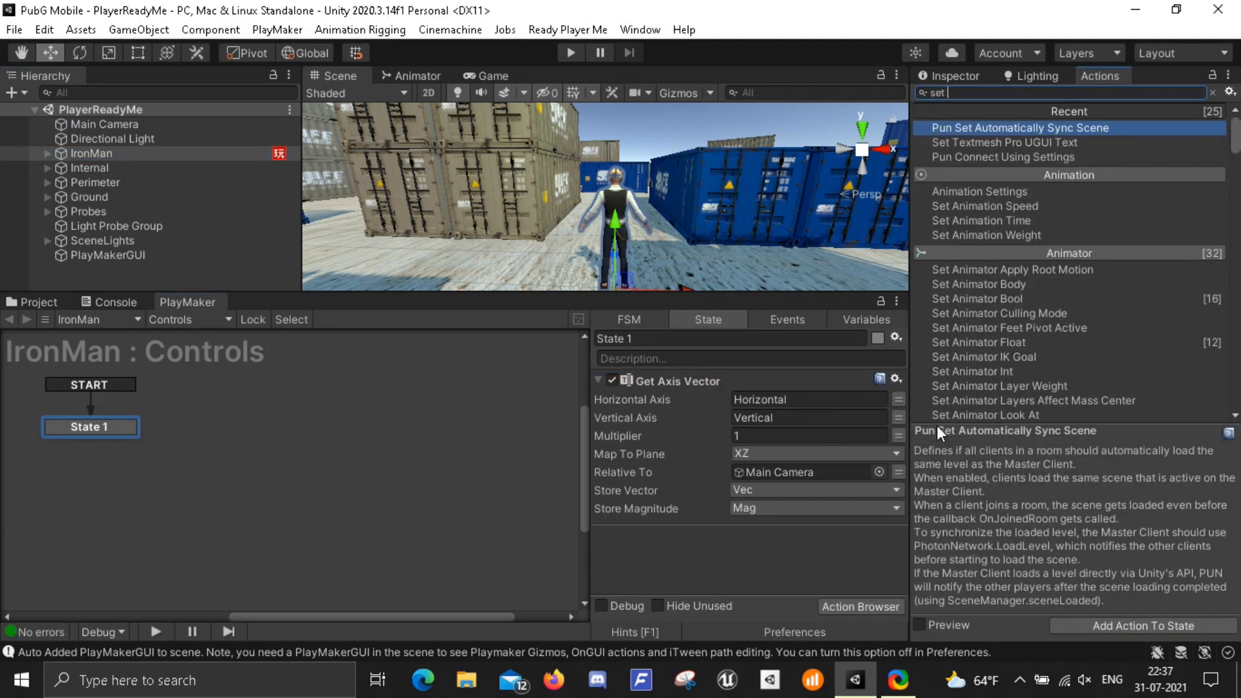
double_click(975, 343)
left_click(870, 510)
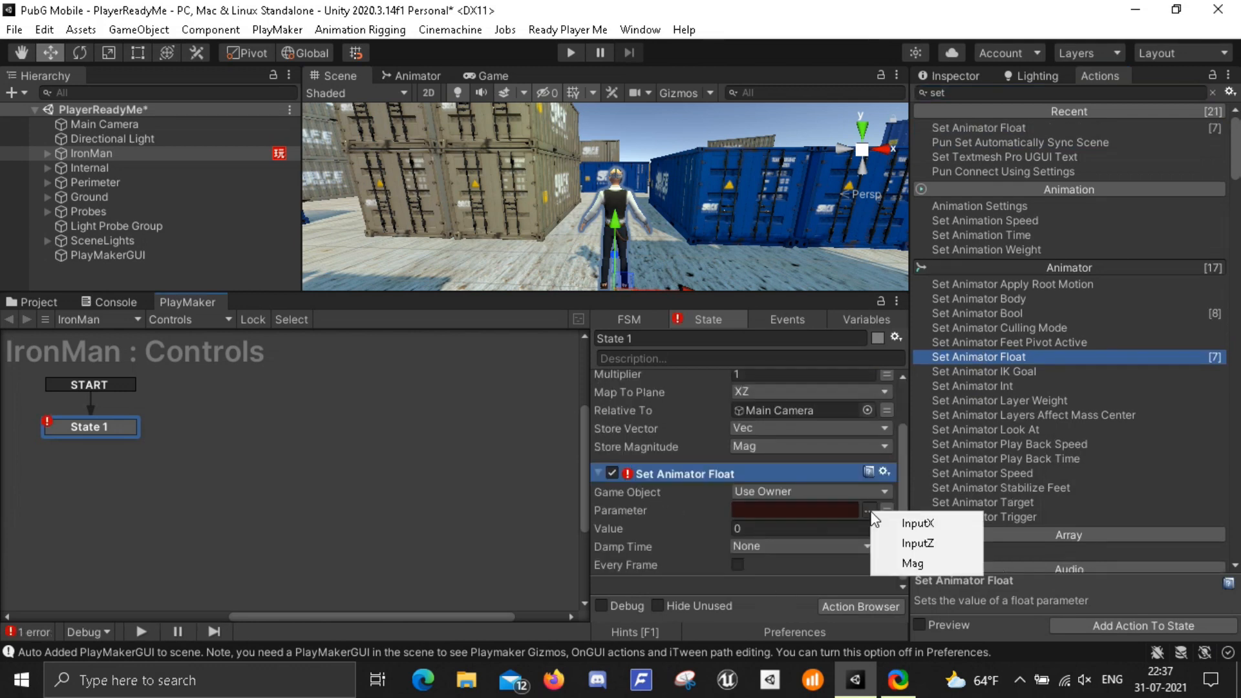
left_click(912, 563)
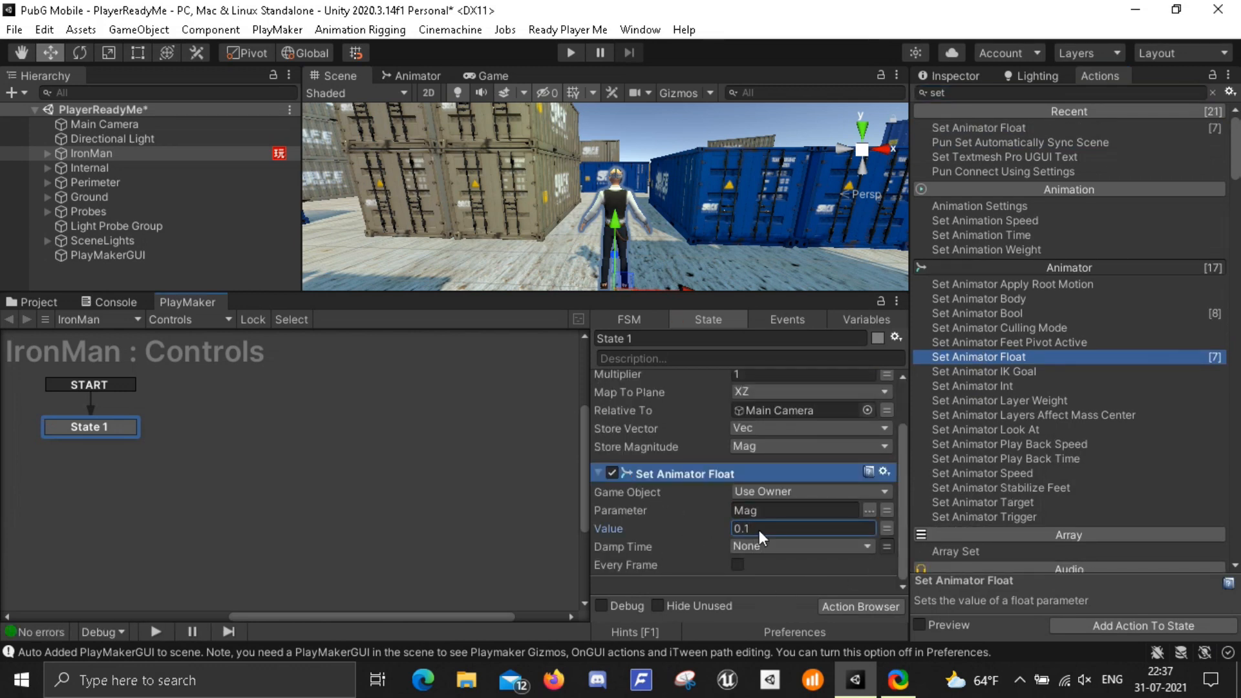
type("1")
scroll(748, 572, "down", 1)
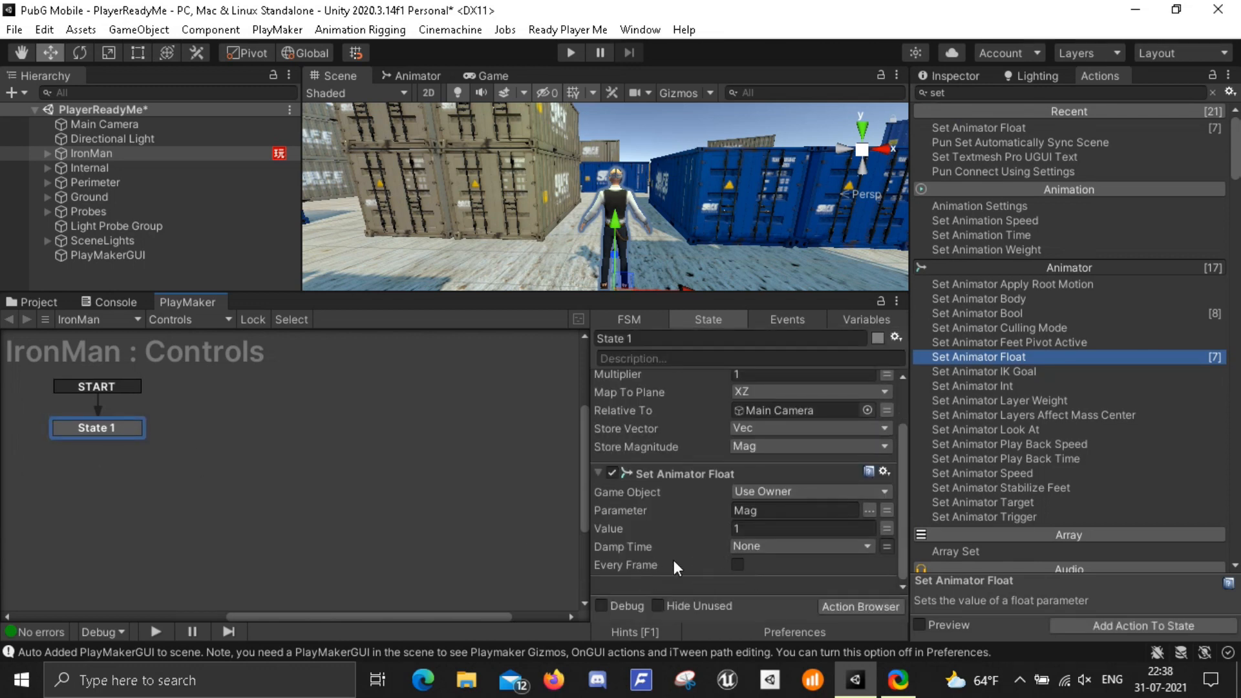
Add a Smooth Look At Direction action to State 1 and choose a variable for its target direction
left_click_drag(950, 93, 874, 93)
type("smoo")
key("Down")
key("Down")
key("Down")
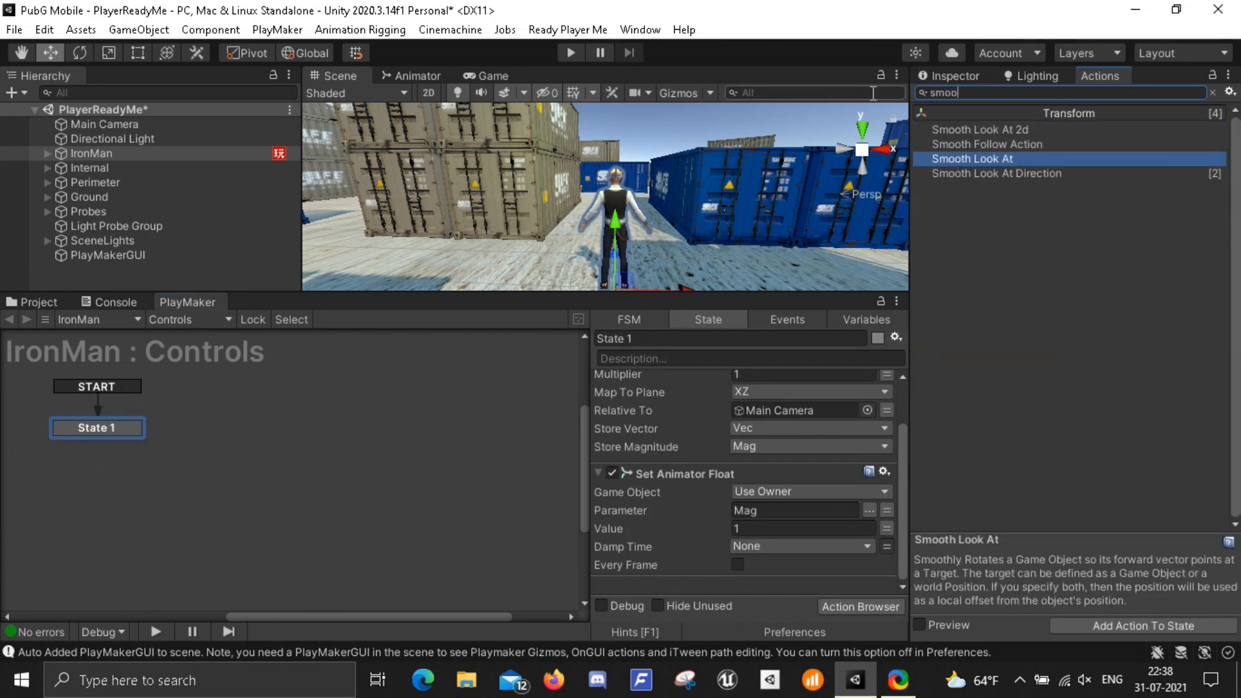
key("Return")
left_click(802, 431)
left_click(753, 469)
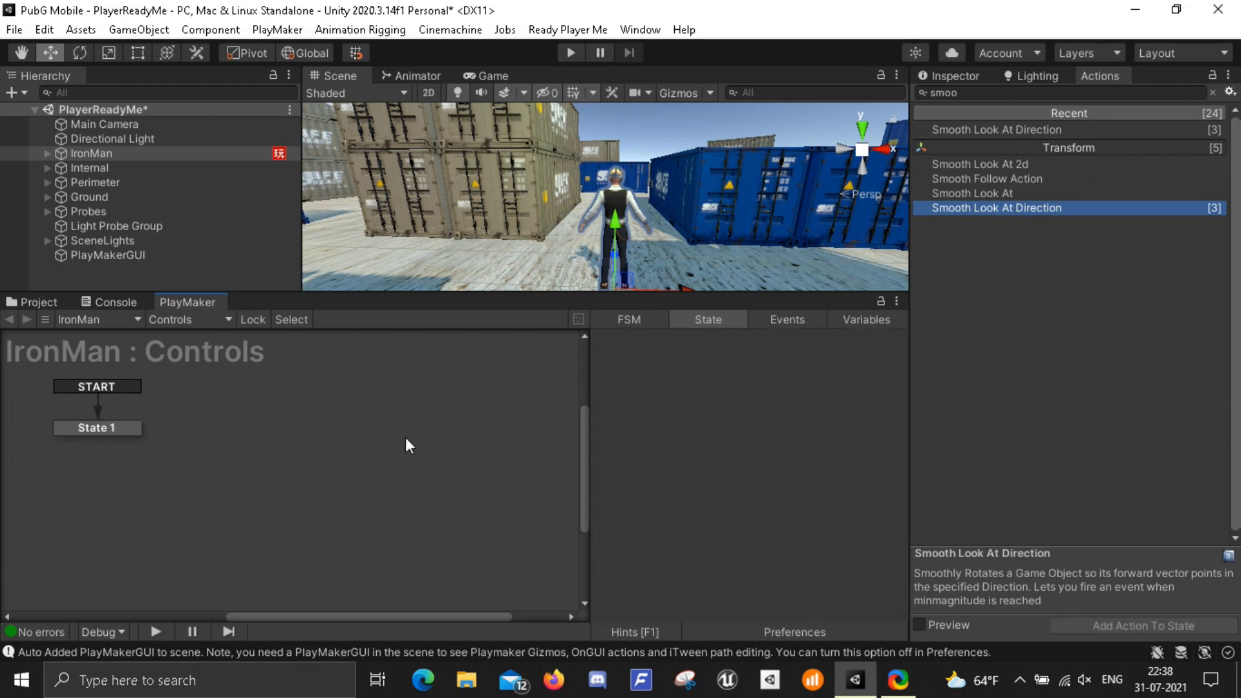
Delete the Smooth Look At action below Smooth Look At Direction in State 1
scroll(699, 484, "up", 6)
scroll(655, 525, "down", 4)
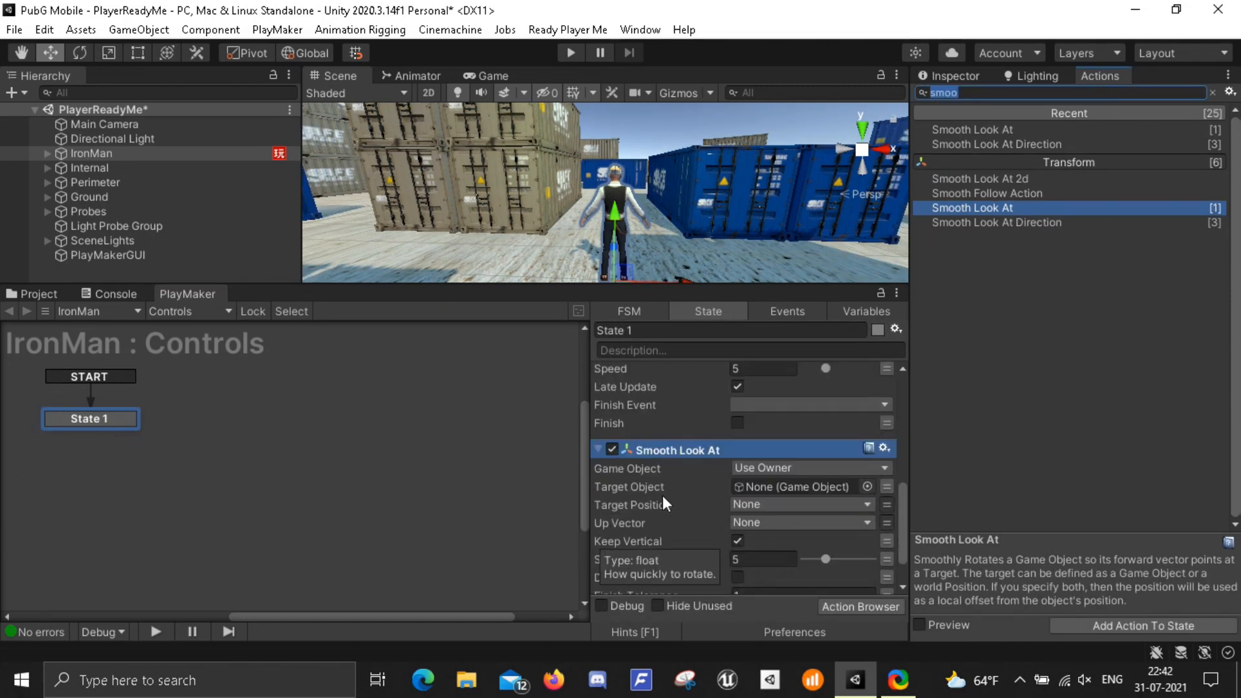
key("Delete")
key("Delete")
Link the value of the Set Animator Float action to the Mag variable
left_click(713, 395)
scroll(712, 395, "up", 2)
left_click(886, 446)
left_click(773, 488)
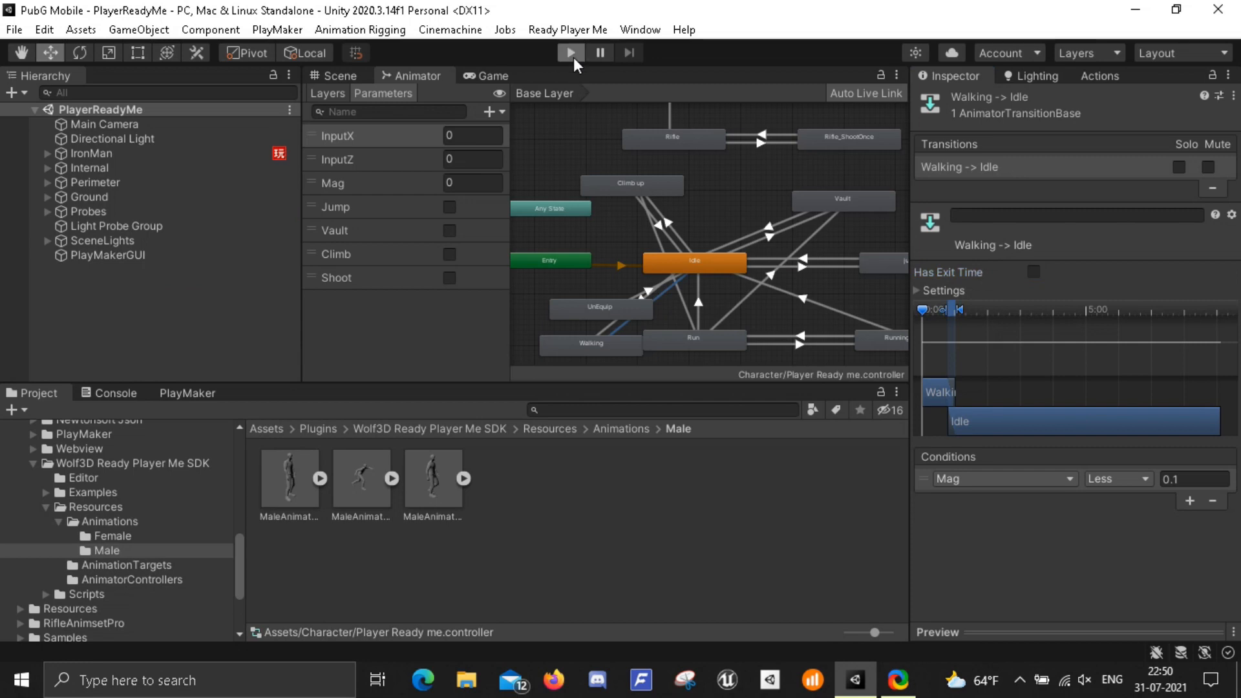
Play-test the scene with the Game view docked beneath the Animator graph, and stop playback
left_click(571, 55)
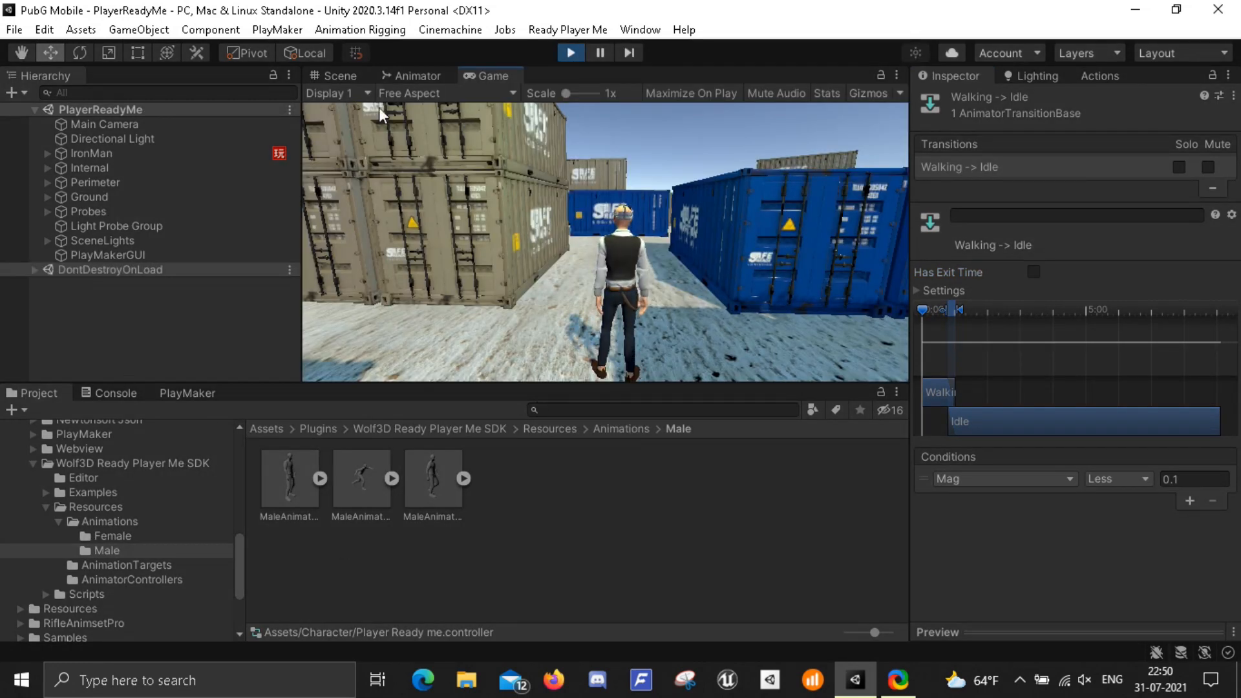
left_click(414, 76)
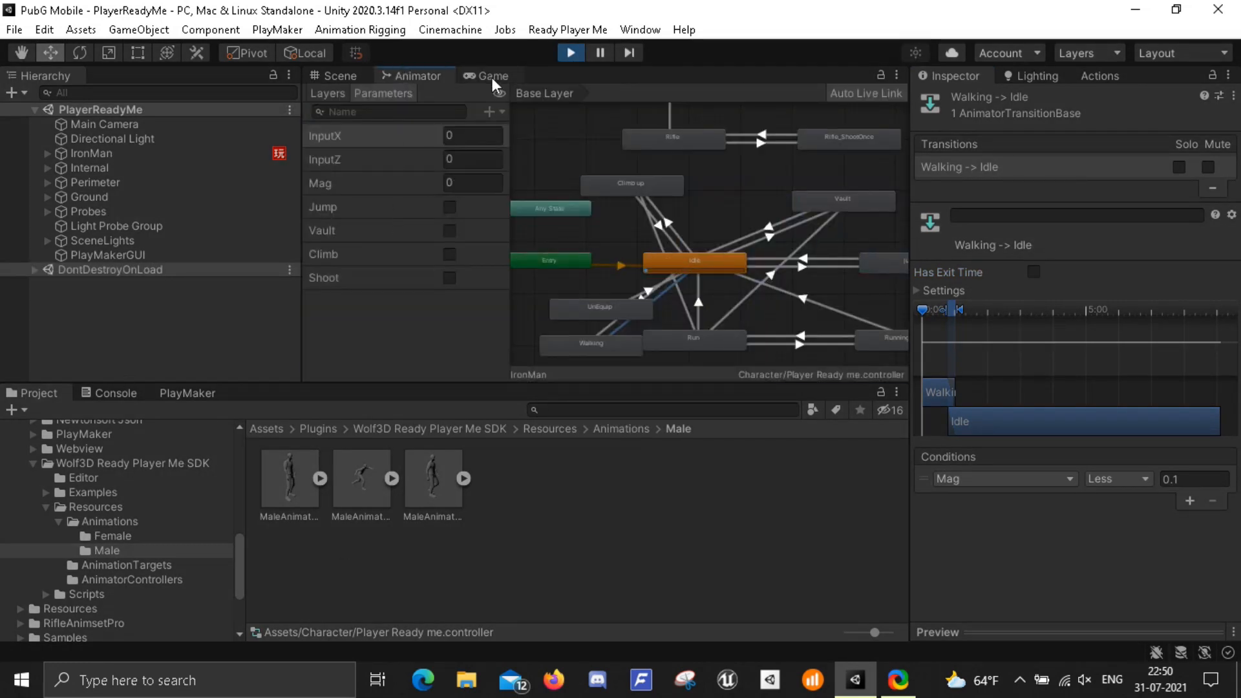
left_click_drag(494, 82, 681, 496)
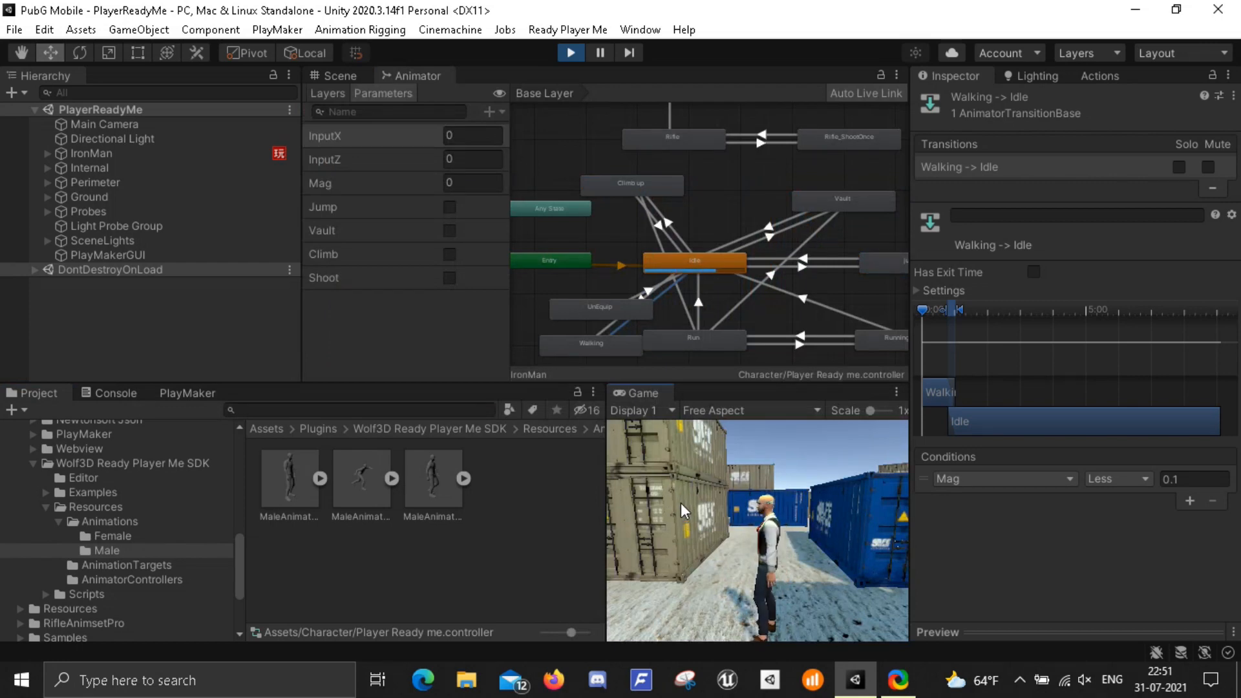
left_click(800, 265)
left_click(504, 582)
key("ctrl+p")
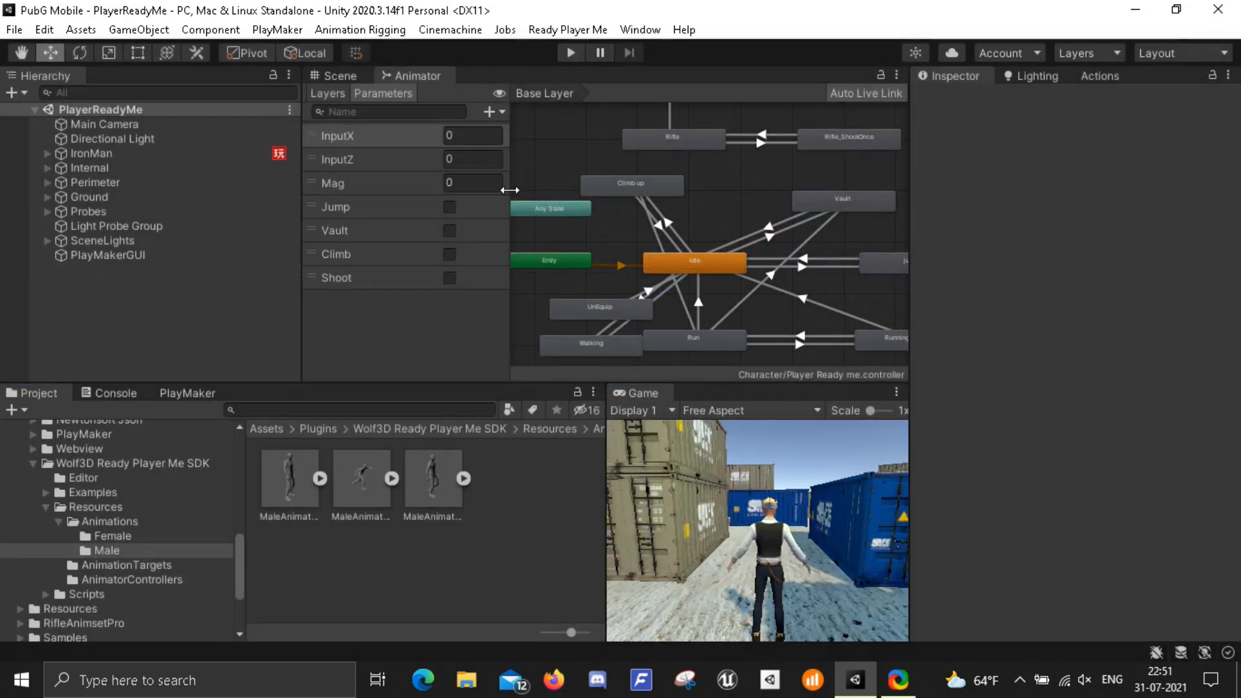
Return to IronMan's Controls FSM and add a Get Button Down action to State 1 with the button name Space
left_click(340, 75)
left_click(186, 392)
left_click(152, 153)
scroll(375, 537, "down", 3)
left_click(407, 584)
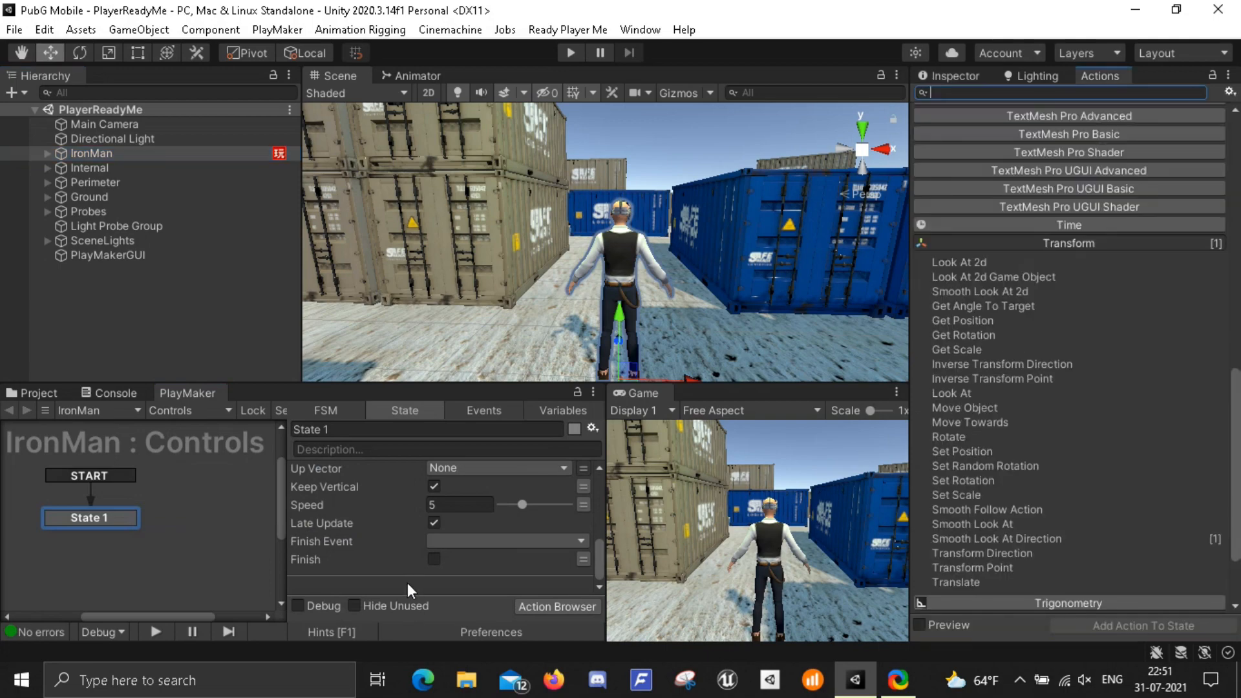
type("get button down")
key("Down")
key("Return")
left_click(583, 522)
left_click(554, 523)
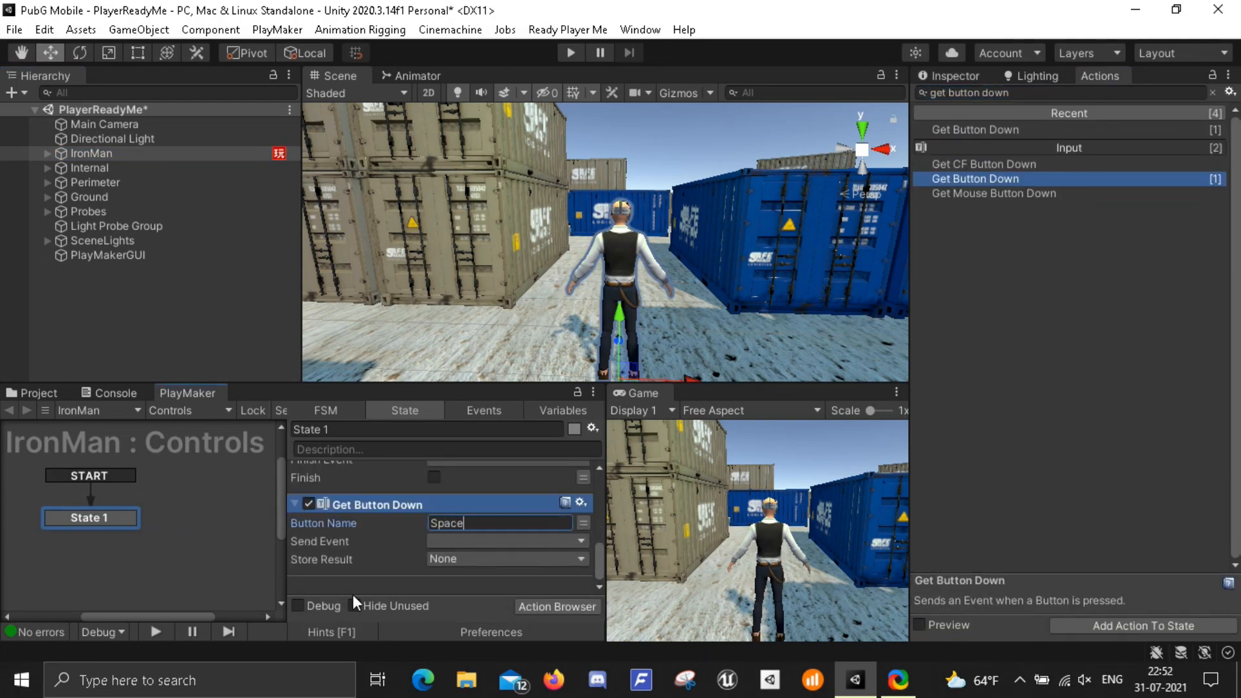
left_click(44, 29)
left_click(84, 573)
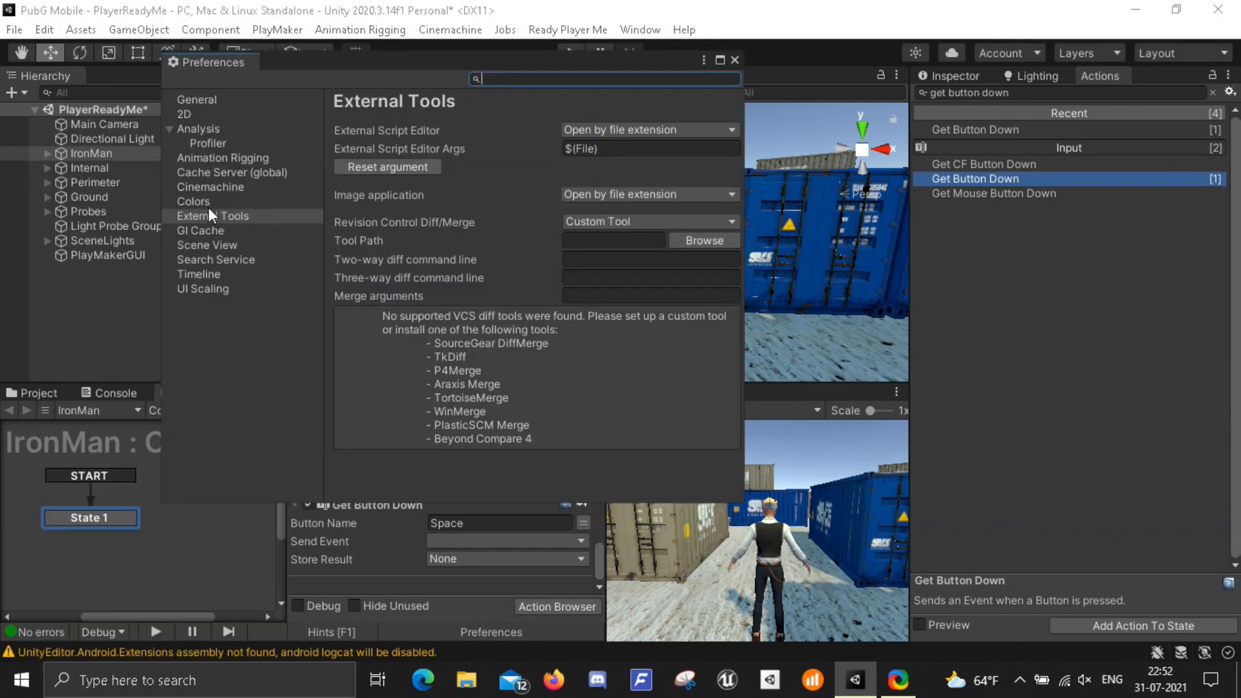
left_click(215, 99)
left_click(208, 129)
Examine the Jump axis in the project's Input Manager settings to check its button name
left_click(44, 29)
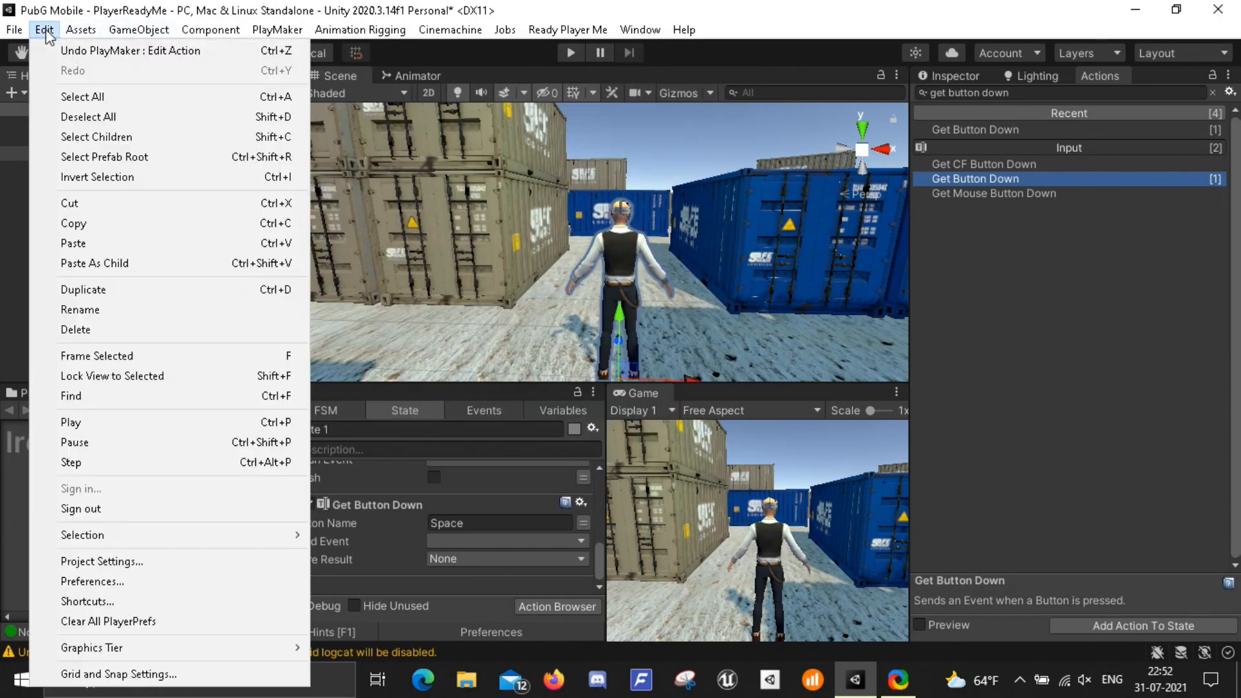
left_click(69, 560)
left_click(215, 152)
scroll(525, 420, "down", 5)
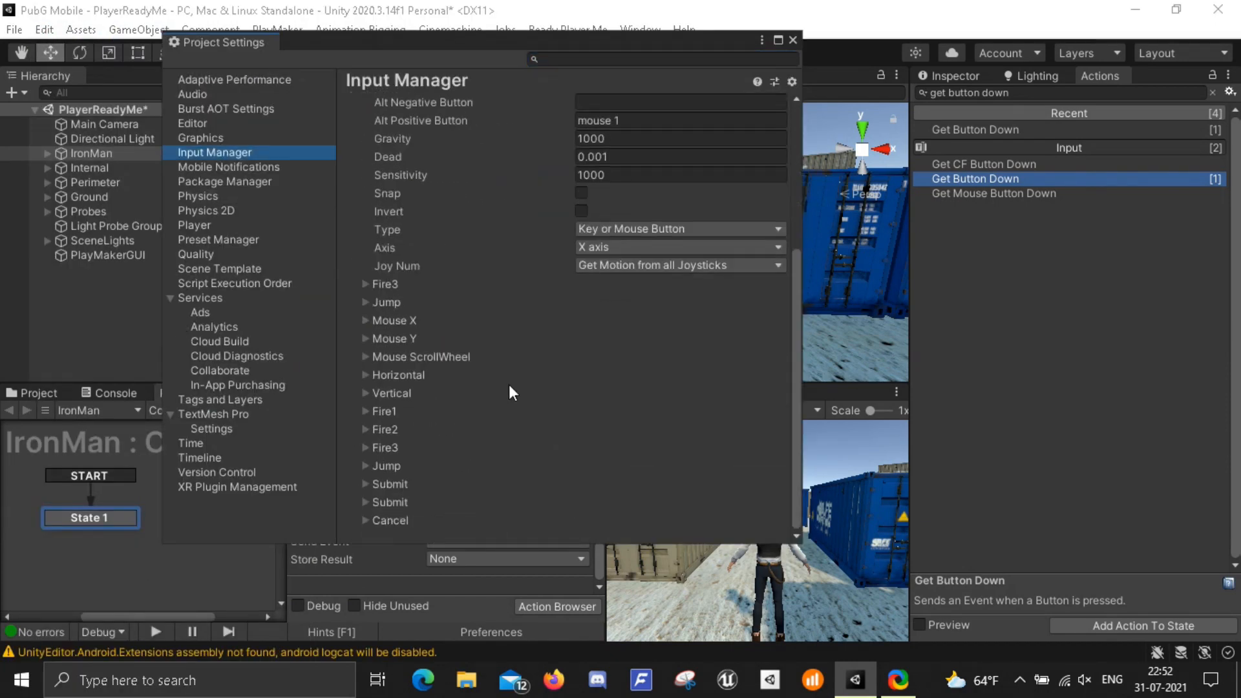
left_click(367, 302)
scroll(441, 313, "down", 2)
scroll(496, 437, "down", 1)
scroll(495, 437, "up", 1)
left_click(793, 40)
Set the Get Button Down button name to Jump and make it send a new event named jump
left_click_drag(471, 522, 258, 517)
type("Jump")
left_click(452, 541)
left_click(465, 537)
type("jump")
key("Return")
Add a jump transition to State 1 and connect it to a new state named Jump State
right_click(117, 518)
mouse_move(214, 316)
left_click(375, 335)
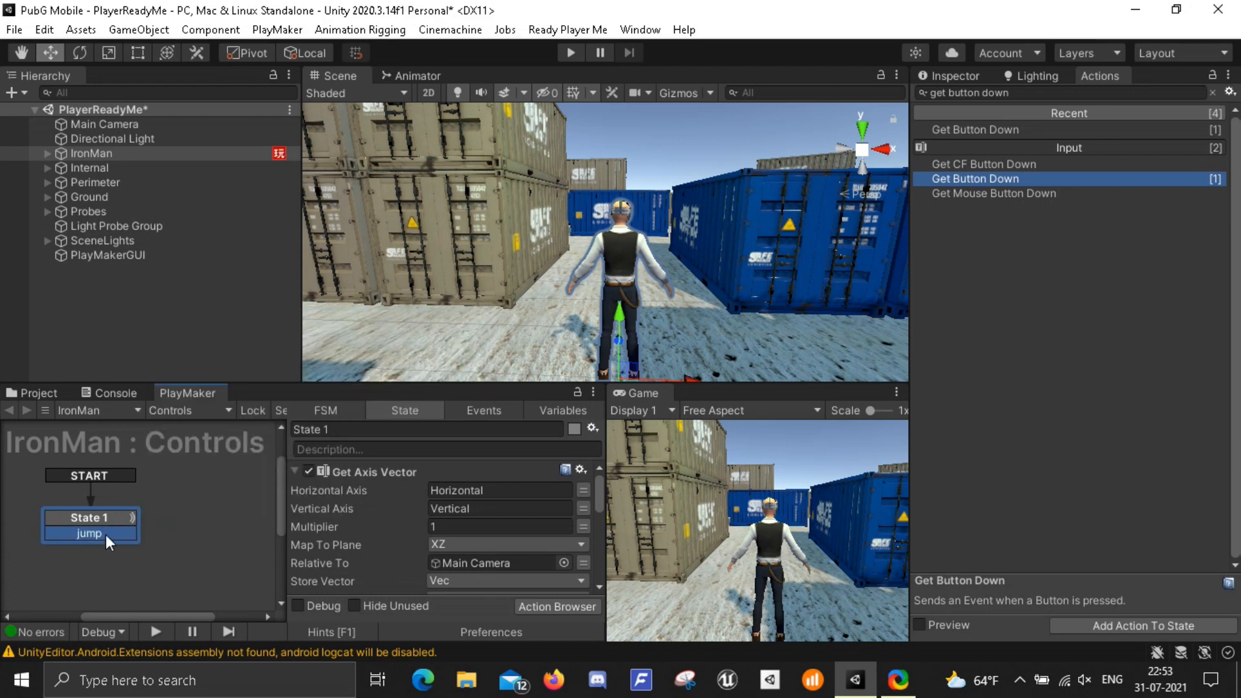
left_click_drag(106, 534, 241, 521, "ctrl")
Add a Set Animator Bool action to Jump State that sets the Jump parameter to true
left_click(386, 490)
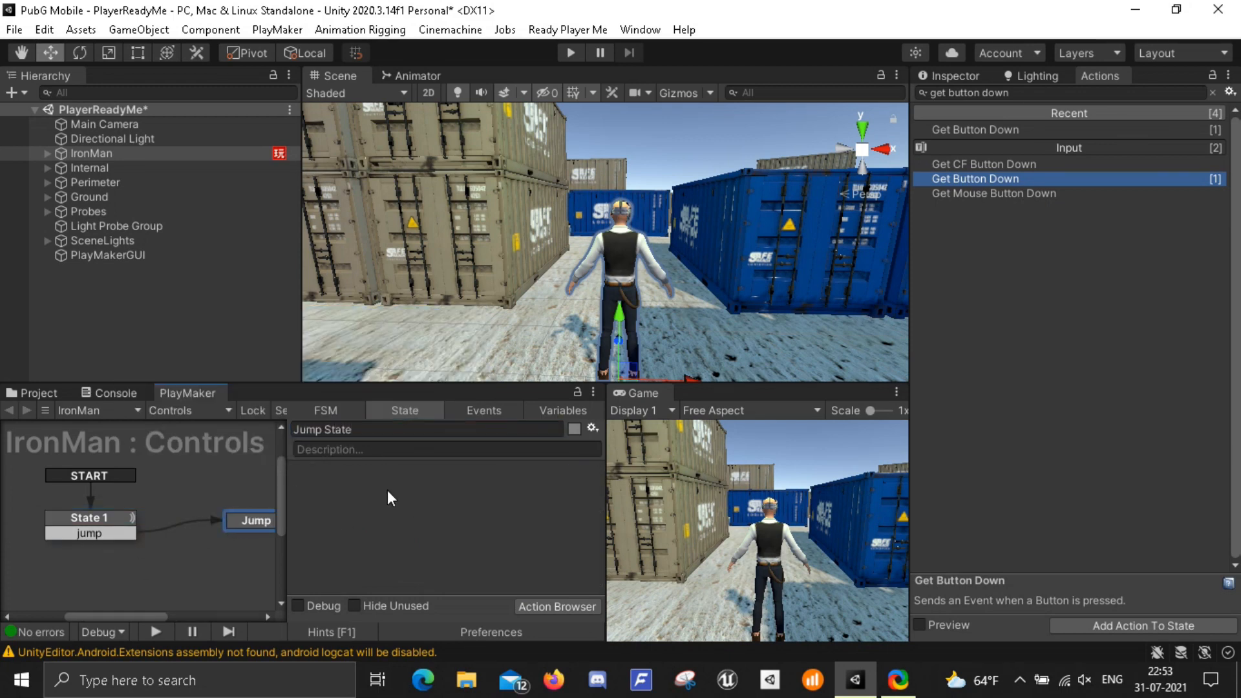
type("set")
key("Down")
key("Down")
key("Down")
key("Down")
key("Down")
key("Down")
key("Down")
key("Down")
key("Down")
key("Return")
left_click(577, 508)
left_click(607, 520)
left_click(435, 527)
Add a Wait action of 0.5 seconds to Jump State with a new finish event named Next
double_click(382, 564)
type("wait")
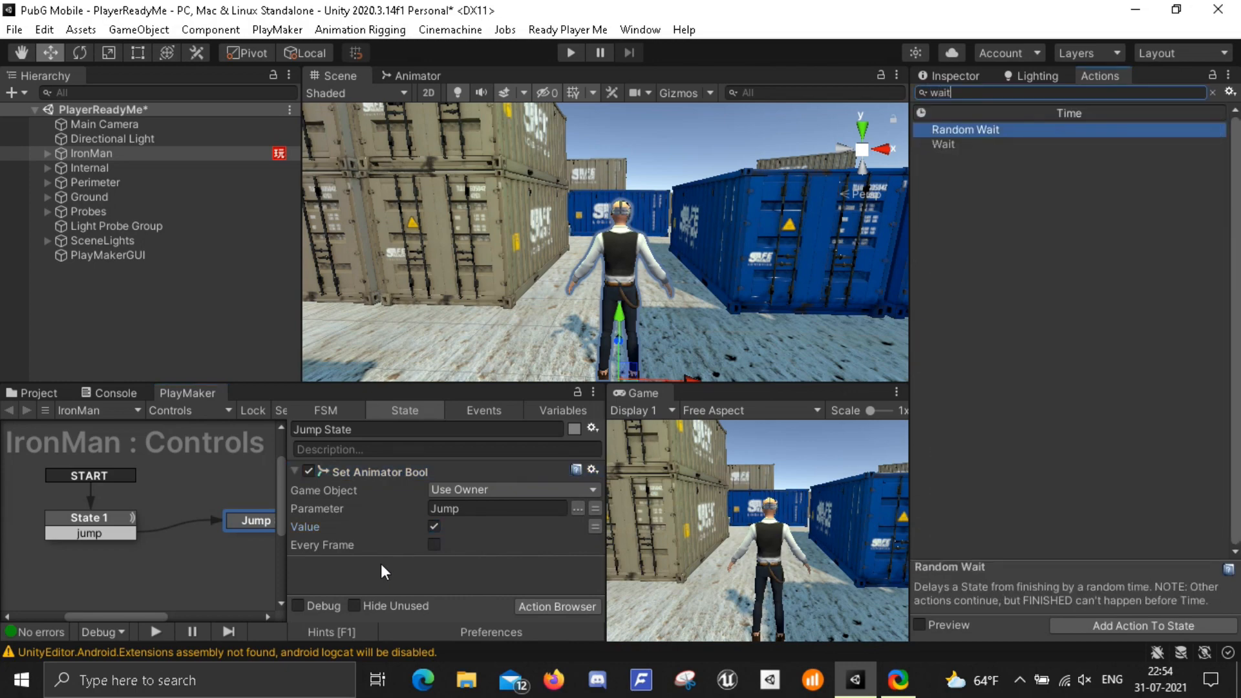
key("Down")
key("Return")
left_click(460, 525)
left_click(460, 541)
left_click(459, 532)
type("Next")
key("Return")
Add a Next transition to Jump State and connect it back to State 1
right_click(250, 519)
mouse_move(318, 339)
left_click(514, 322)
left_click_drag(252, 536, 115, 519)
Copy the Set Animator Bool action from Jump State and paste it into State 1
left_click(360, 470)
key("ctrl+c")
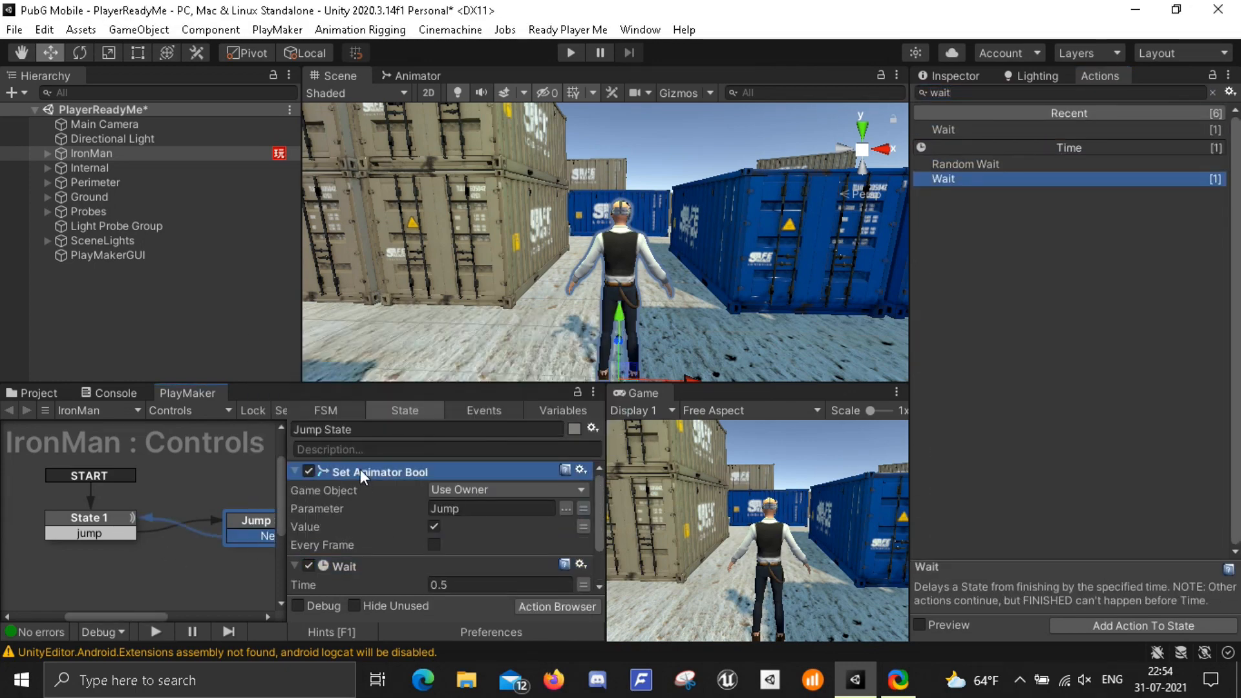
left_click(91, 518)
left_click(405, 474)
key("ctrl+v")
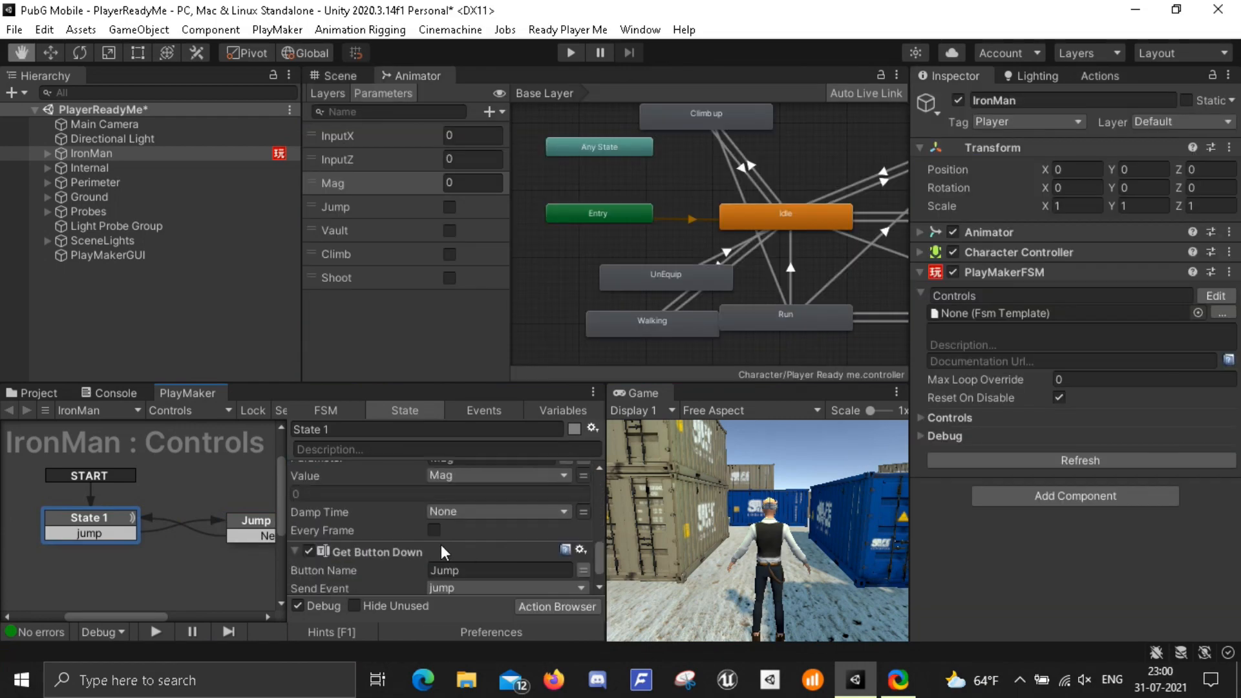
Make the Set Animator Float action in State 1 run every frame with On Update
left_click(434, 530)
left_click(481, 530)
left_click(501, 549)
Play-test IronMan while watching the Animator states and the Controls FSM, and stop playback
left_click(571, 53)
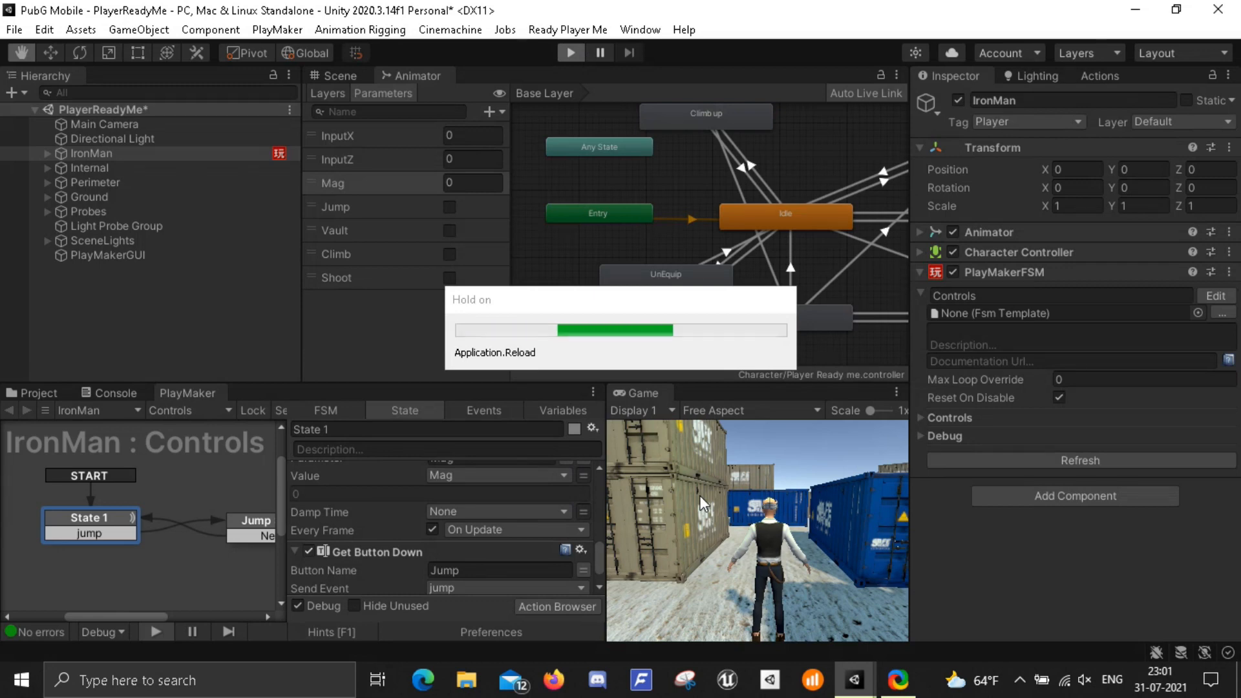
scroll(491, 525, "down", 8)
scroll(490, 520, "up", 8)
scroll(492, 525, "down", 6)
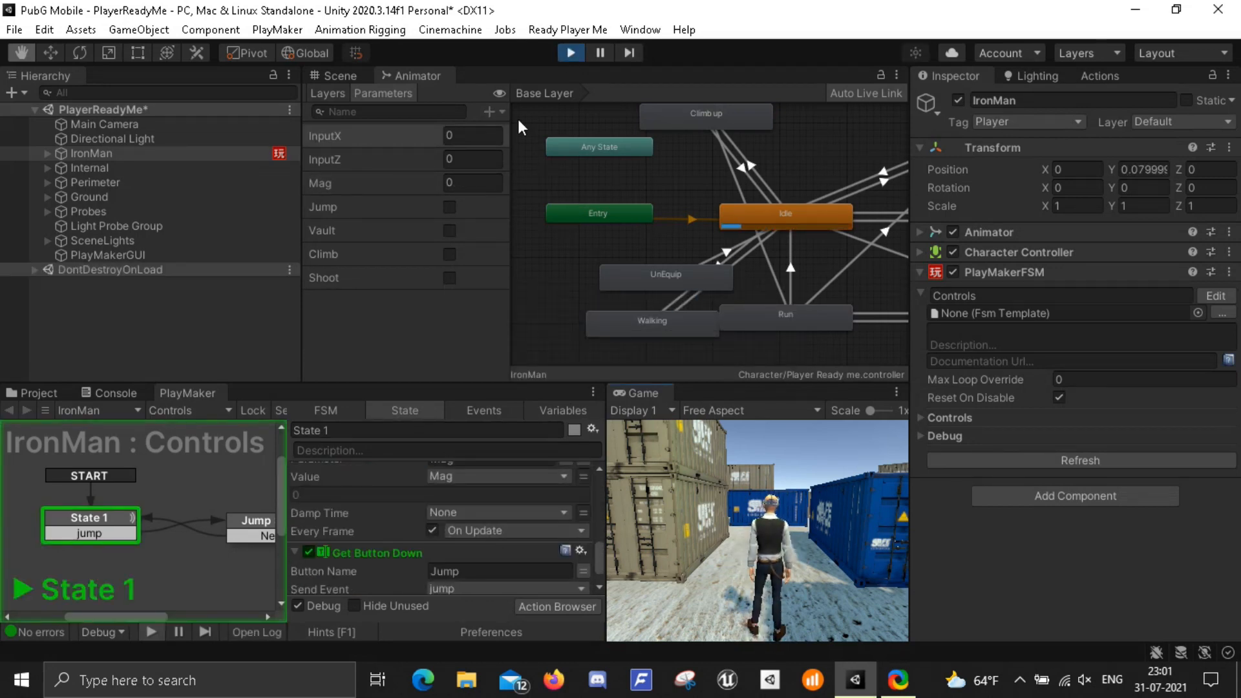
left_click(571, 52)
Delete the Walking state from the Animator graph and create a transition from Idle to Run
left_click(676, 329)
key("Delete")
right_click(766, 219)
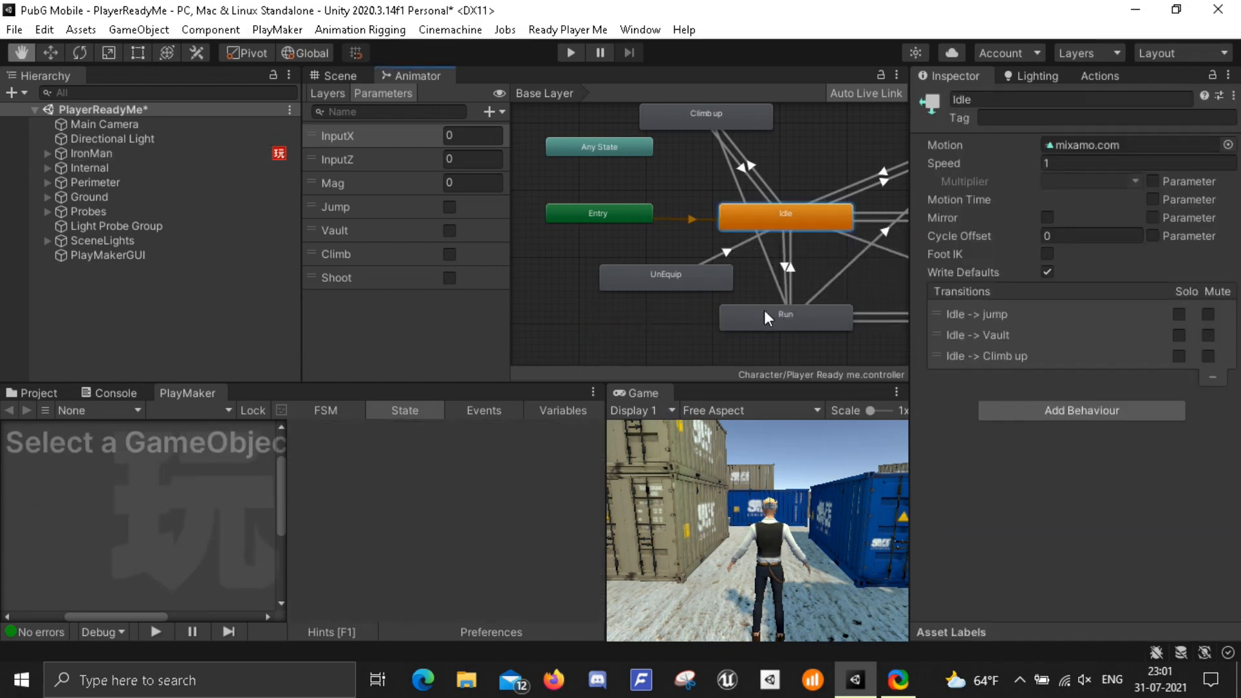
left_click(766, 314)
Add the condition Mag Greater 0.1 to the Idle-to-Run transition
left_click(782, 266)
left_click(1189, 501)
left_click(1004, 478)
left_click(983, 540)
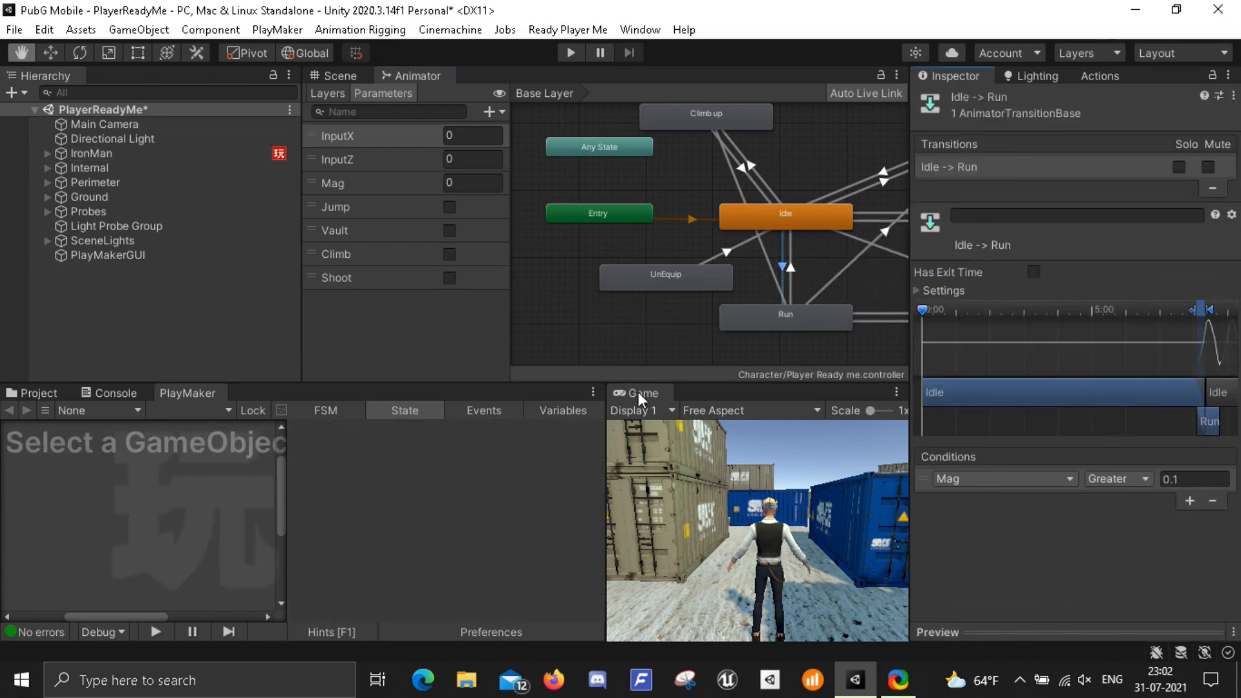
Dock the Game view beside the Animator view and test running and turning IronMan around the container yard in Play mode
left_click_drag(640, 396, 508, 165)
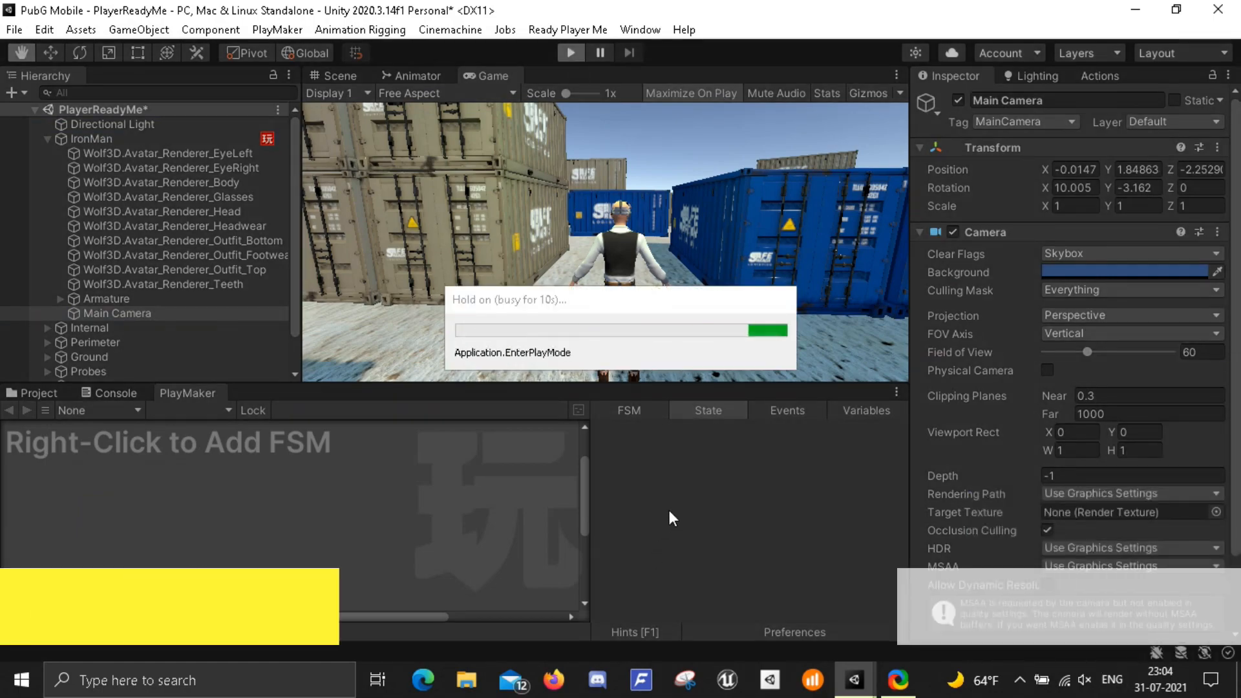
key("w")
key("a")
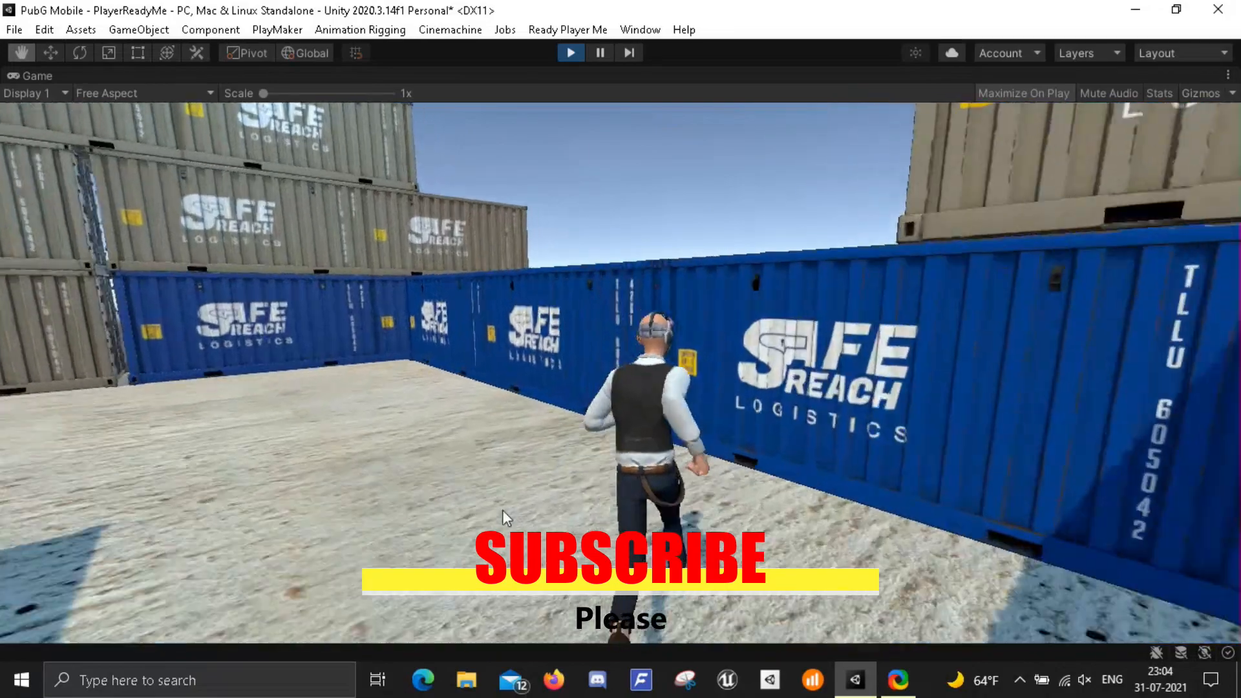
key("a")
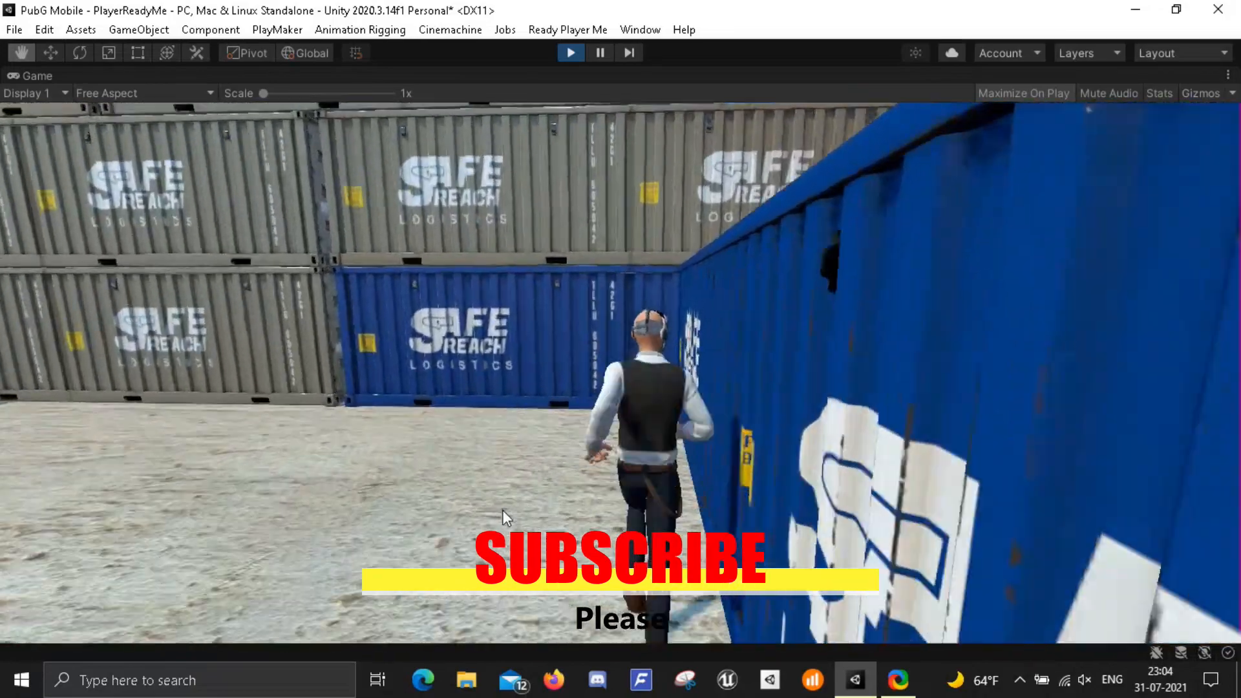
key("a")
key("a")
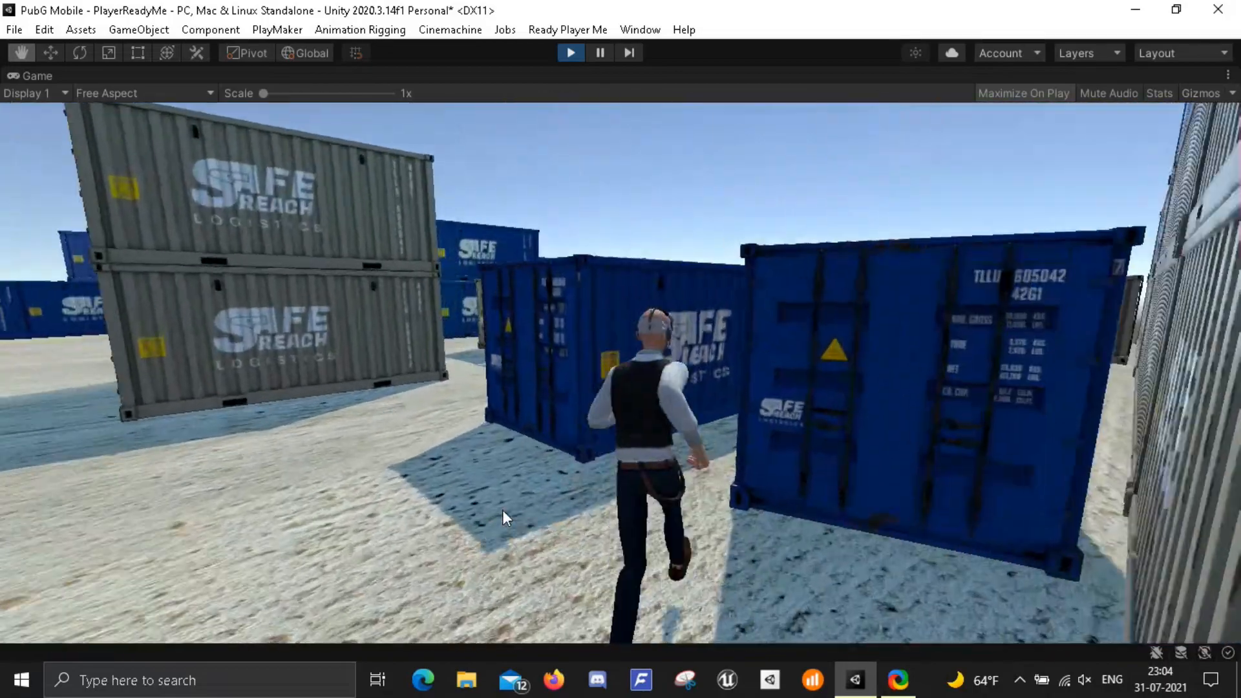
key("a")
key("a")
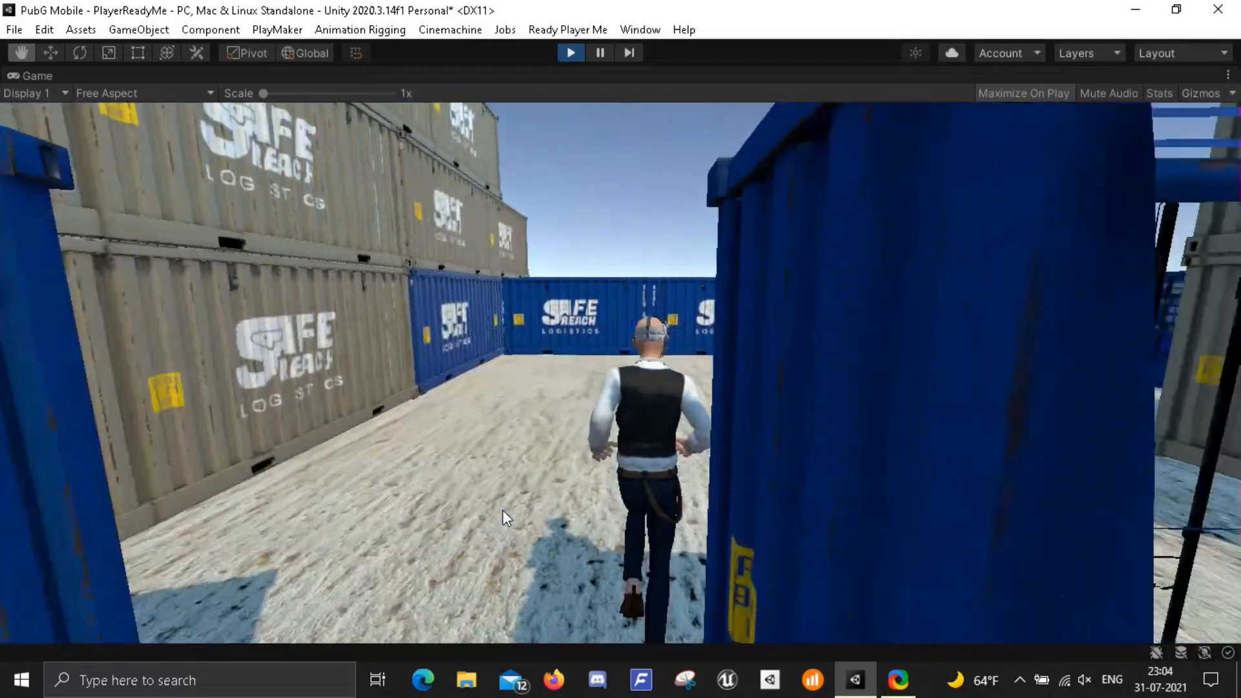
key("d")
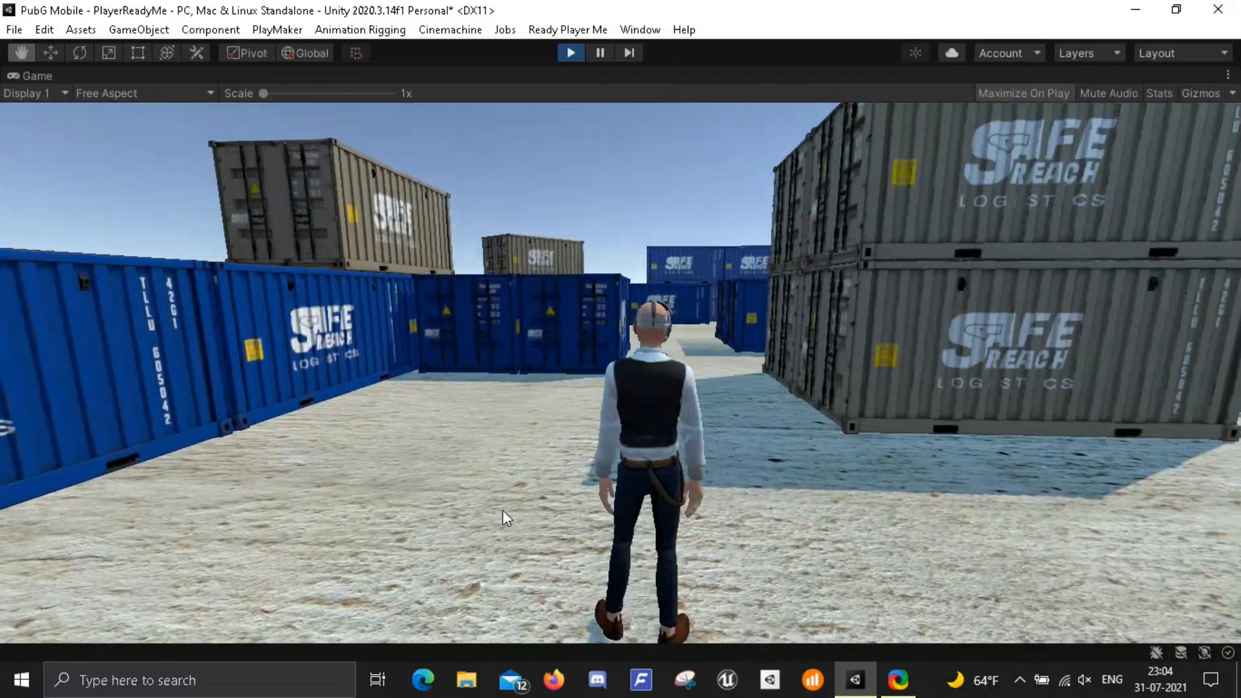
key("a")
key("w")
key("a")
key("w")
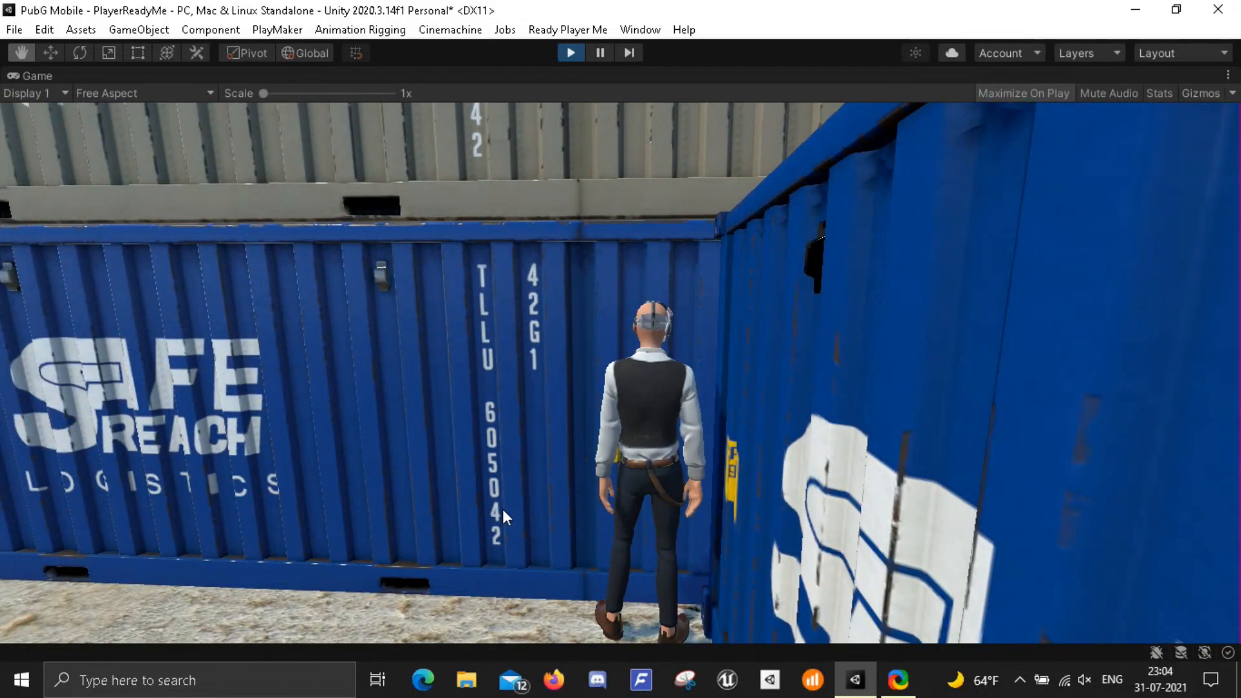
Play-test running IronMan out of the blue container corner and turning between the container stacks, stopping in front of the long grey container wall
key("a")
key("w")
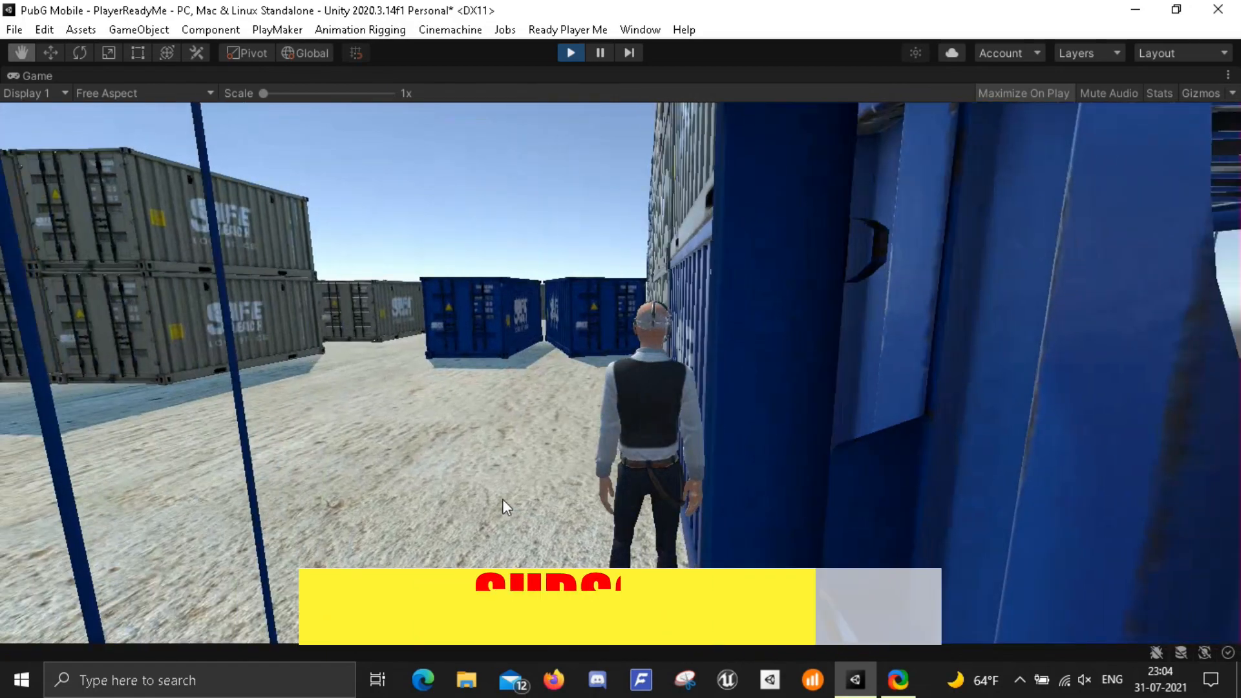
key("d")
key("w")
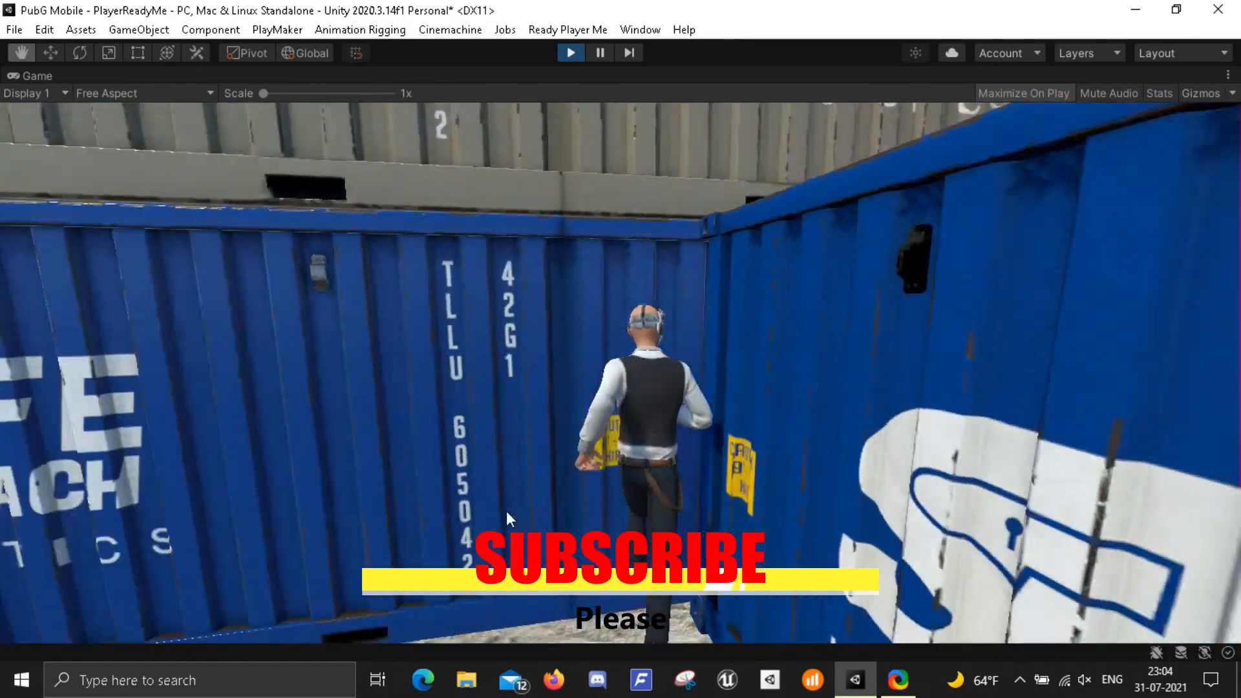
key("d")
key("w")
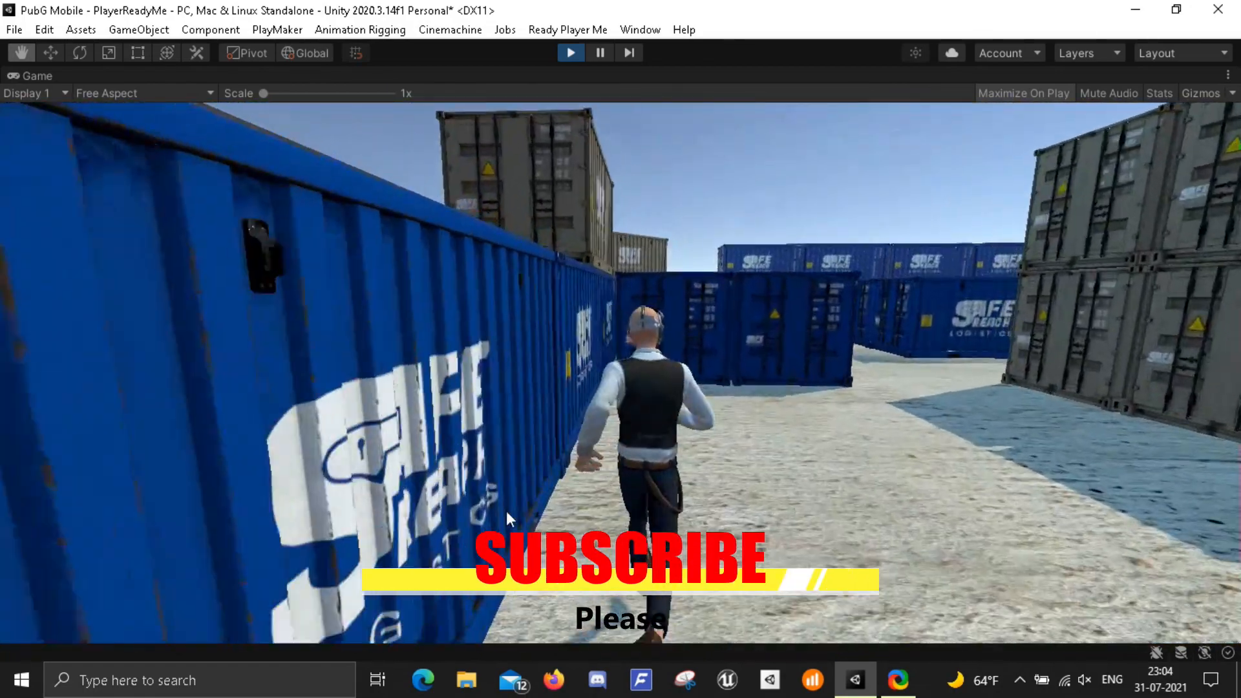
key("w")
key("d")
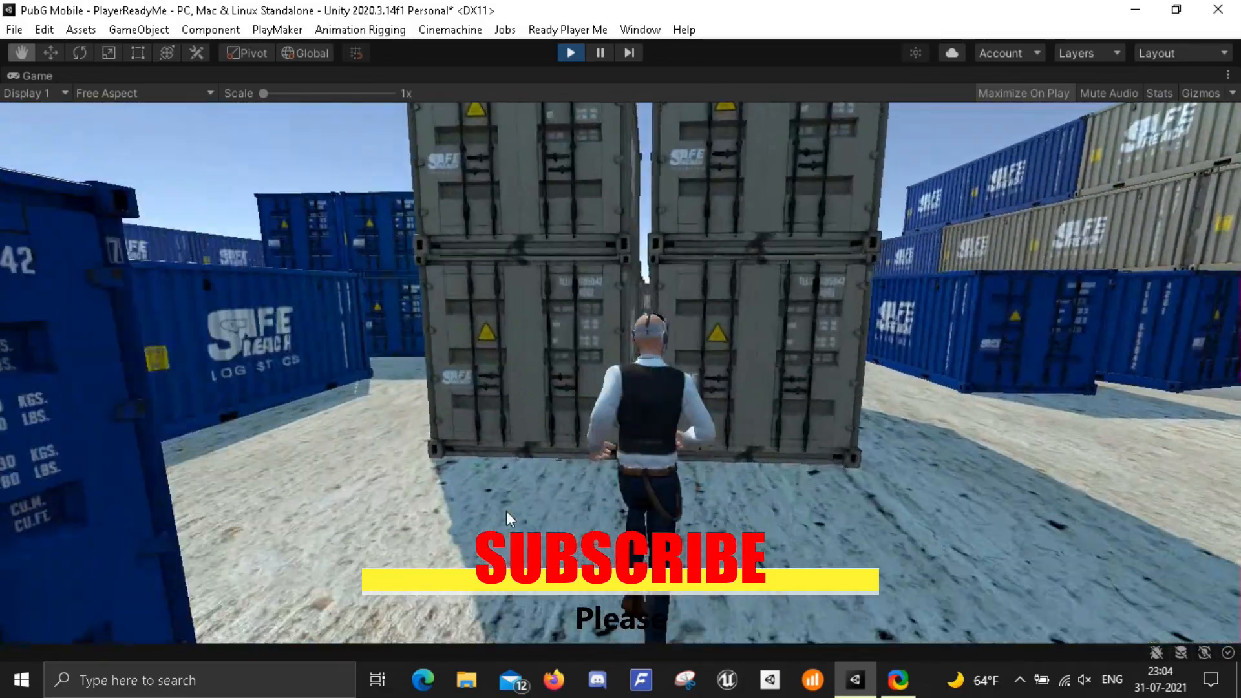
key("w")
key("d")
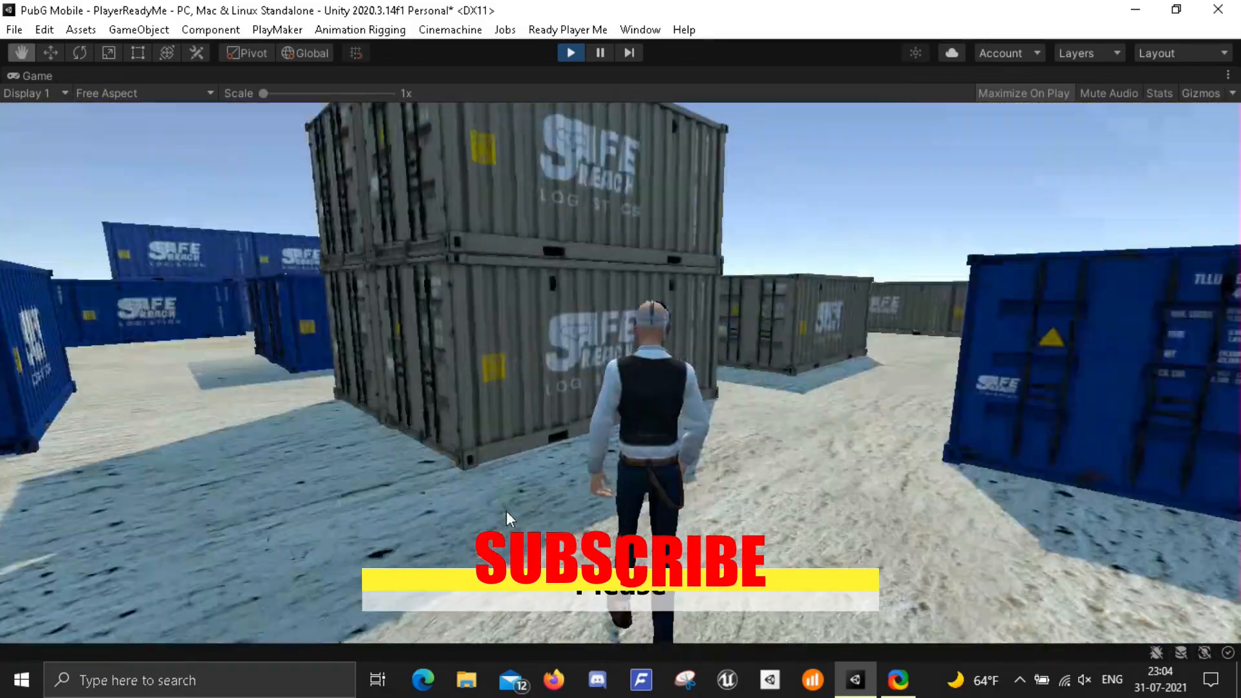
key("w")
key("a")
key("w")
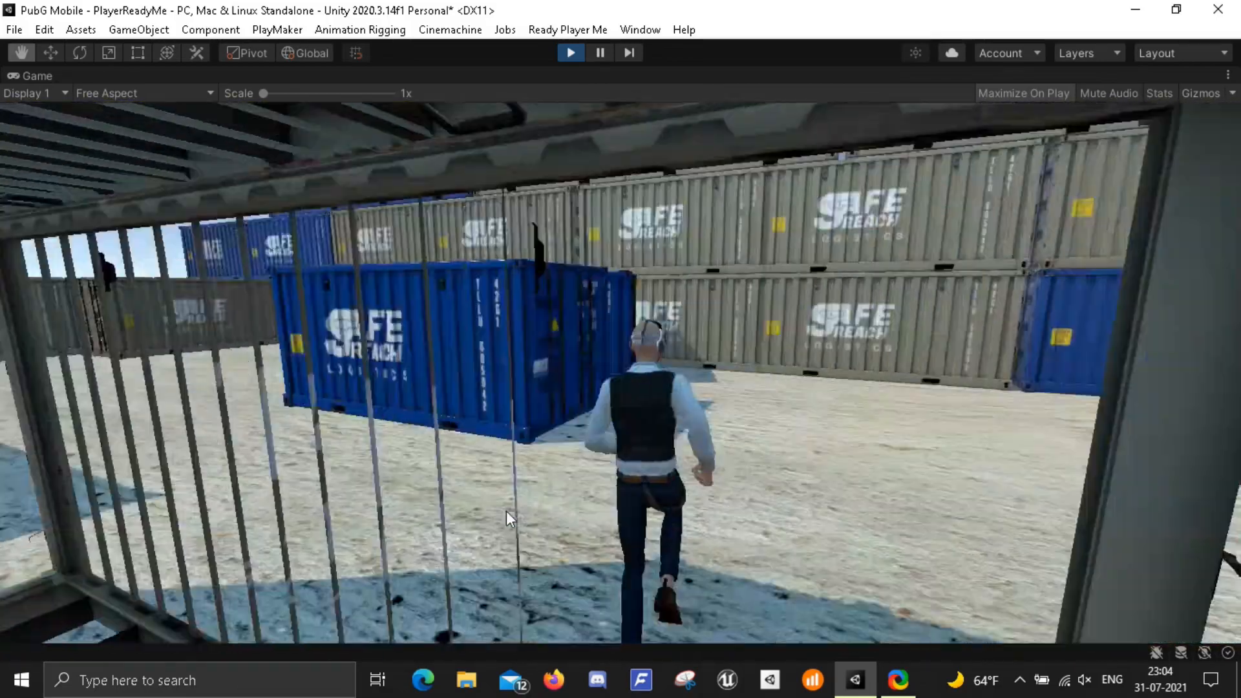
key("d")
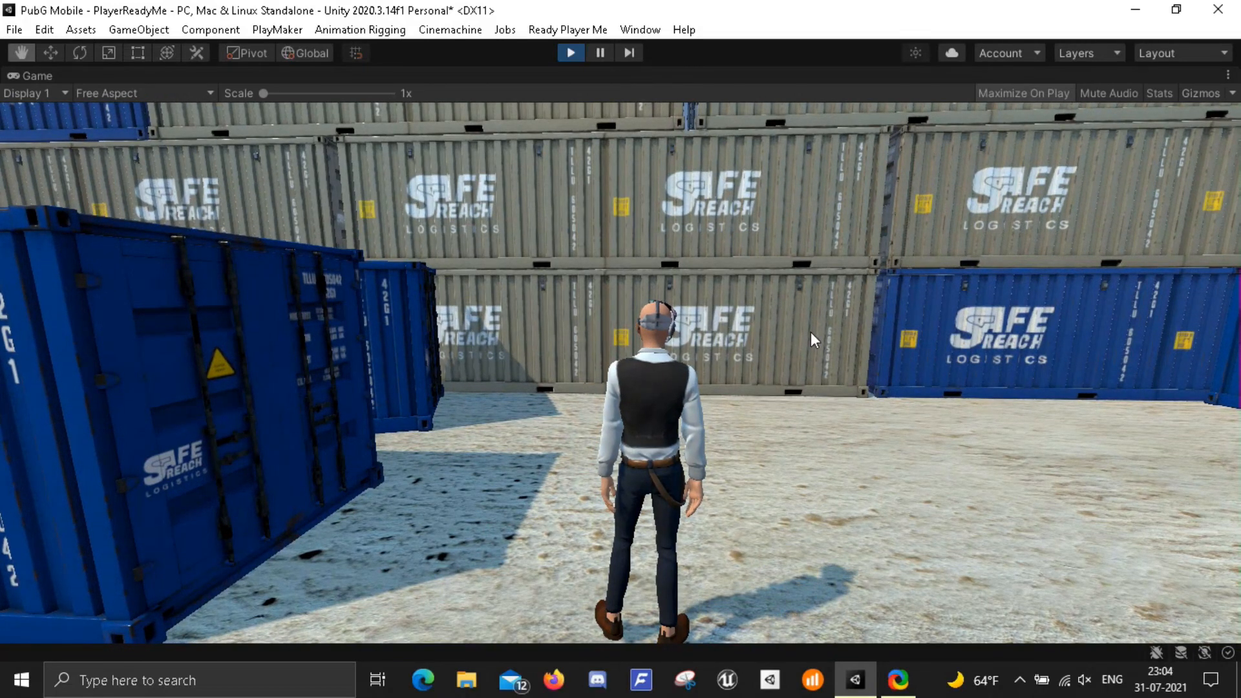
key("c")
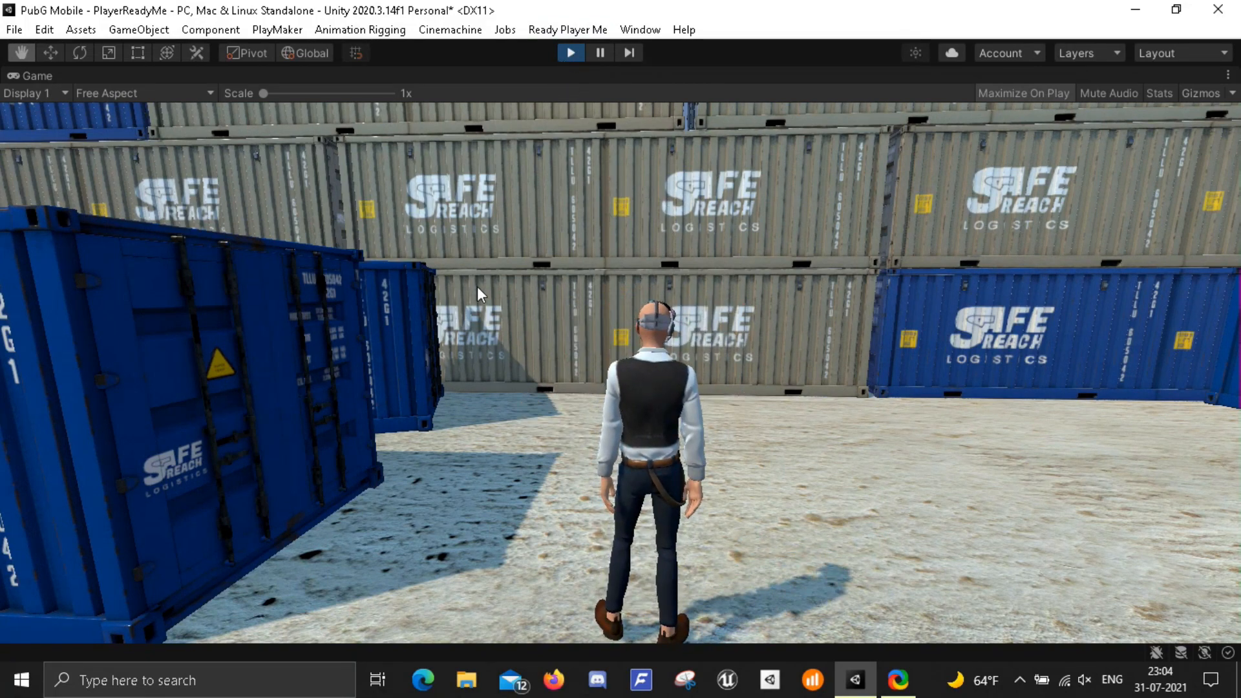
Turn IronMan around toward the stacked grey containers and test running past their corner into the open lane
key("a")
key("w")
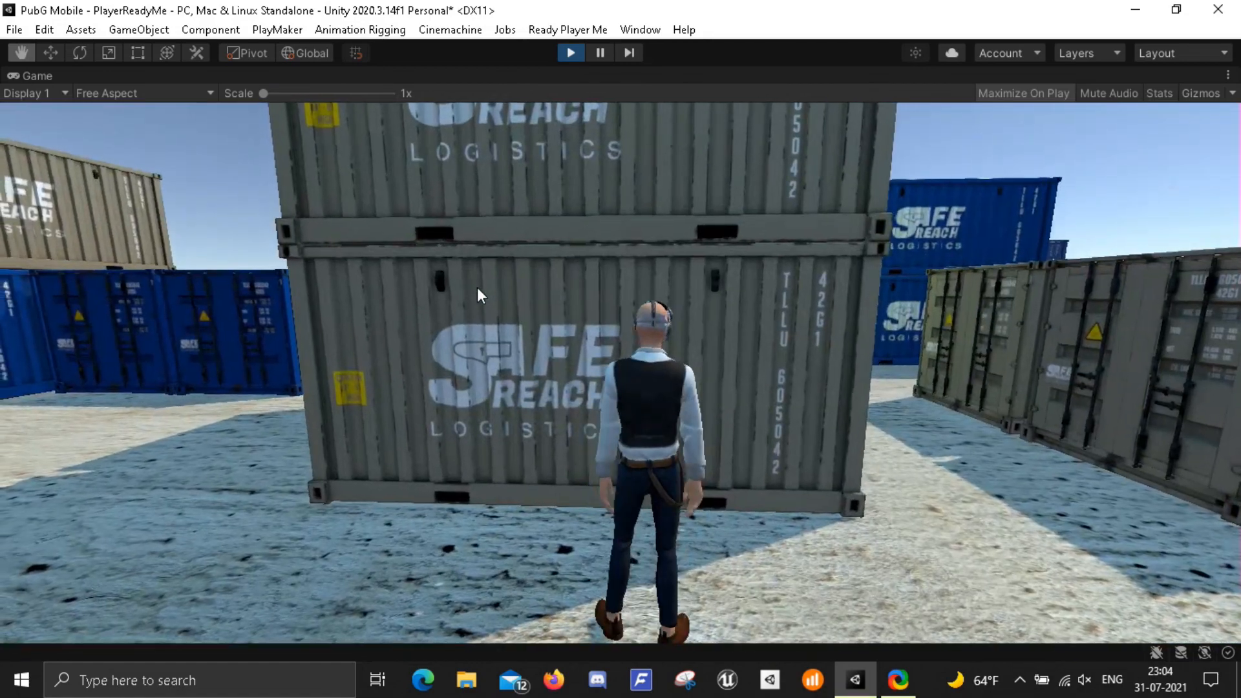
key("w")
key("d")
key("d")
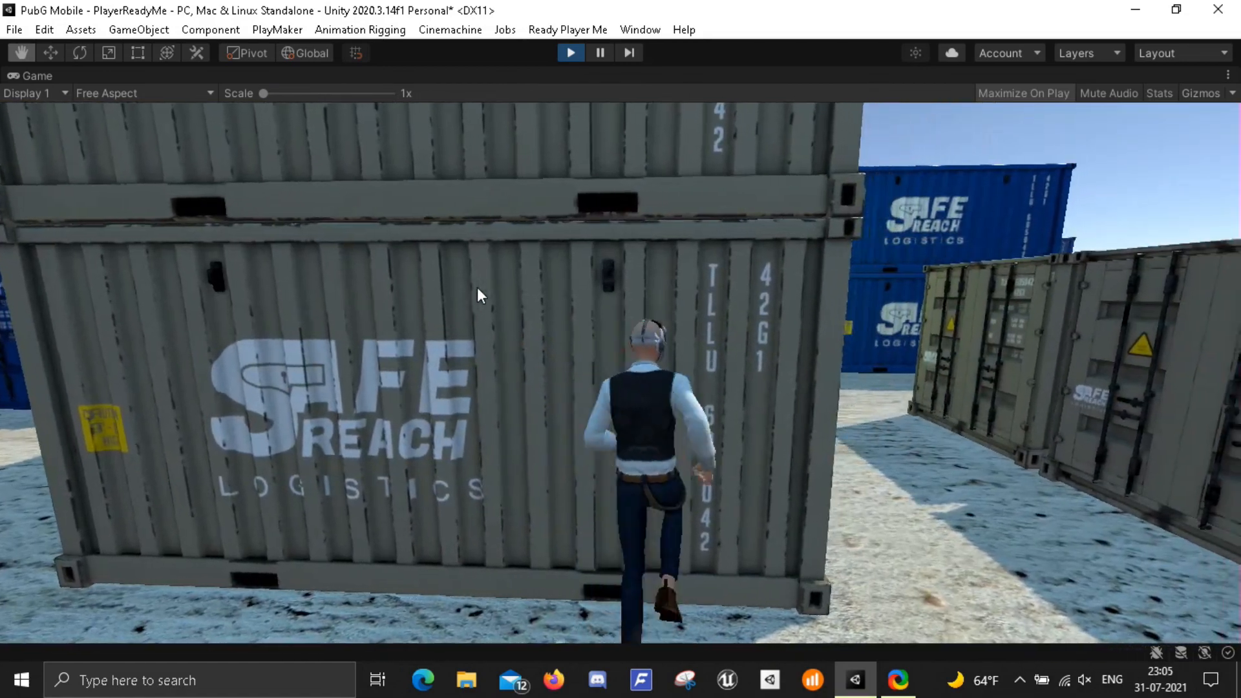
key("w")
key("d")
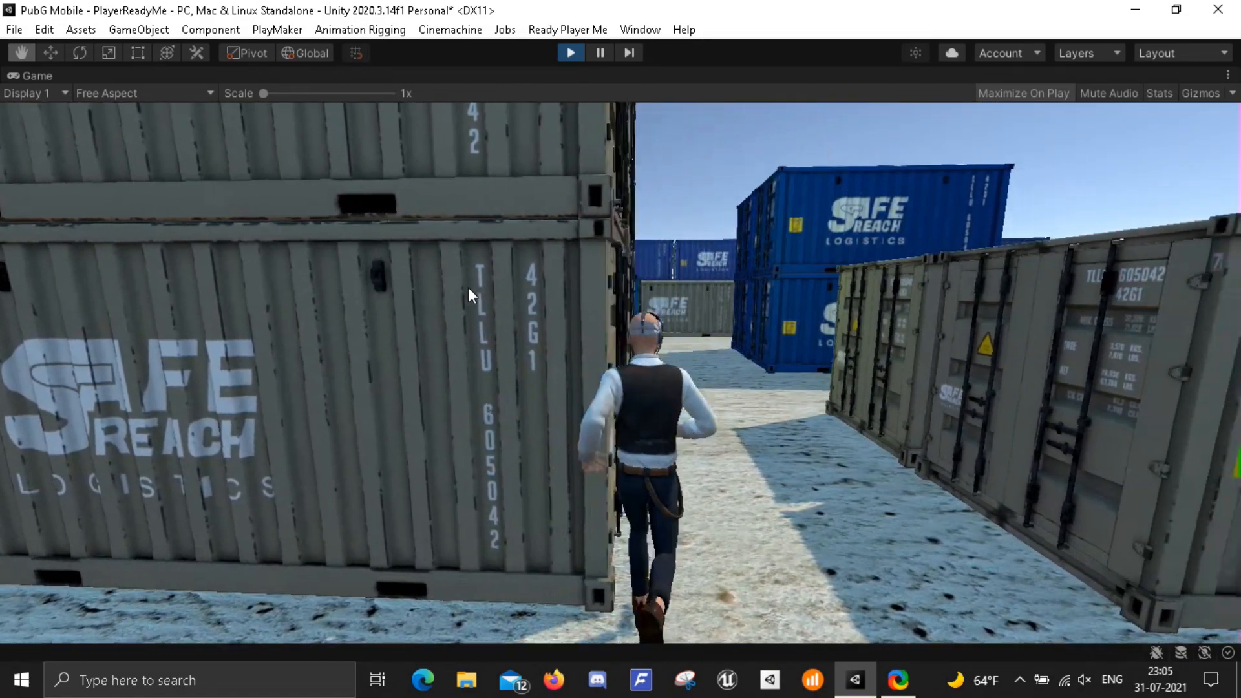
Test jumping while IronMan runs between the blue containers and up to the single grey container
key("w")
key("space")
key("d")
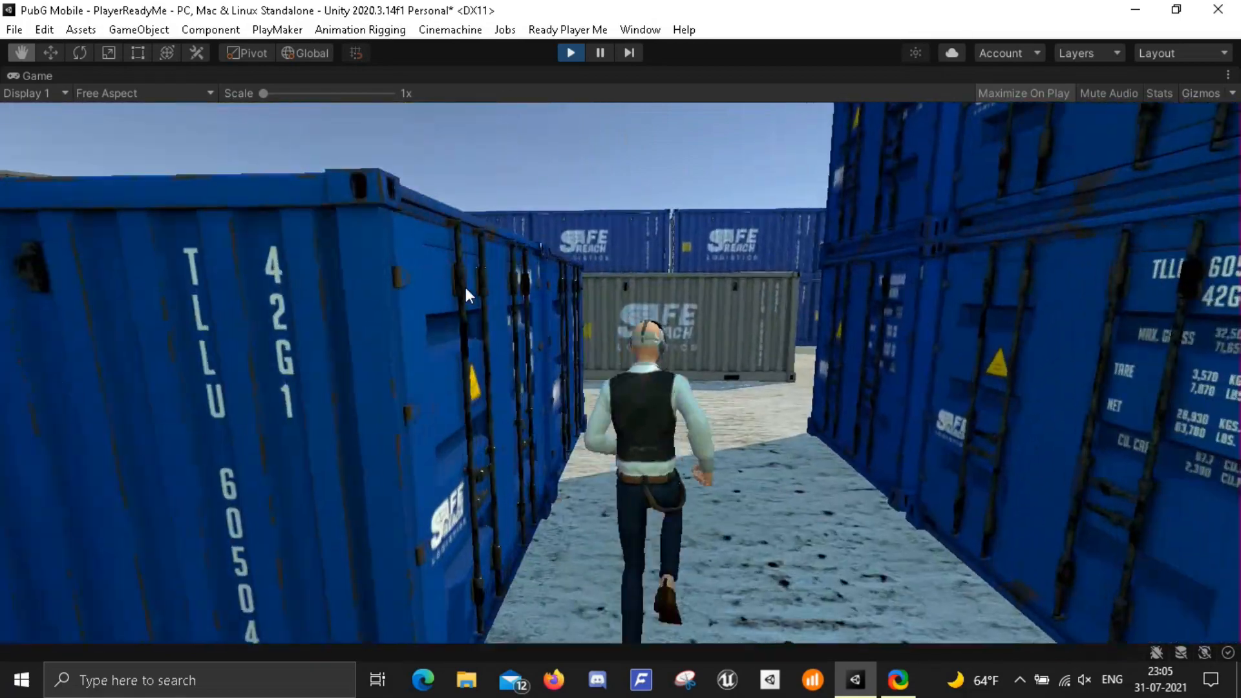
key("w")
key("space")
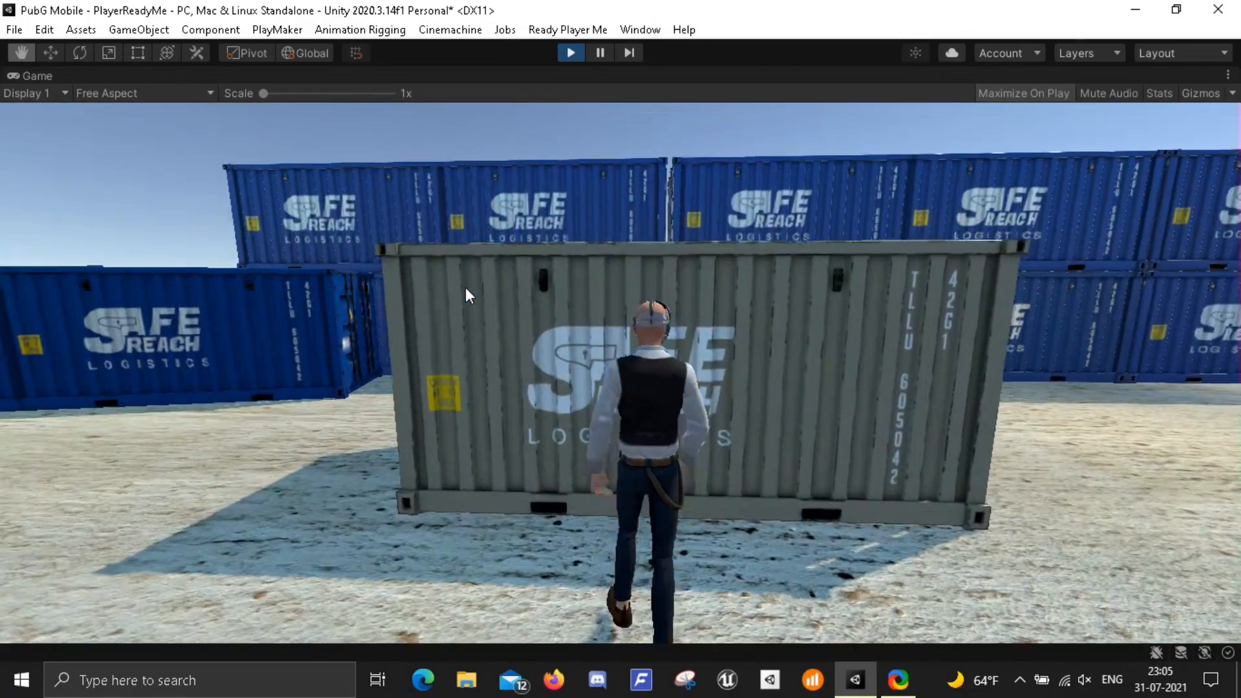
key("w")
key("space")
key("d")
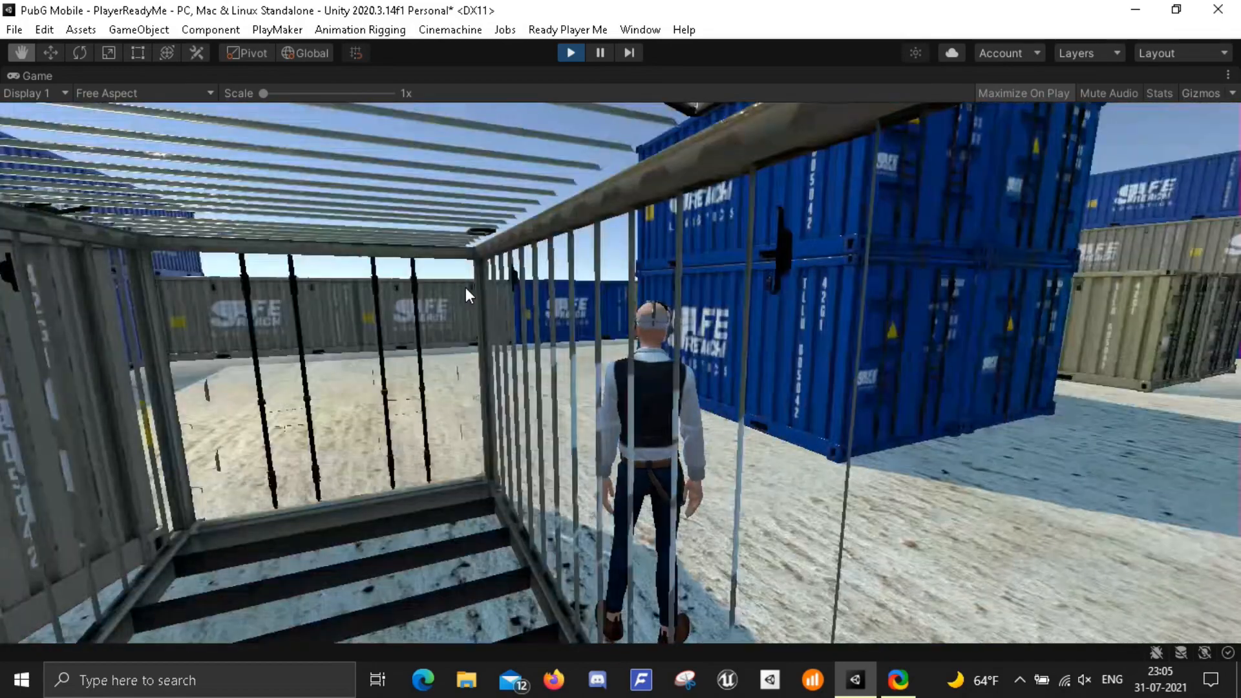
Test turning and backward movement beside the grey container, and test a running jump alongside the blue container stack
key("d")
key("s")
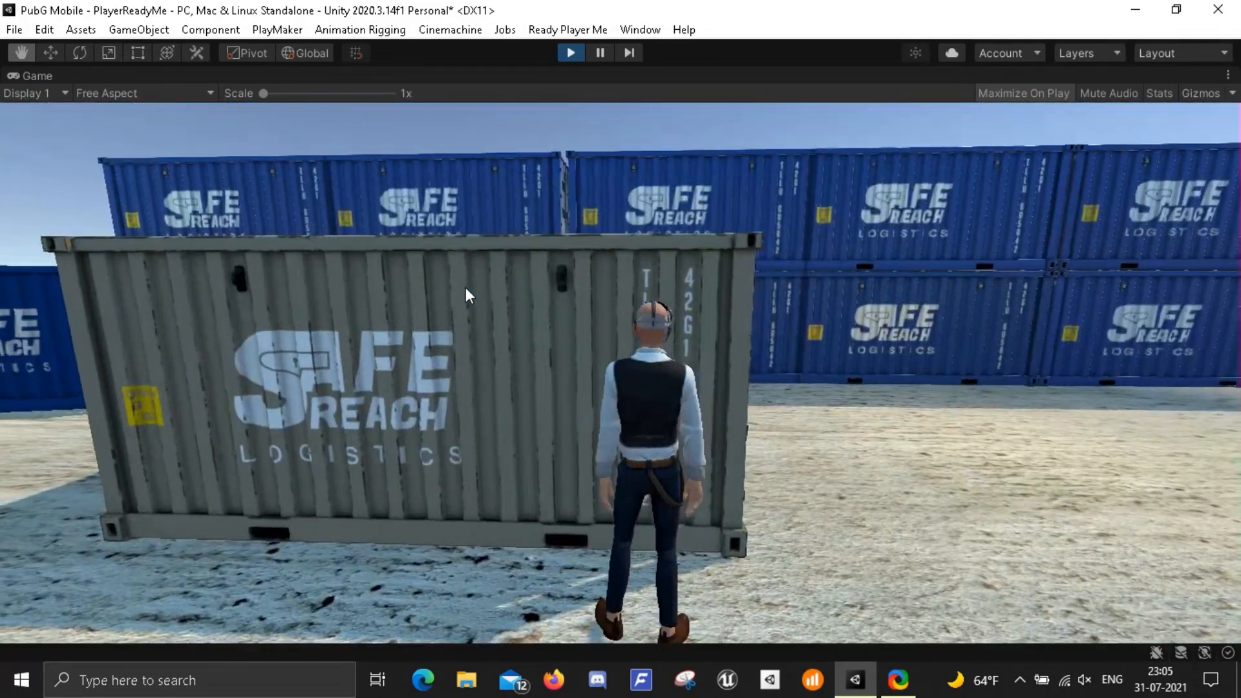
key("s")
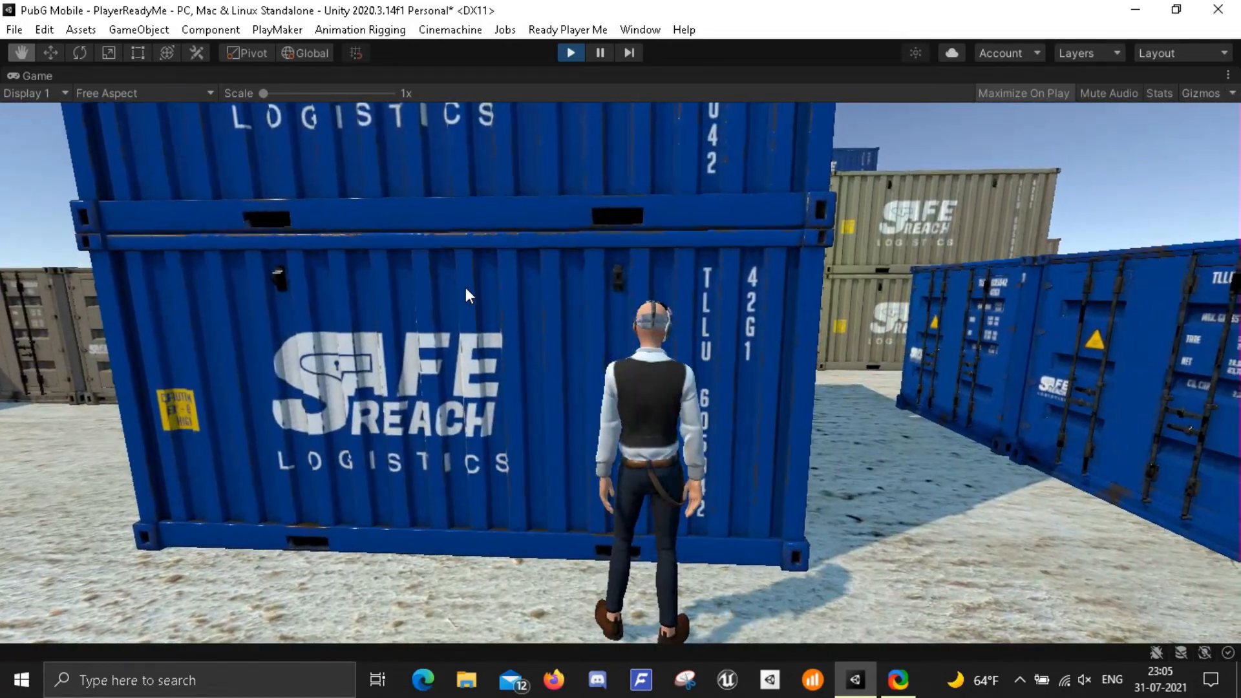
key("w")
key("d")
key("space")
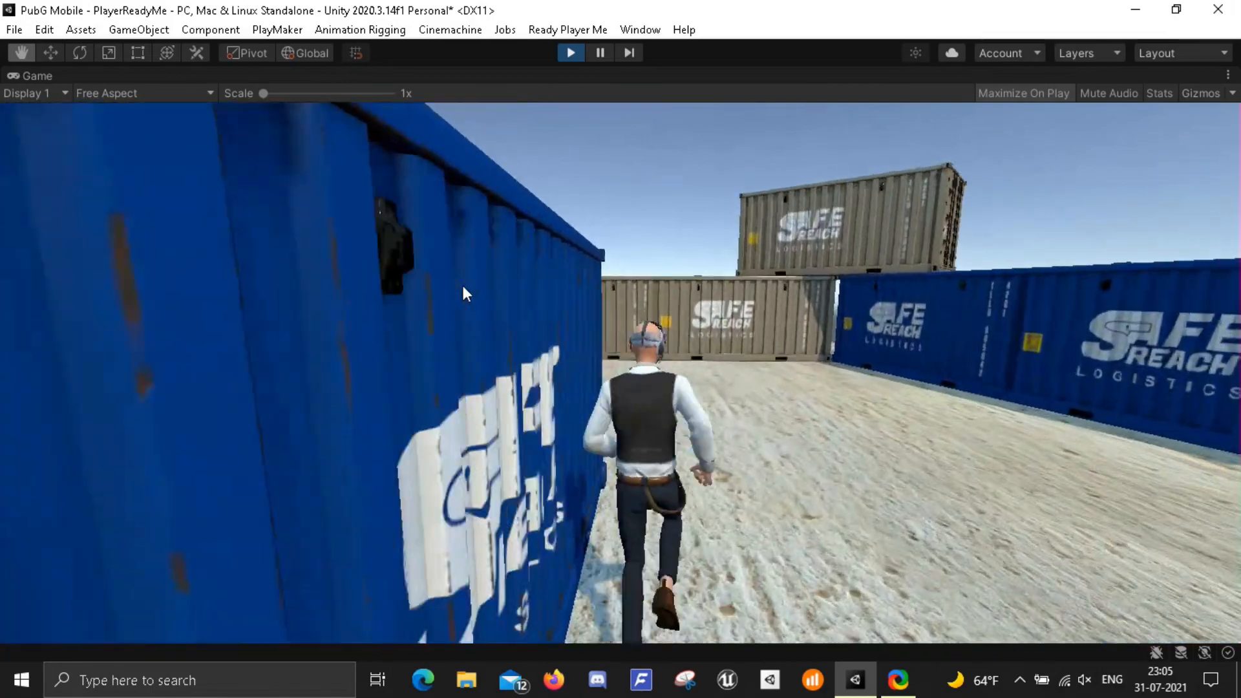